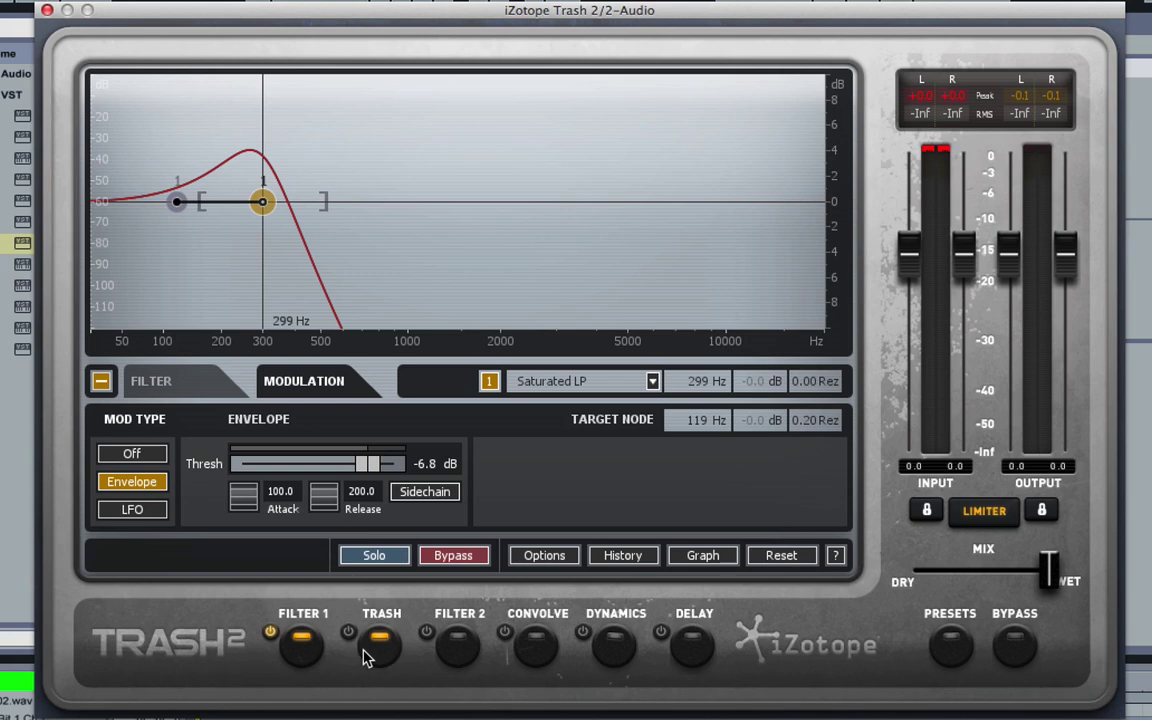
# Open the Trash distortion module and switch it on.
pyautogui.click(367, 650)
pyautogui.click(352, 636)
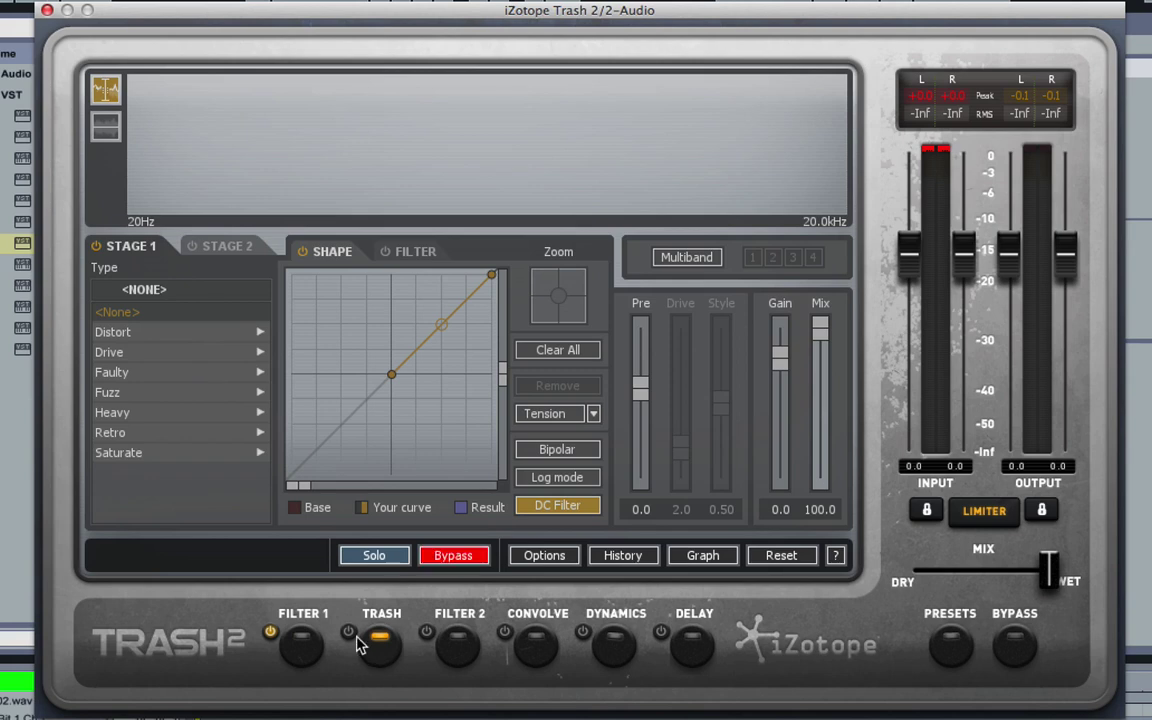
pyautogui.click(350, 636)
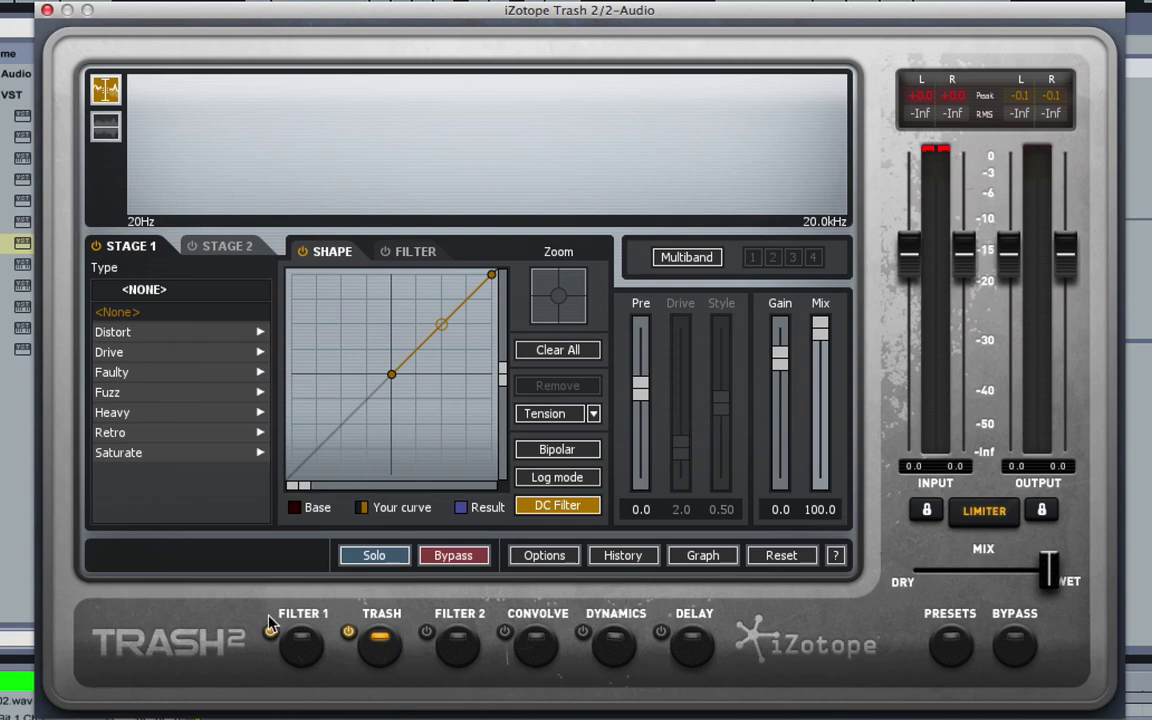
# Compare the Stage 2 and Stage 1 distortion settings, and play the audio with no distortion type chosen in Stage 1.
pyautogui.click(205, 252)
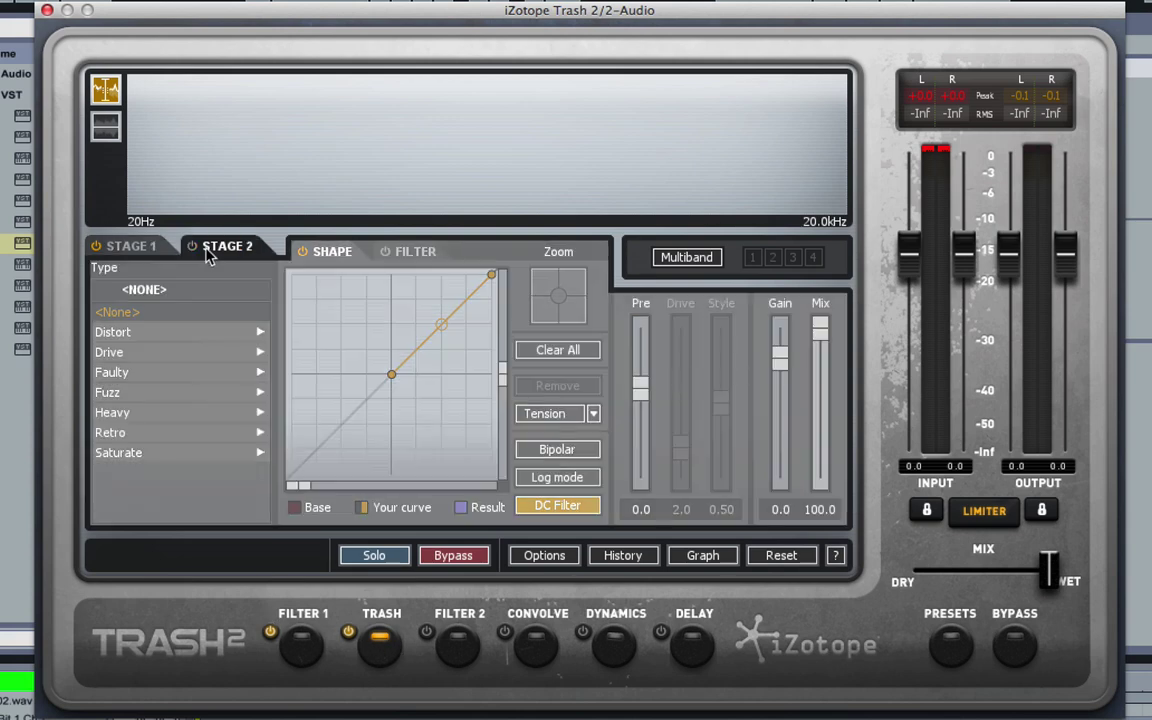
pyautogui.click(142, 246)
pyautogui.click(227, 252)
pyautogui.click(142, 250)
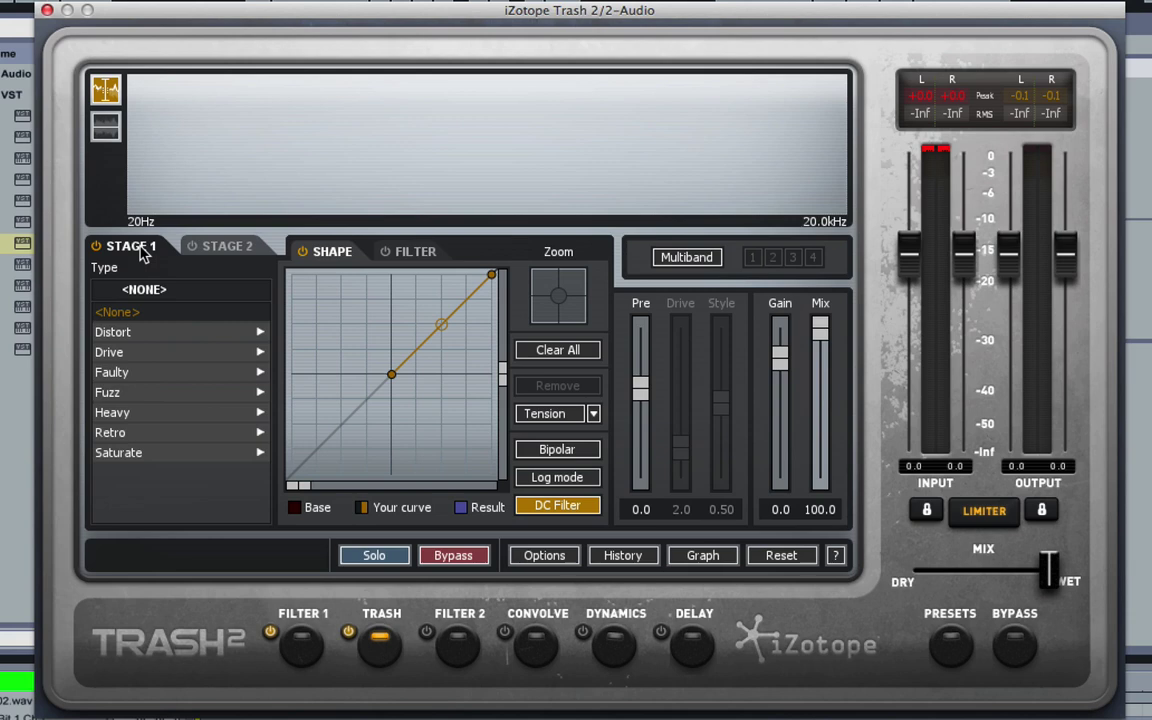
pyautogui.press('space')
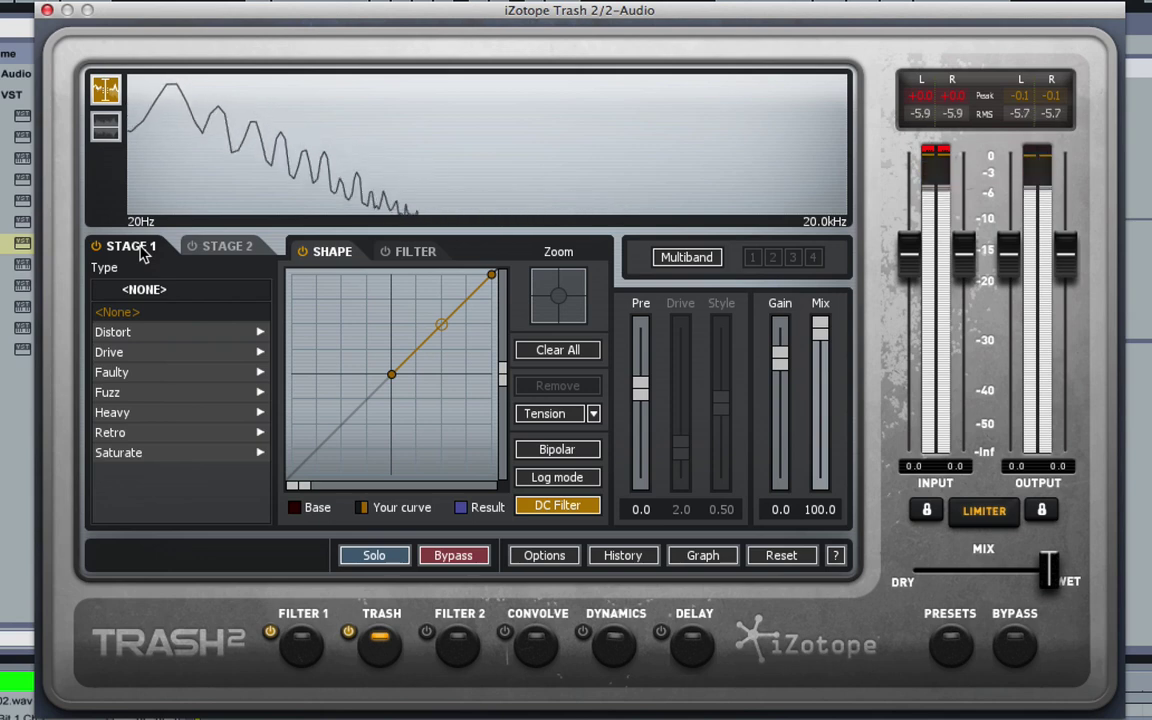
pyautogui.press('space')
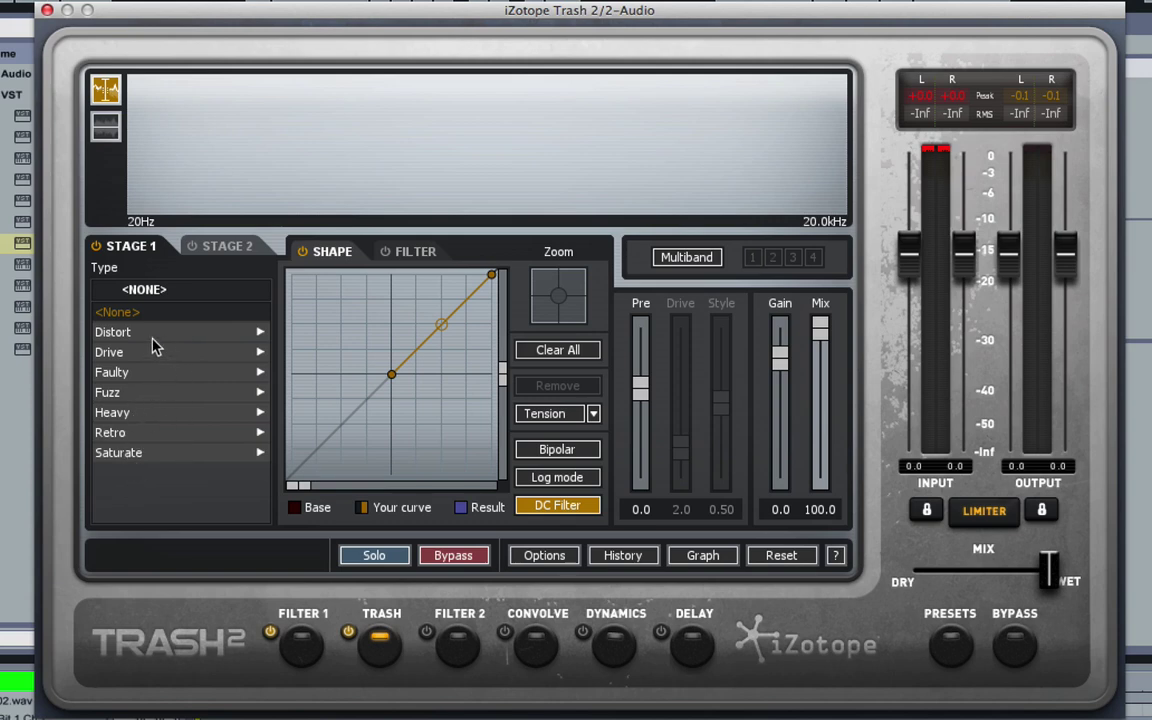
# Try the Soft Taco, Tarnish, Slight Twist and Rubber Hammer types from the Distort category in Stage 1.
pyautogui.click(140, 330)
pyautogui.scroll(-3, 135, 390)
pyautogui.click(148, 418)
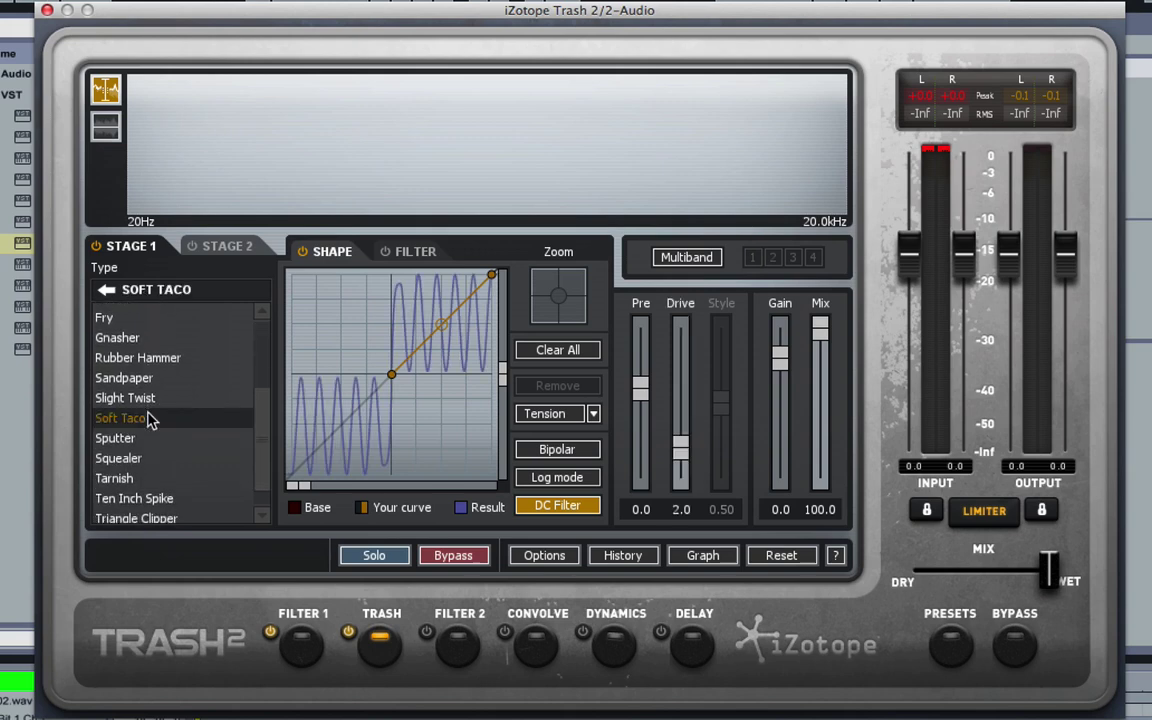
pyautogui.click(155, 478)
pyautogui.click(180, 398)
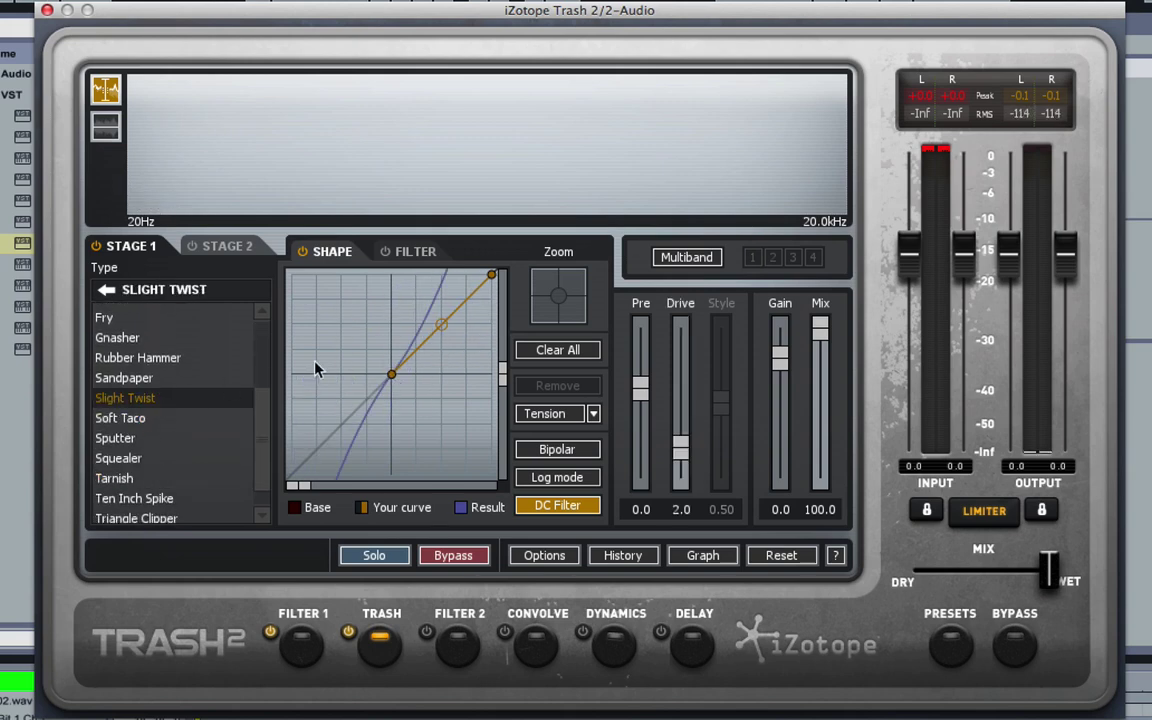
pyautogui.click(168, 358)
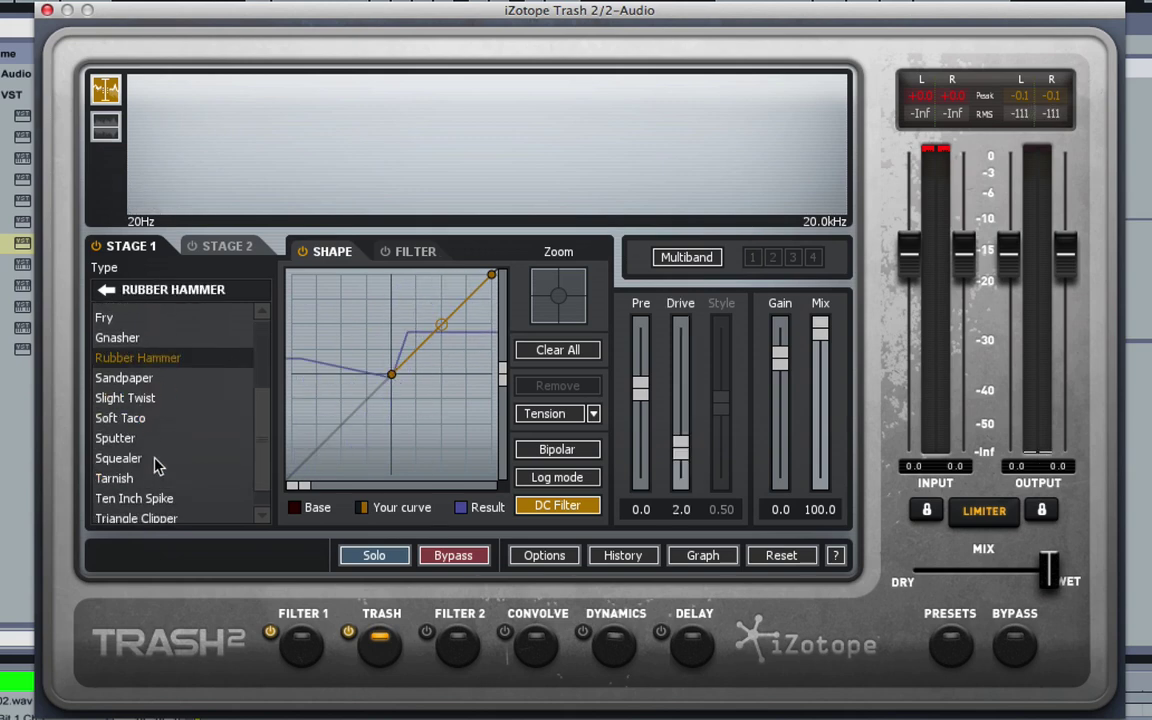
# Compare the Squealer, Ten Inch Spike, Soft Taco and Slight Twist curves in Stage 1, ending on Rubber Hammer.
pyautogui.click(155, 459)
pyautogui.click(160, 497)
pyautogui.click(170, 418)
pyautogui.click(160, 398)
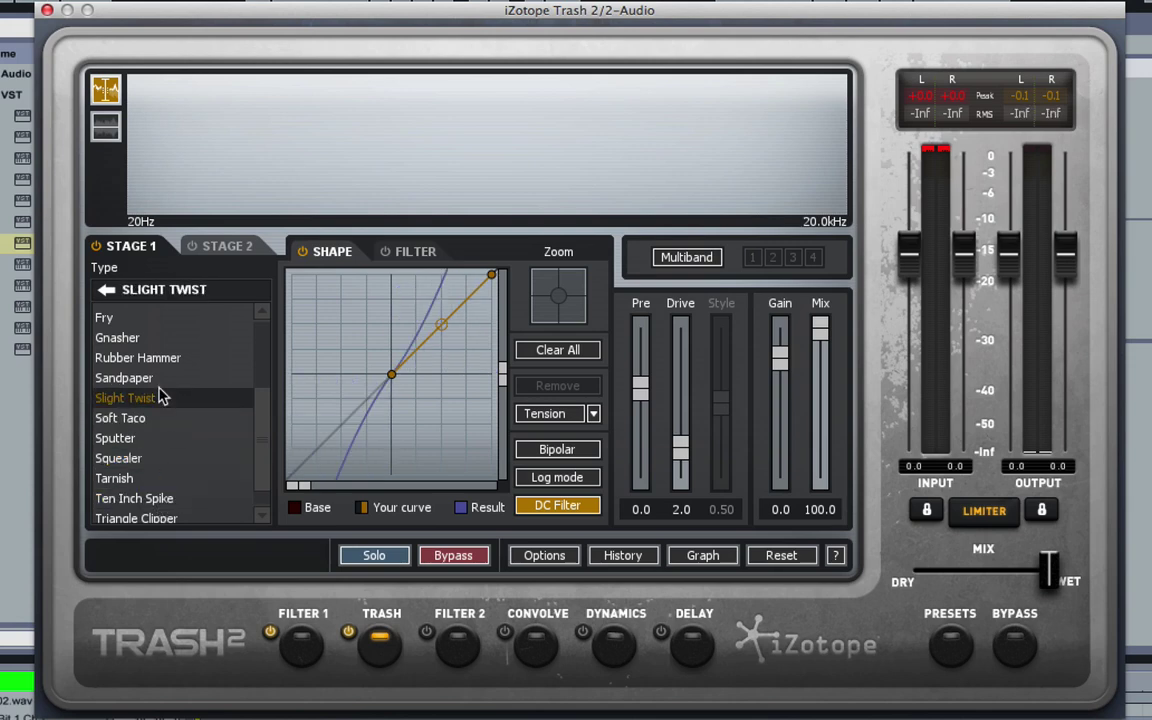
pyautogui.click(150, 358)
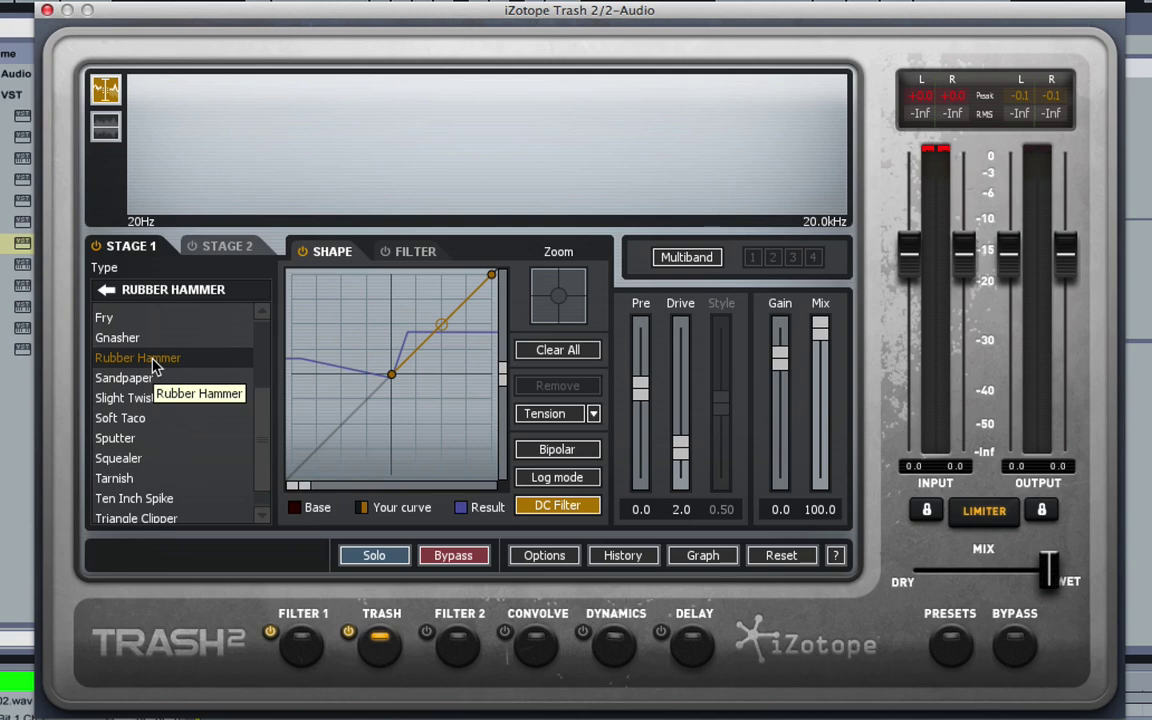
# Browse the distortion types in the Faulty, Heavy and Saturate categories of Stage 1.
pyautogui.click(106, 289)
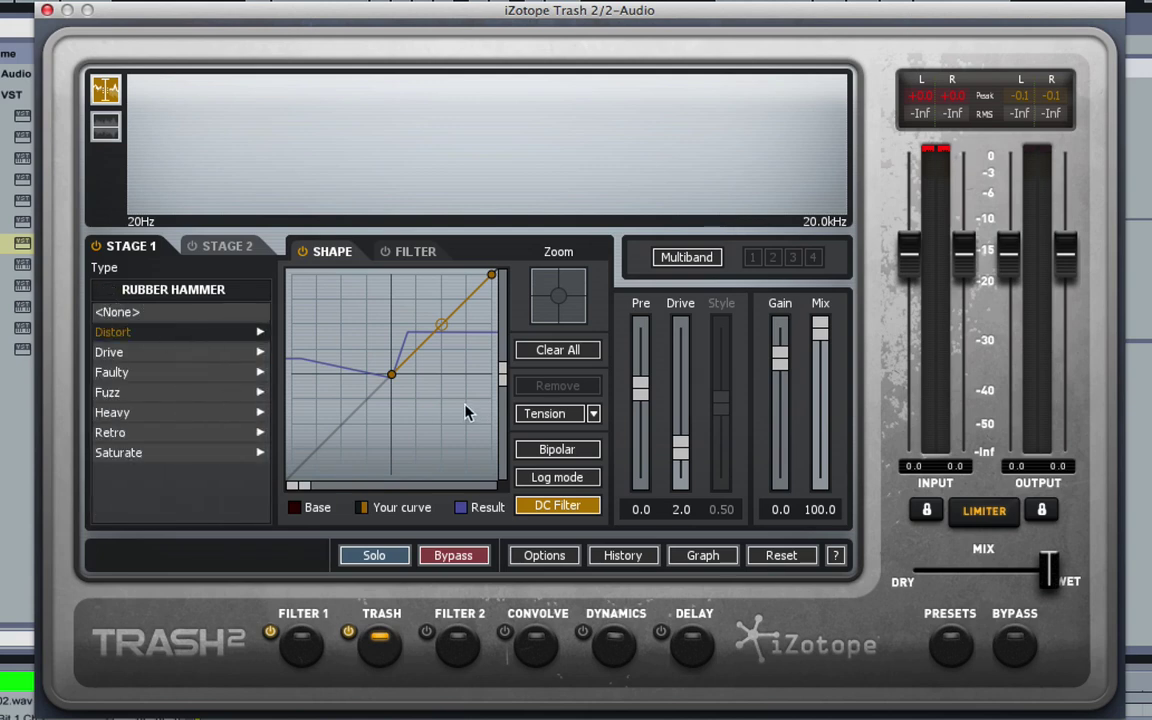
pyautogui.click(200, 371)
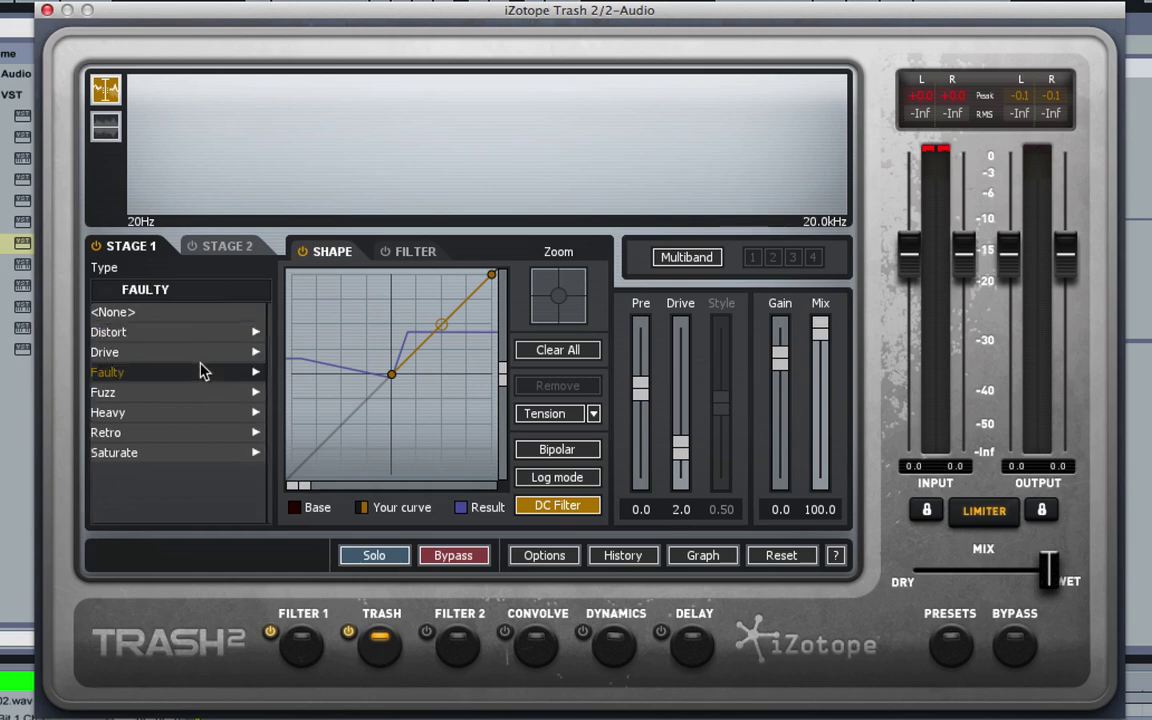
pyautogui.click(200, 371)
pyautogui.click(106, 289)
pyautogui.click(150, 412)
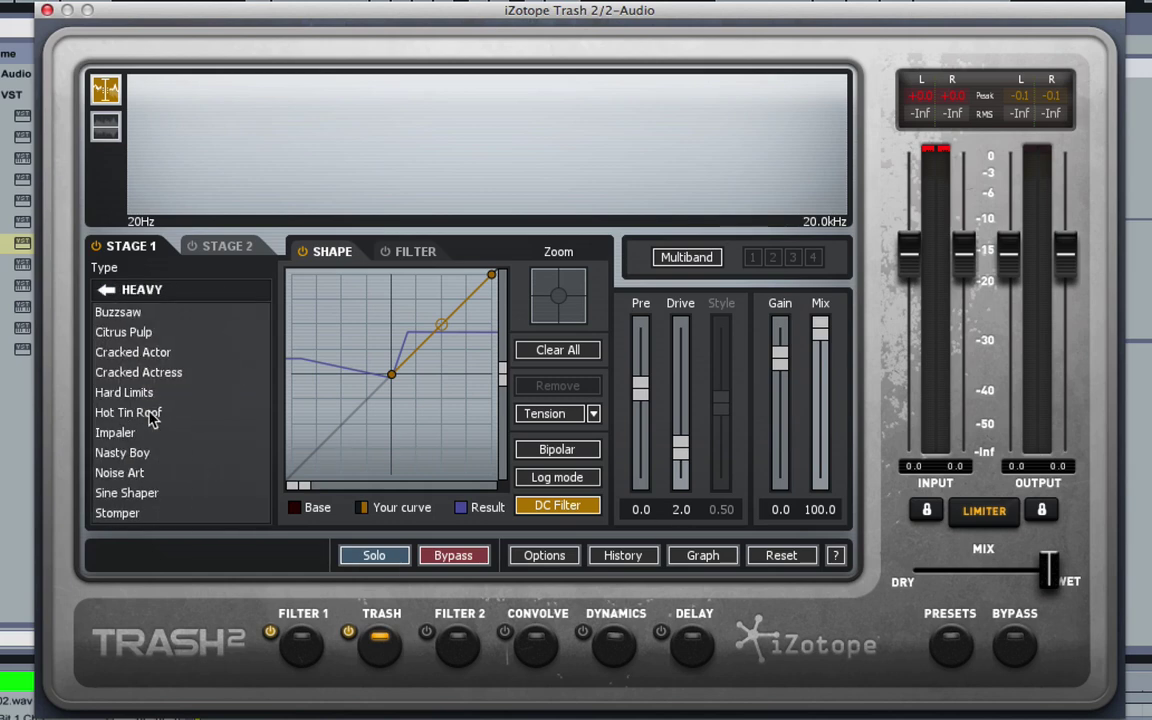
pyautogui.click(106, 289)
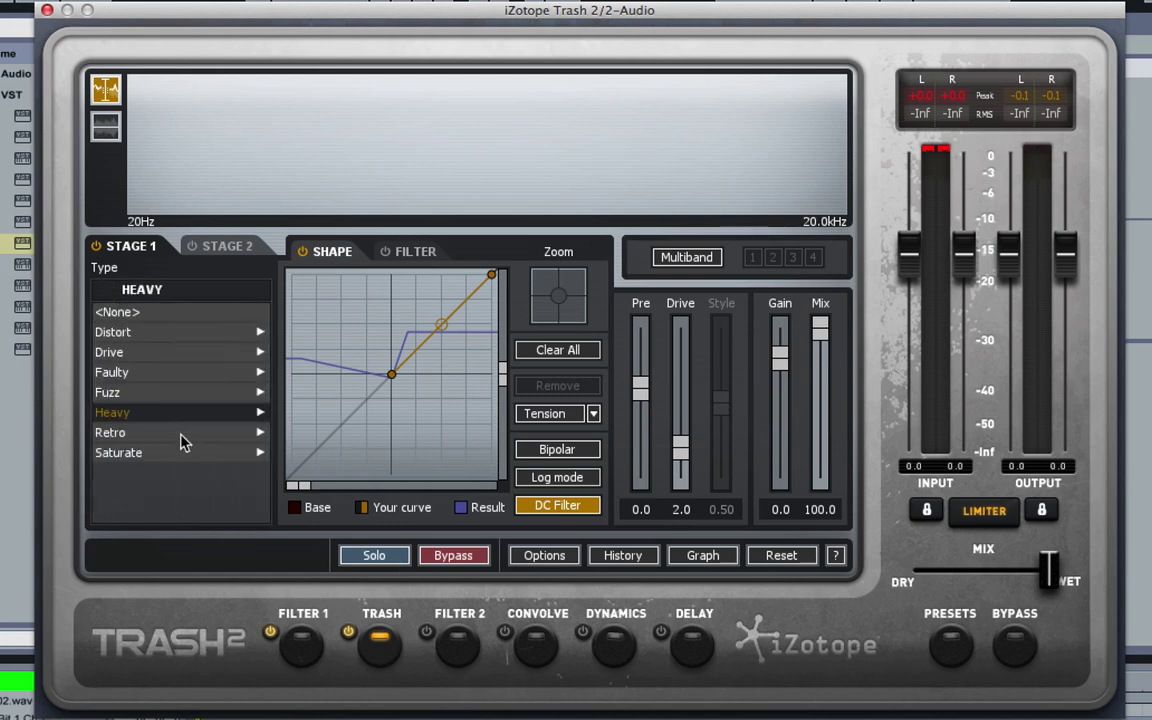
pyautogui.click(170, 452)
pyautogui.click(106, 289)
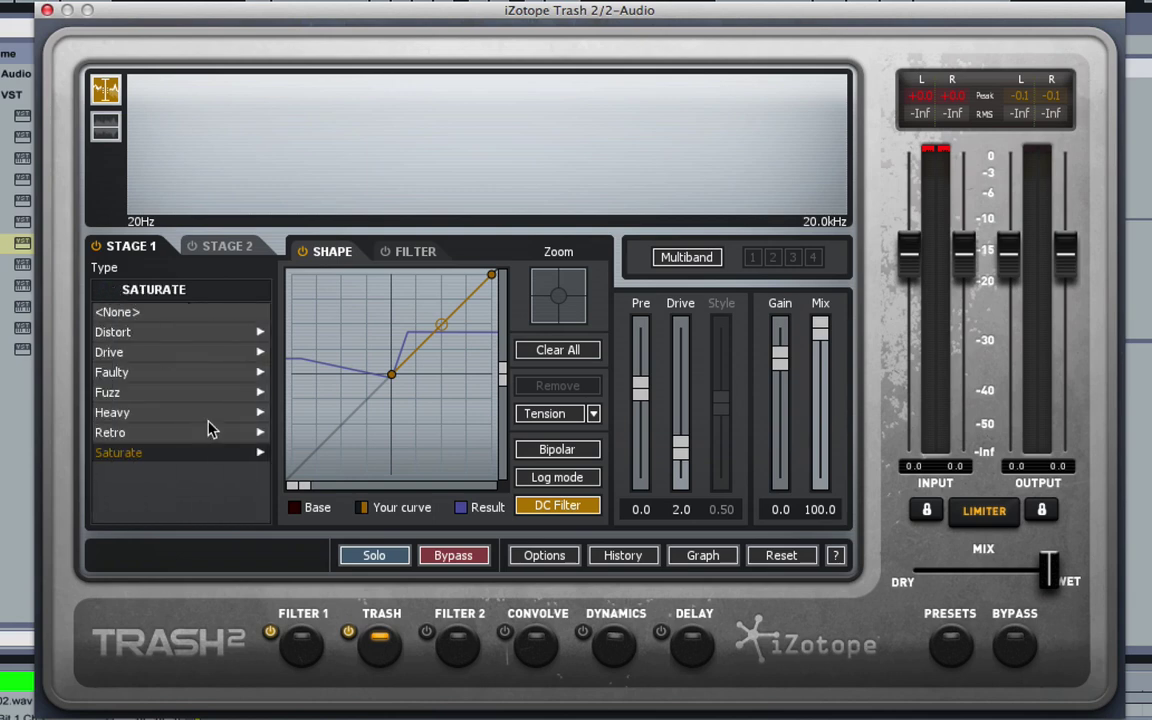
# Look through the Heavy, Fuzz, Saturate and Drive distortion types available for Stage 1.
pyautogui.click(195, 413)
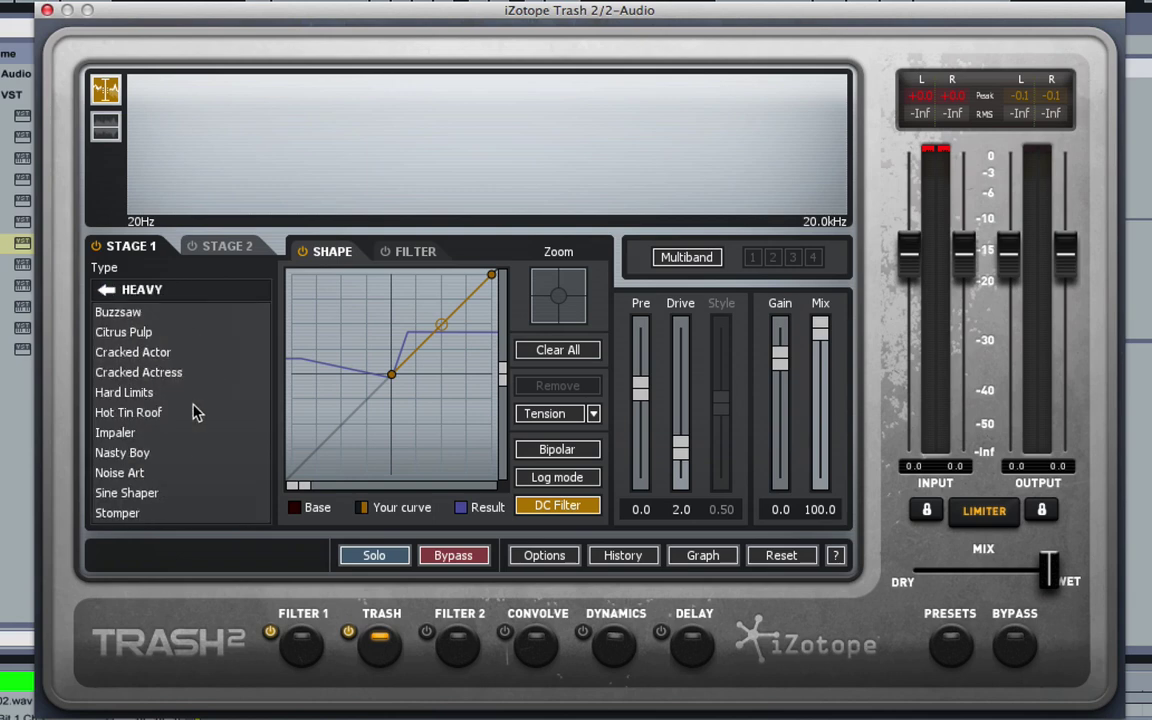
pyautogui.click(106, 289)
pyautogui.click(175, 393)
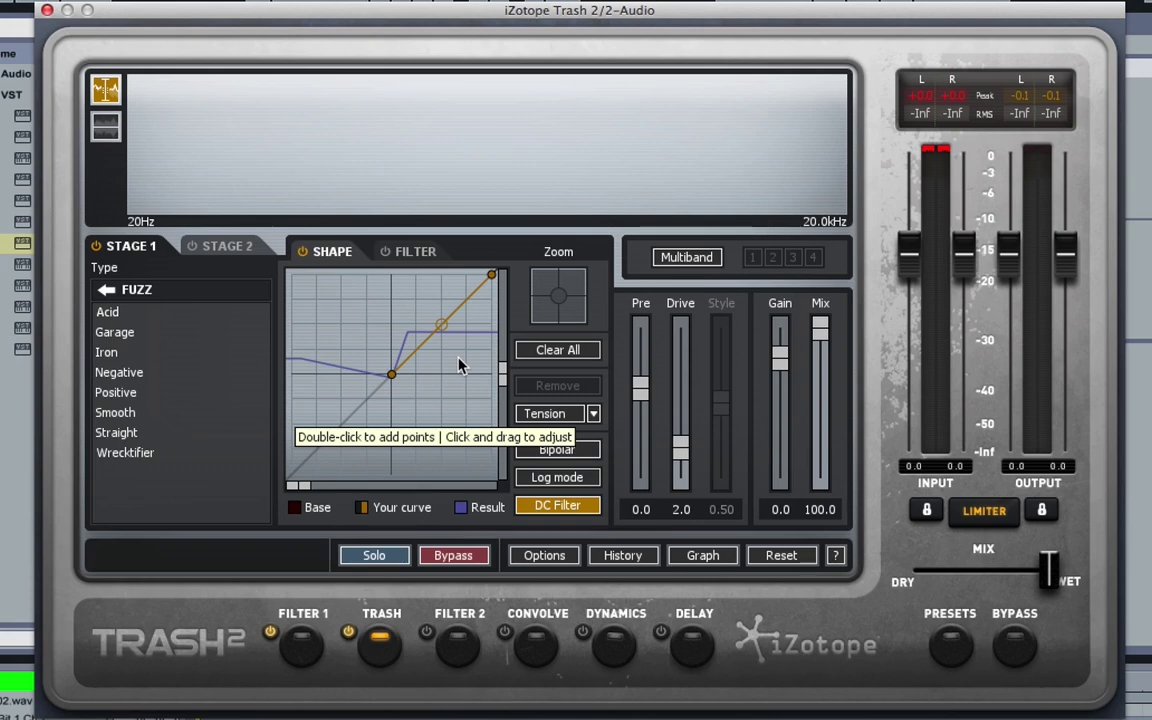
pyautogui.click(106, 289)
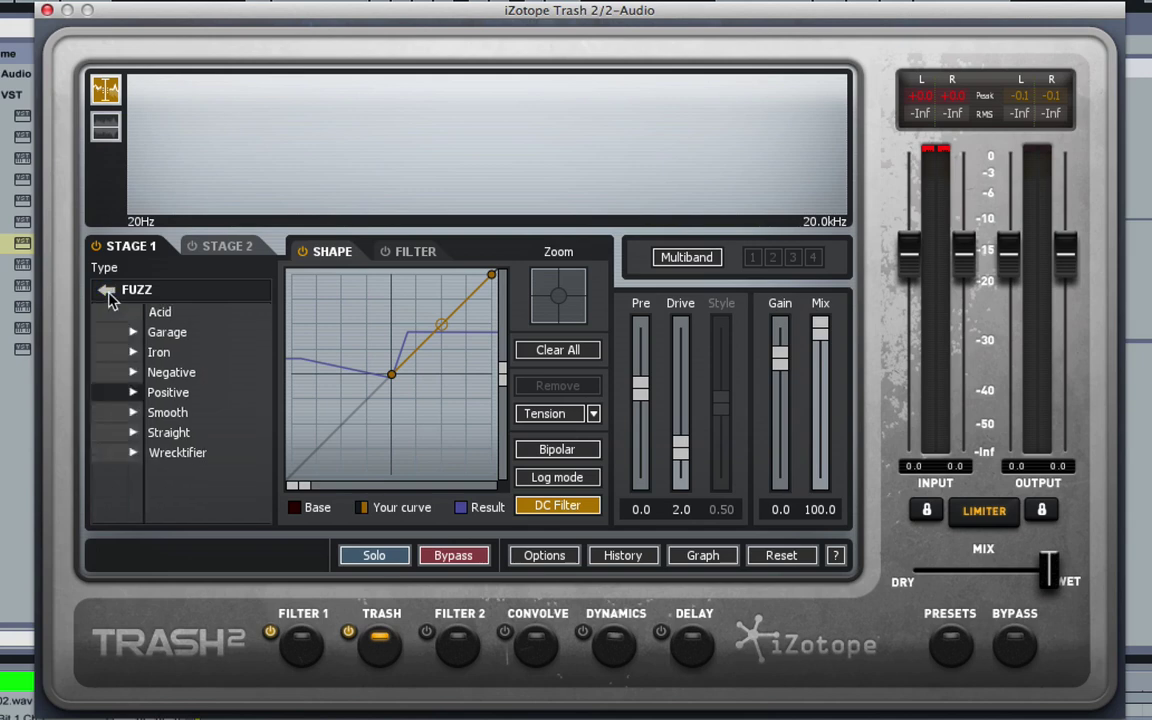
pyautogui.click(155, 452)
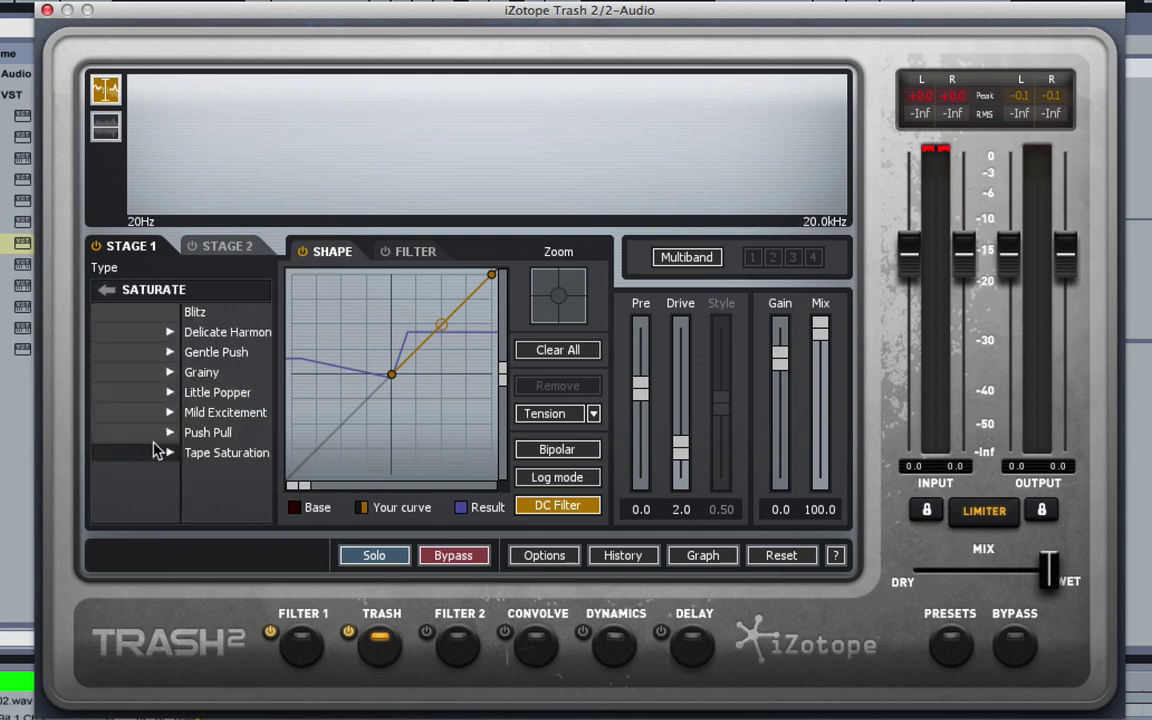
pyautogui.click(106, 289)
pyautogui.click(135, 352)
pyautogui.click(106, 289)
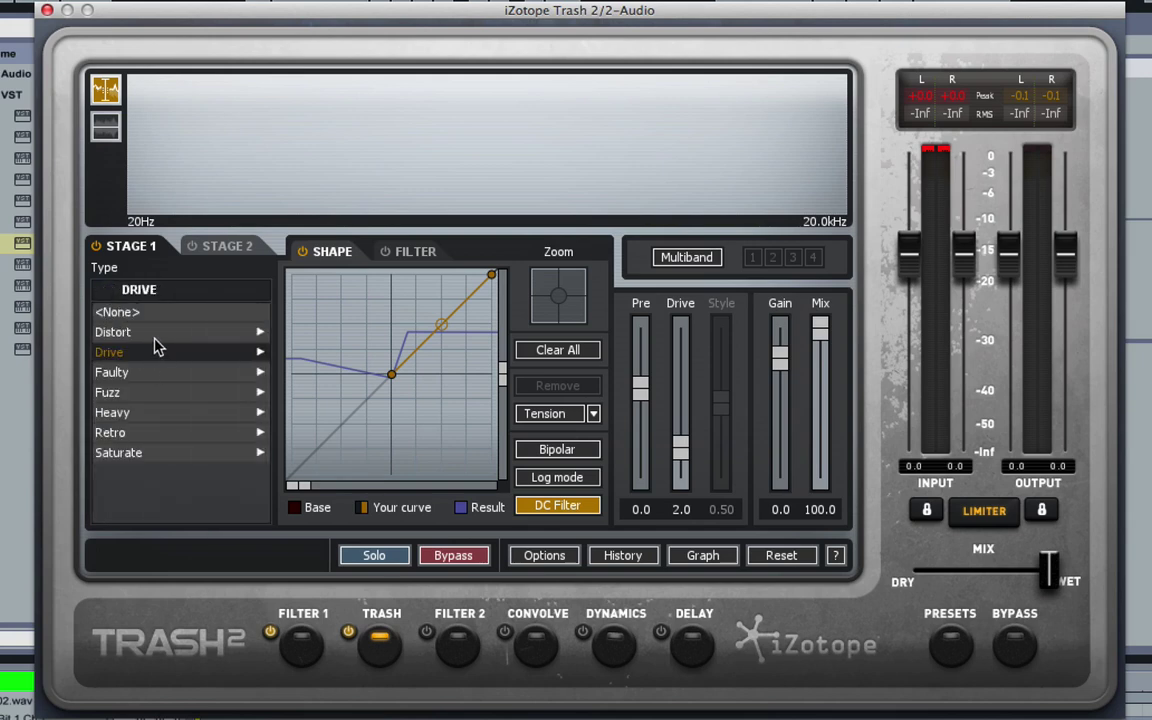
# Try the Elastic Trash type from the Distort category in Stage 1, and glance through the Faulty category.
pyautogui.click(150, 332)
pyautogui.click(178, 432)
pyautogui.click(106, 289)
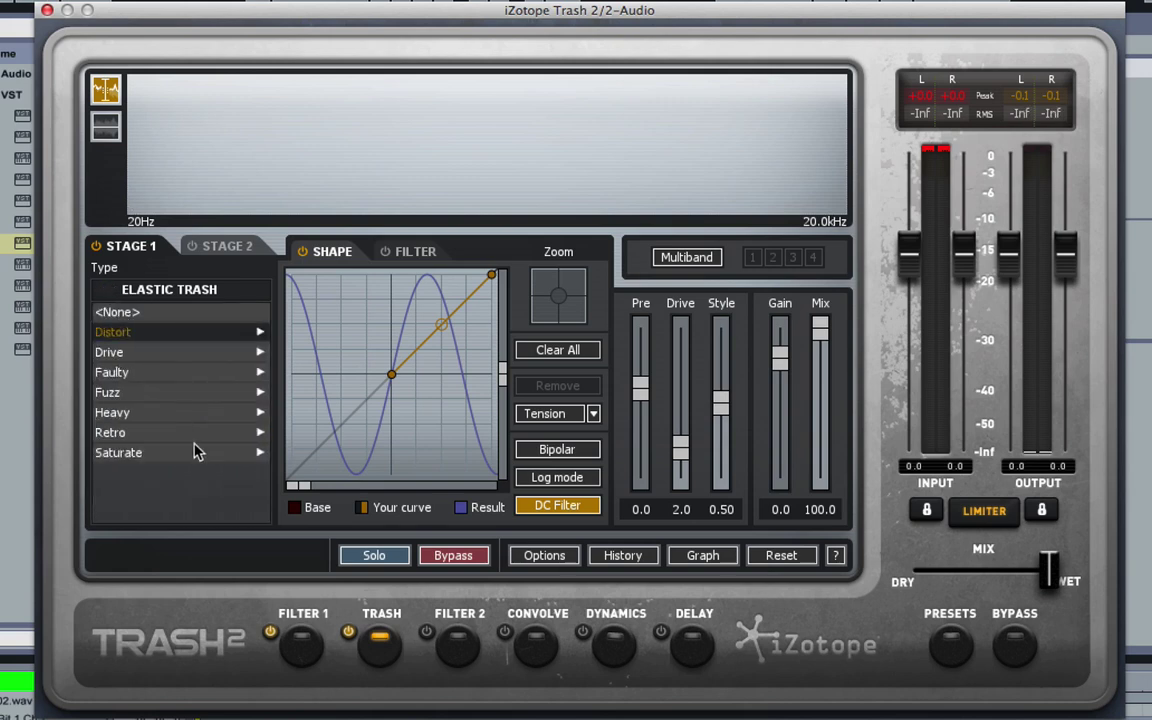
pyautogui.click(155, 372)
pyautogui.click(108, 290)
# Try Little Popper, Grainy and Delicate Harmonics from the Saturate category, and settle on Tape Saturation for Stage 1.
pyautogui.click(158, 450)
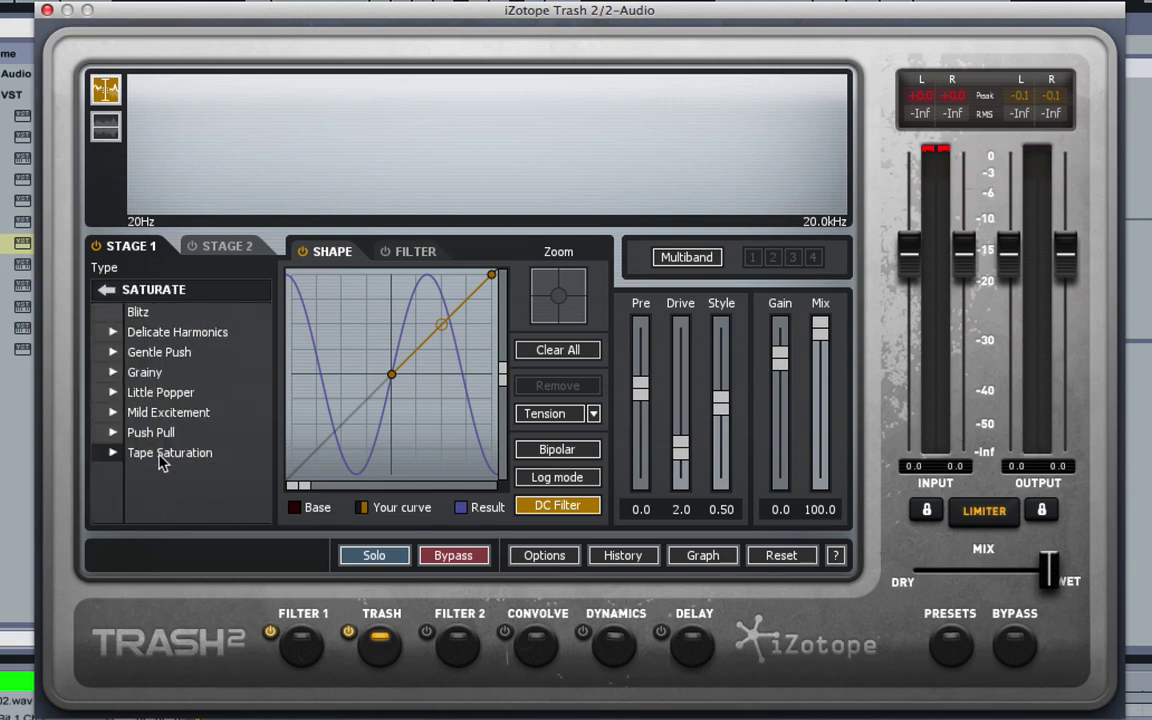
pyautogui.click(154, 393)
pyautogui.click(155, 372)
pyautogui.click(150, 333)
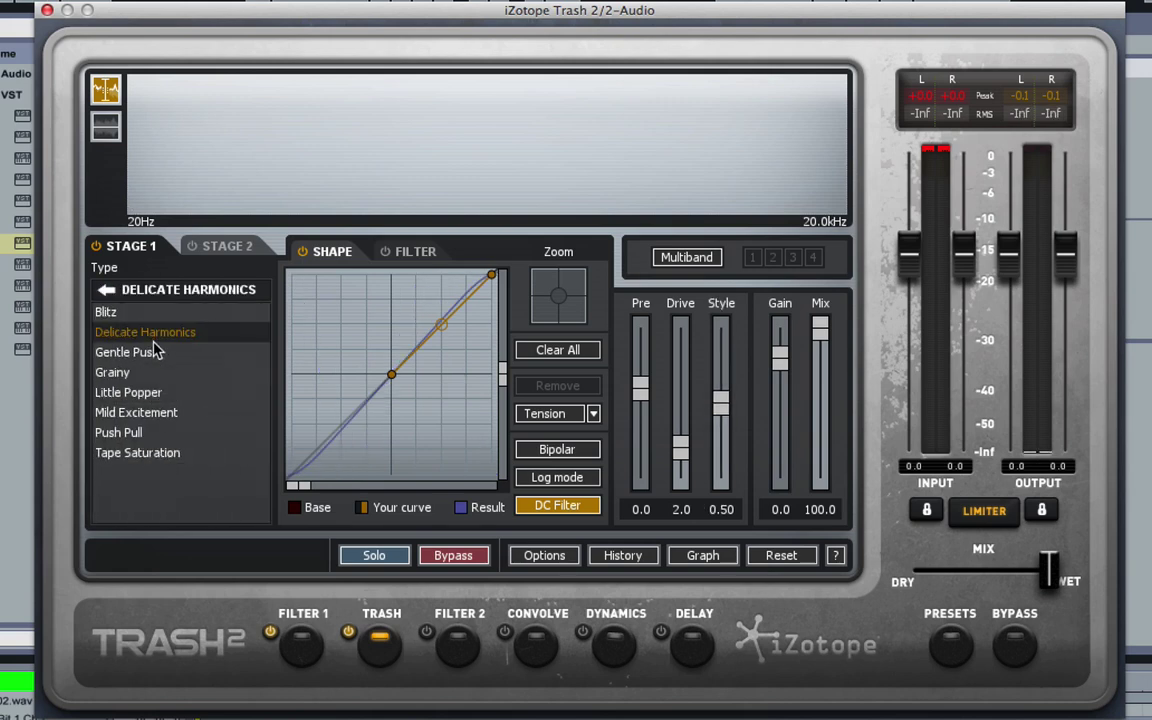
pyautogui.click(178, 453)
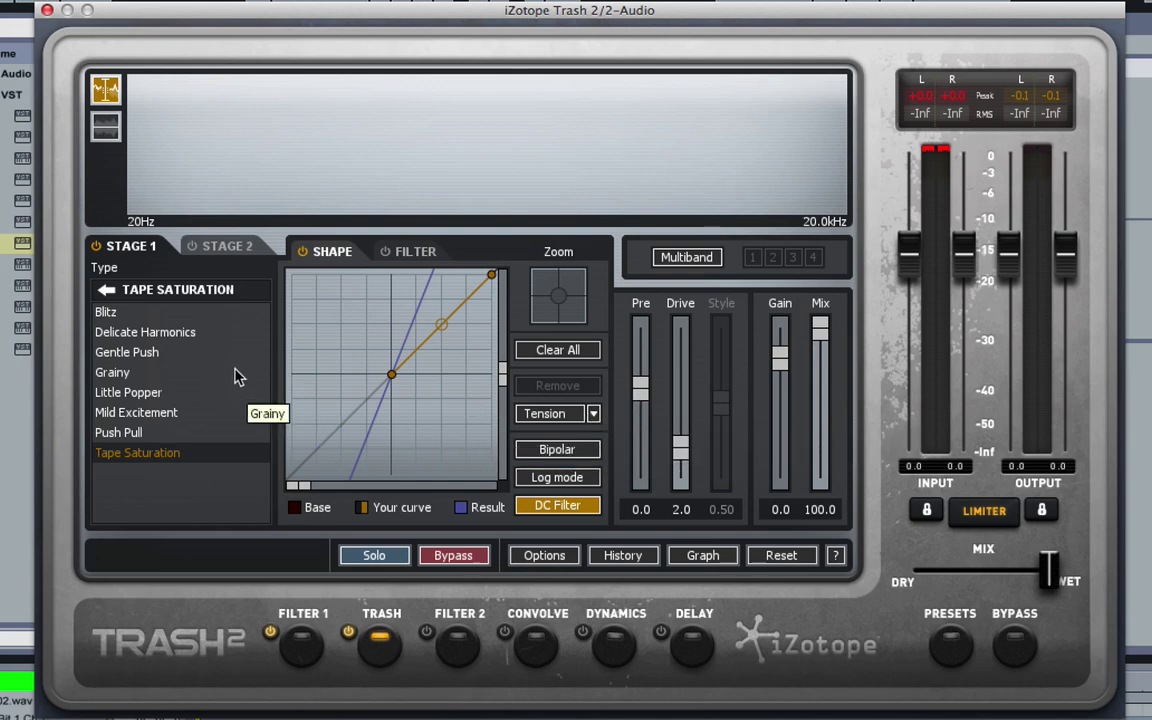
# Switch the Trash module to multiband mode to view bands 1, 2 and 3, and return it to single-band mode.
pyautogui.click(718, 261)
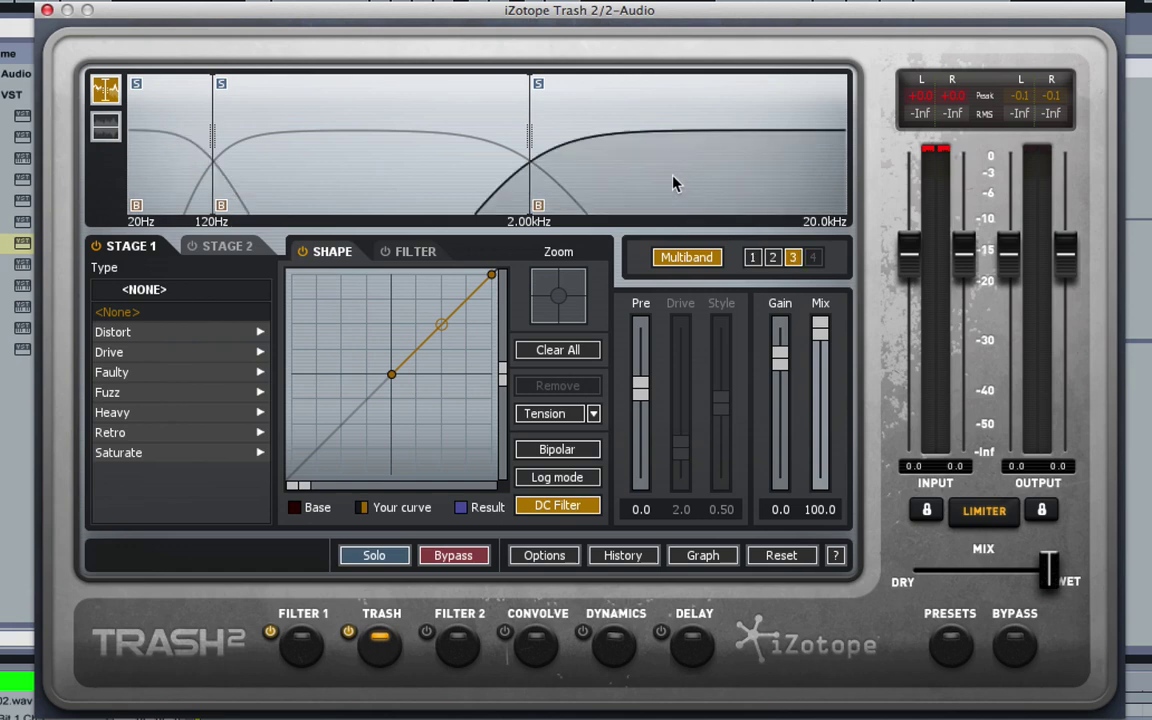
pyautogui.click(772, 257)
pyautogui.click(792, 257)
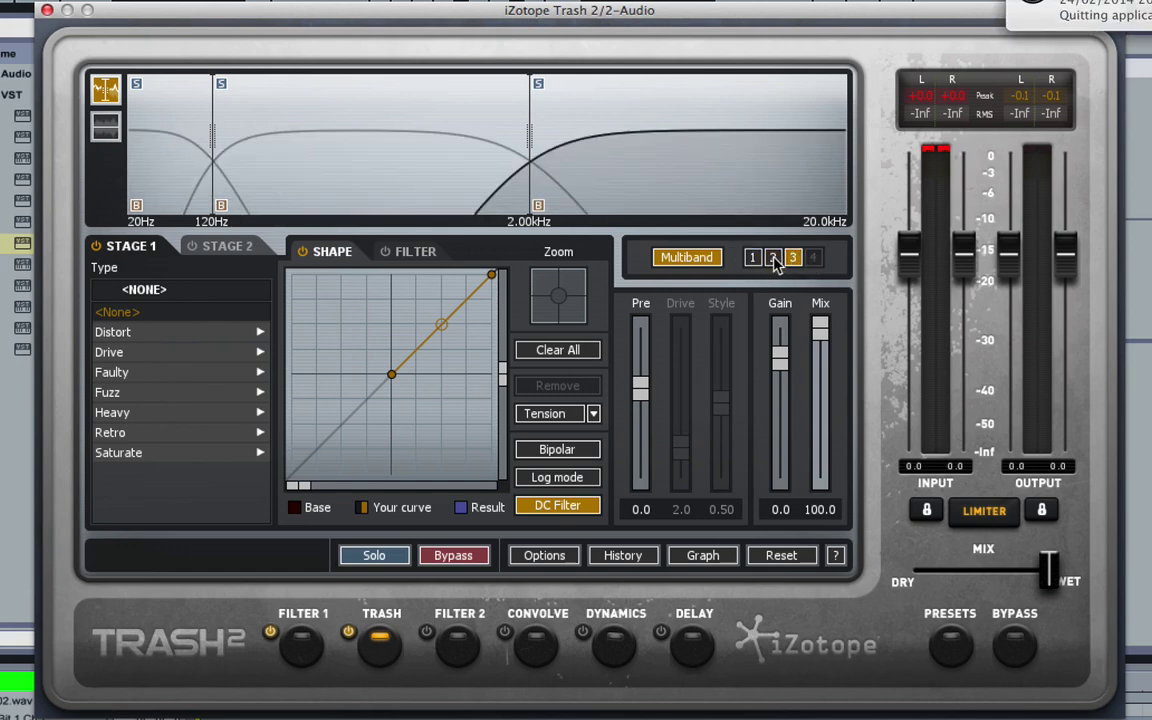
pyautogui.click(772, 257)
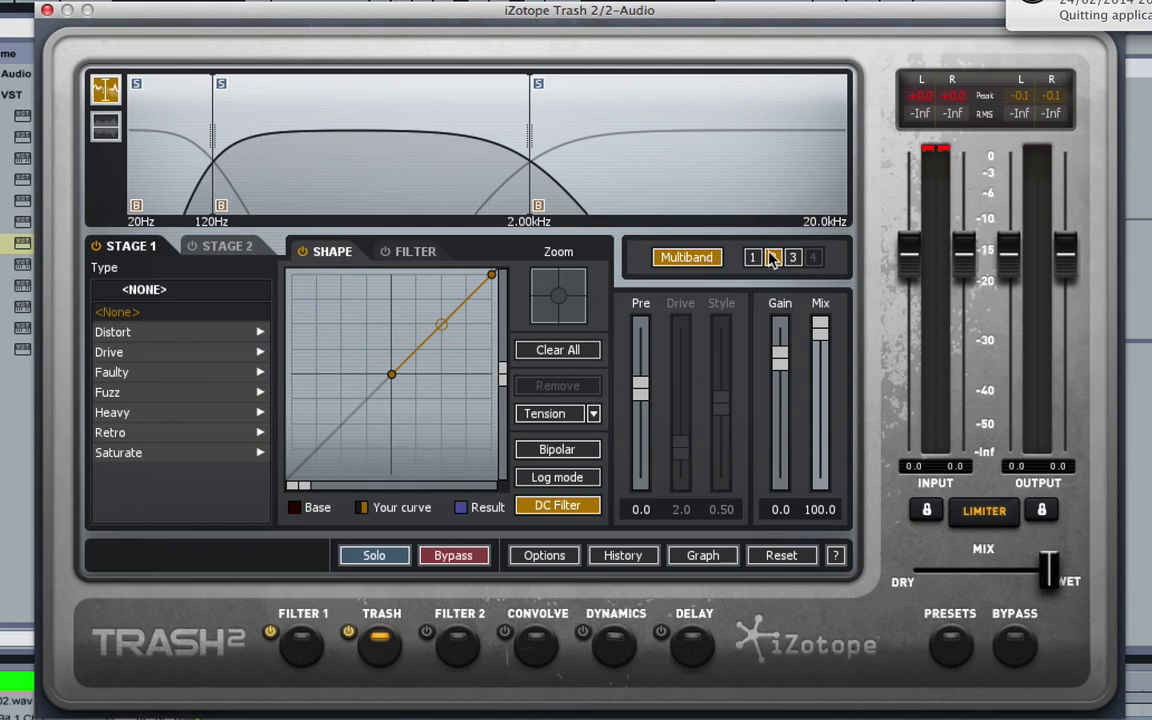
pyautogui.rightClick(752, 257)
pyautogui.click(752, 257)
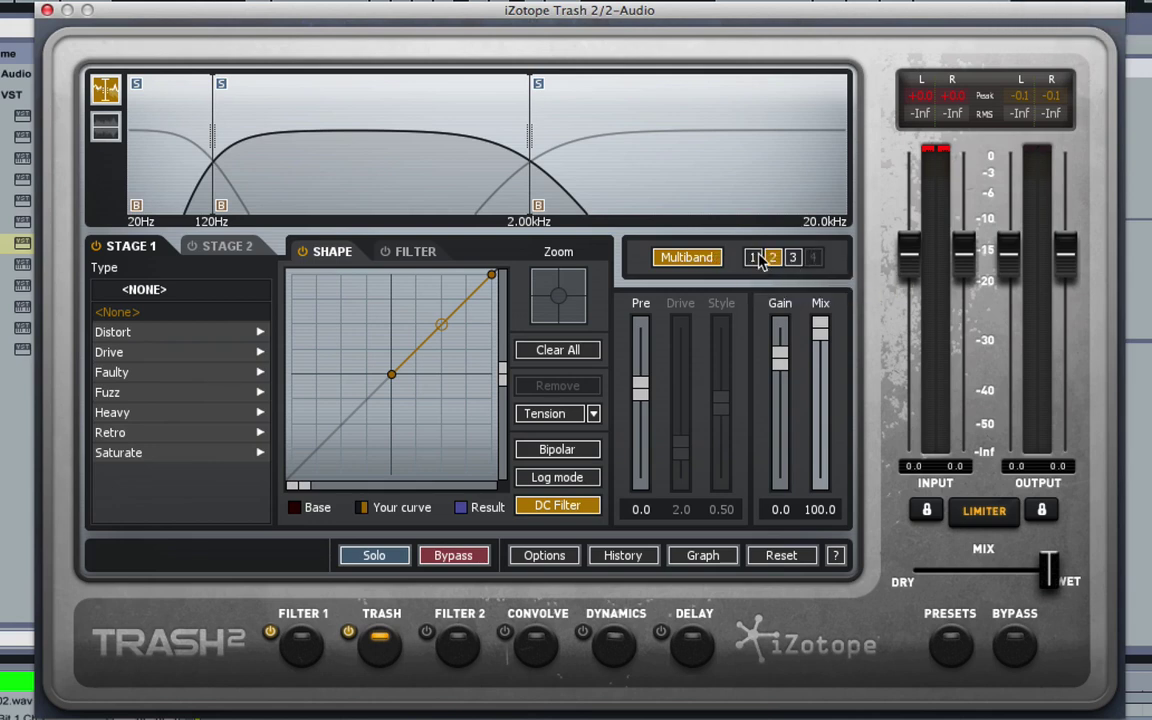
pyautogui.click(793, 258)
pyautogui.click(752, 257)
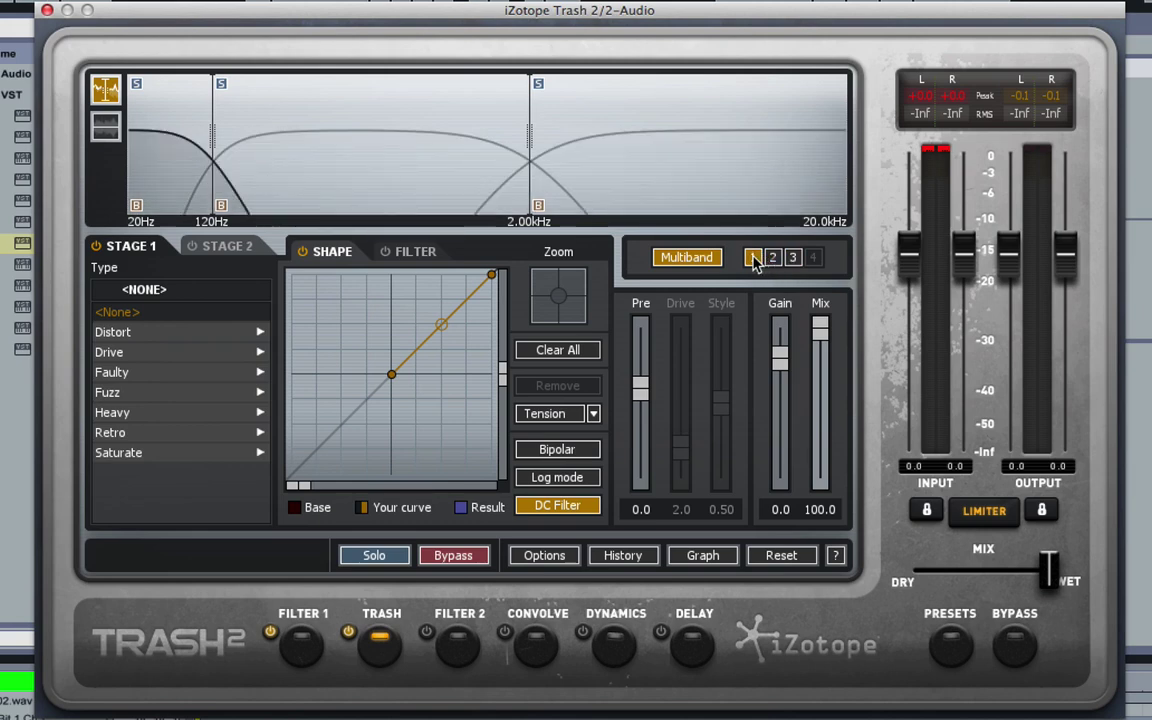
pyautogui.click(672, 260)
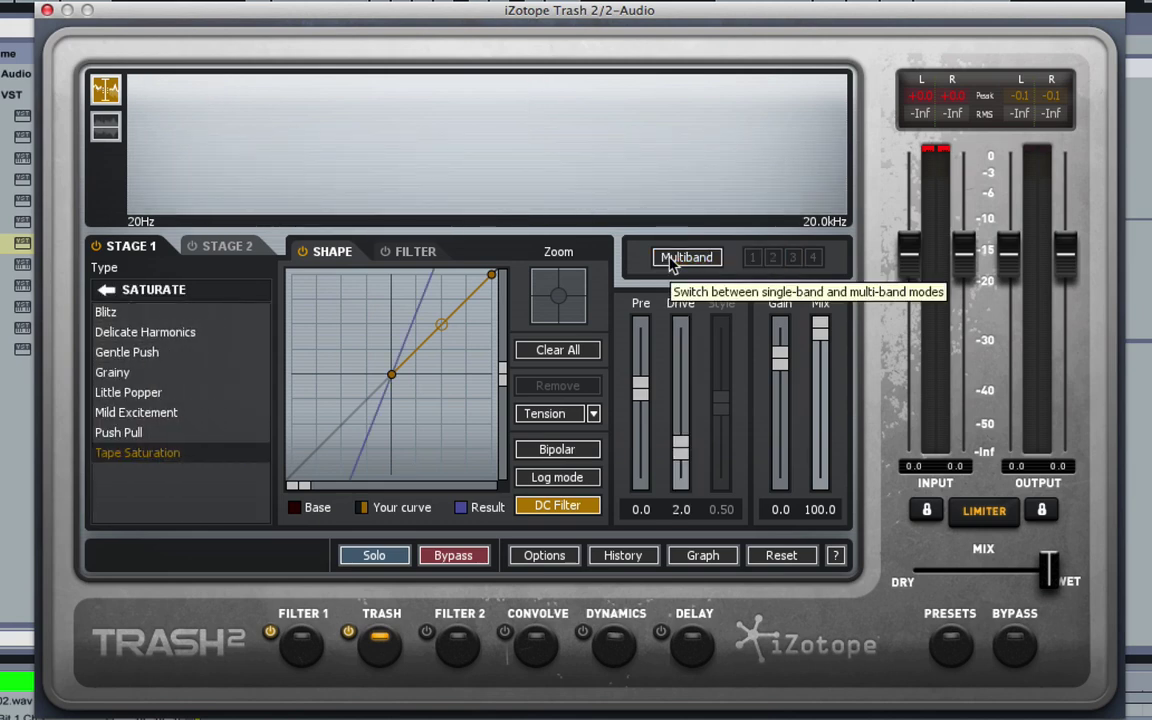
# In multiband mode, move the two crossovers to about 329 Hz and 4.62 kHz, and switch back to single-band mode.
pyautogui.click(672, 260)
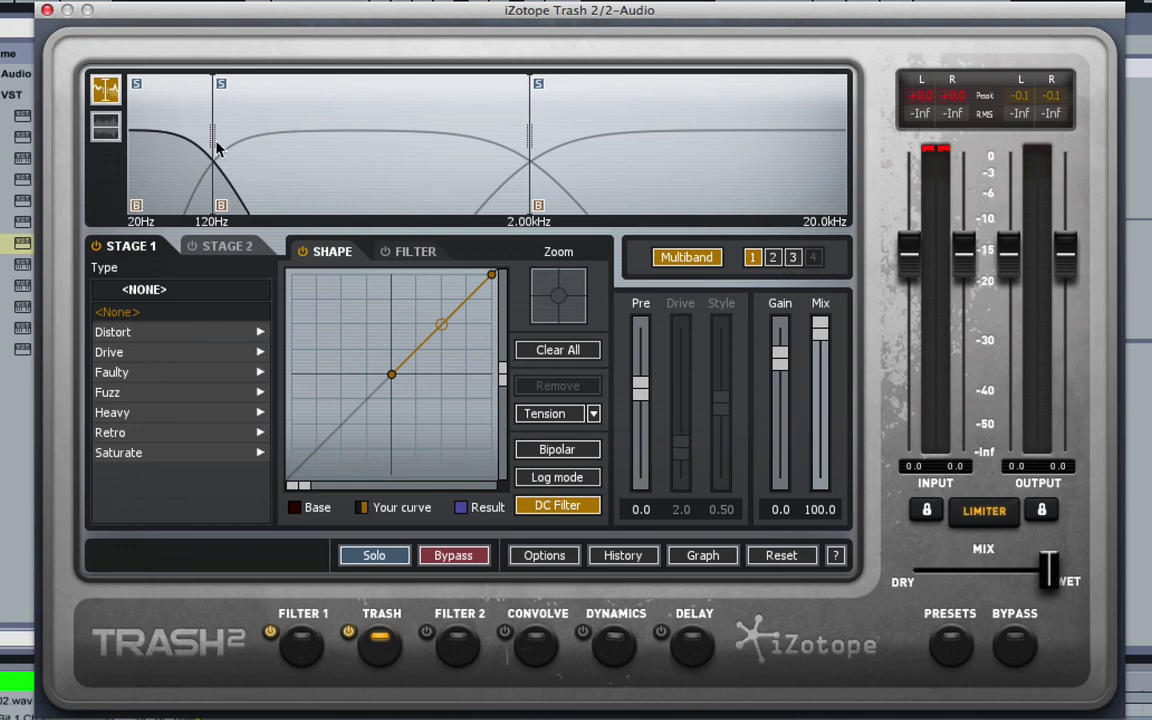
pyautogui.moveTo(212, 147)
pyautogui.mouseDown()
pyautogui.moveTo(444, 147)
pyautogui.moveTo(226, 150)
pyautogui.moveTo(306, 150)
pyautogui.mouseUp()
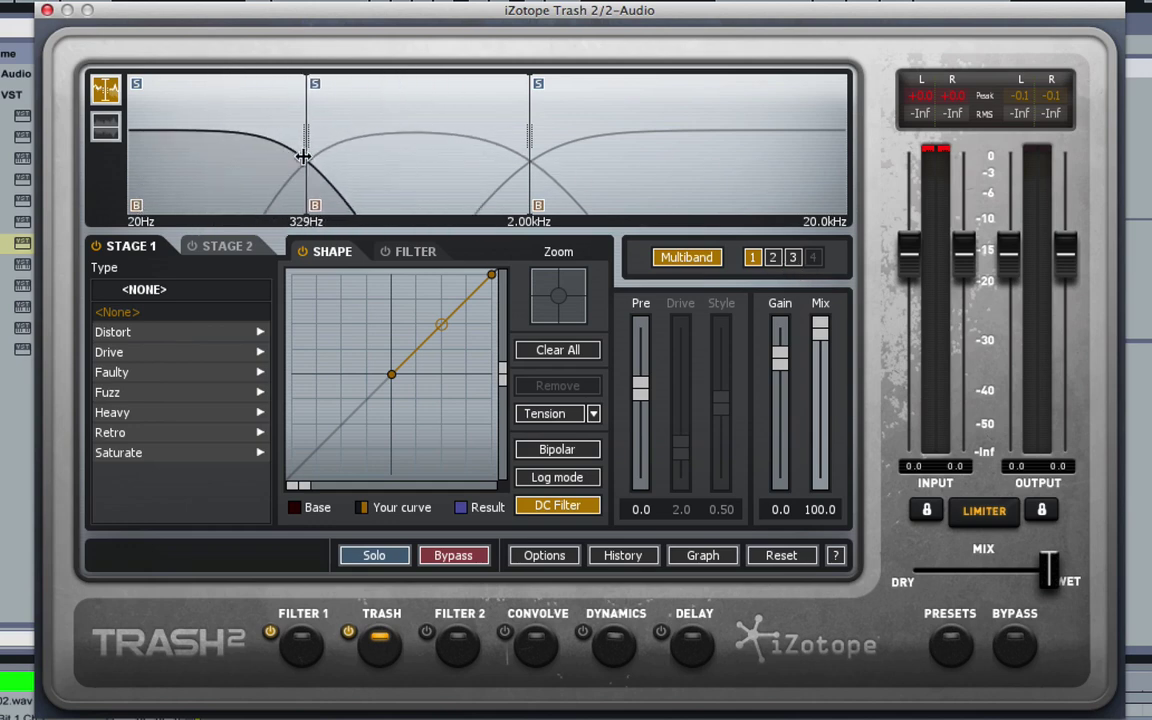
pyautogui.moveTo(535, 147)
pyautogui.mouseDown()
pyautogui.moveTo(566, 135)
pyautogui.moveTo(410, 150)
pyautogui.moveTo(645, 155)
pyautogui.mouseUp()
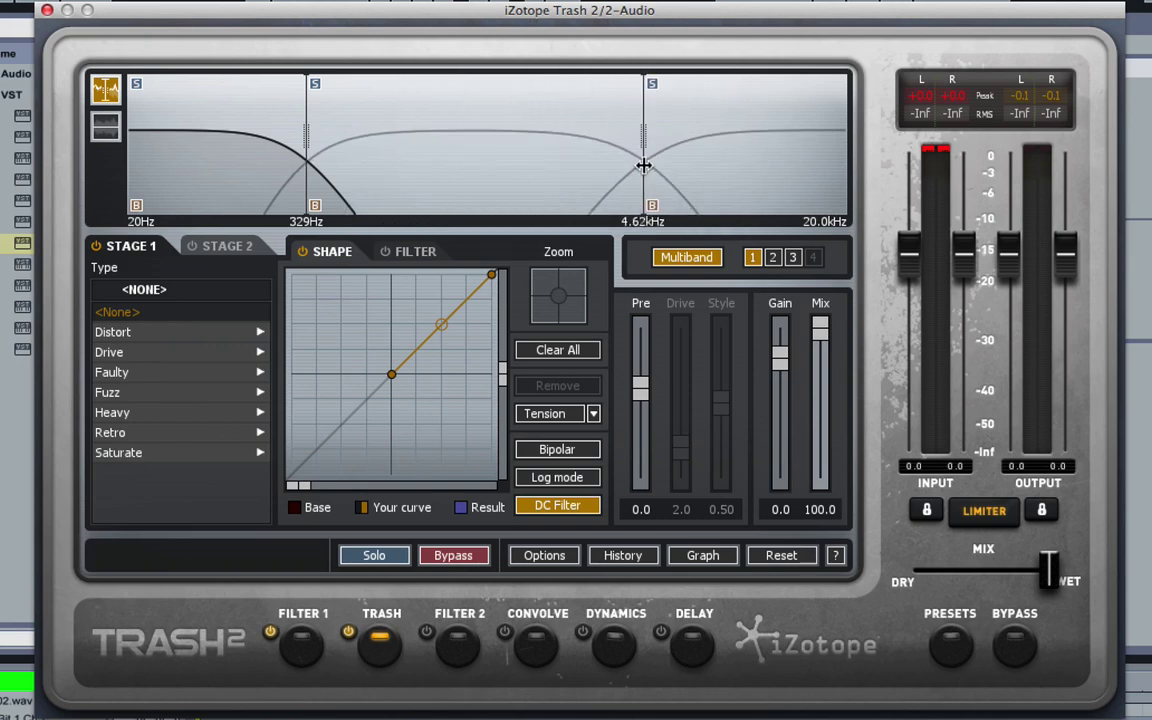
pyautogui.click(672, 258)
pyautogui.click(672, 258)
pyautogui.click(705, 260)
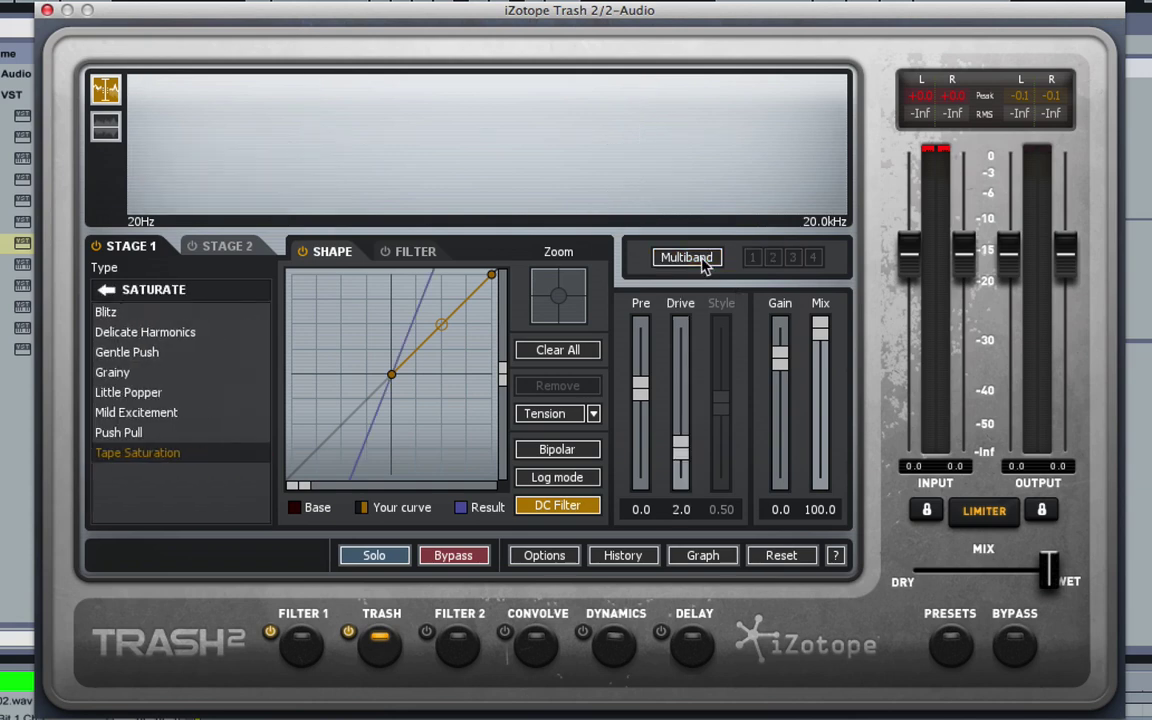
# Switch multiband mode on and back off, and look through the Fuzz category's distortion types in Stage 1.
pyautogui.click(705, 260)
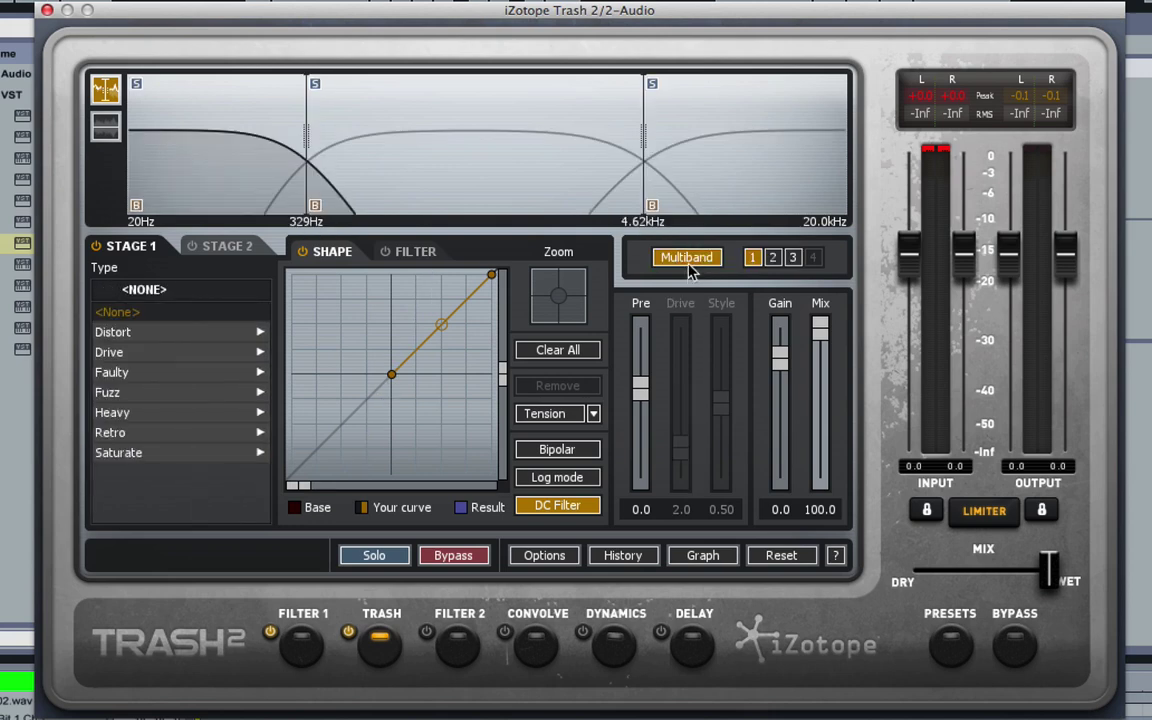
pyautogui.click(688, 265)
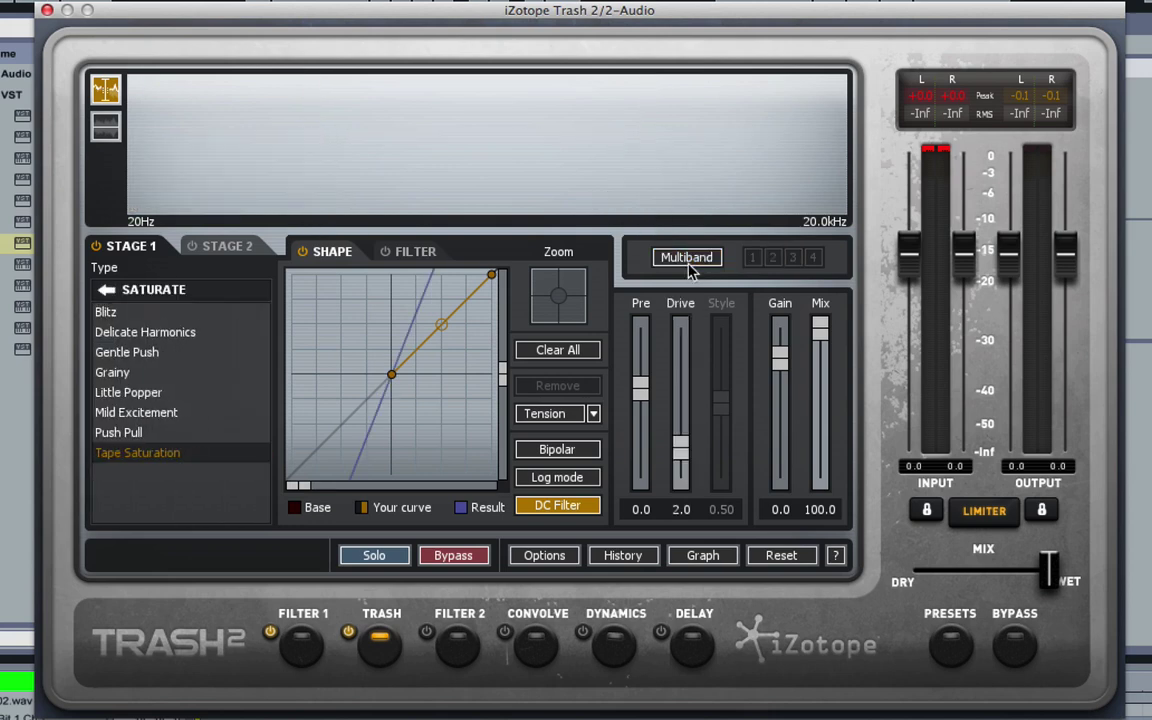
pyautogui.click(105, 290)
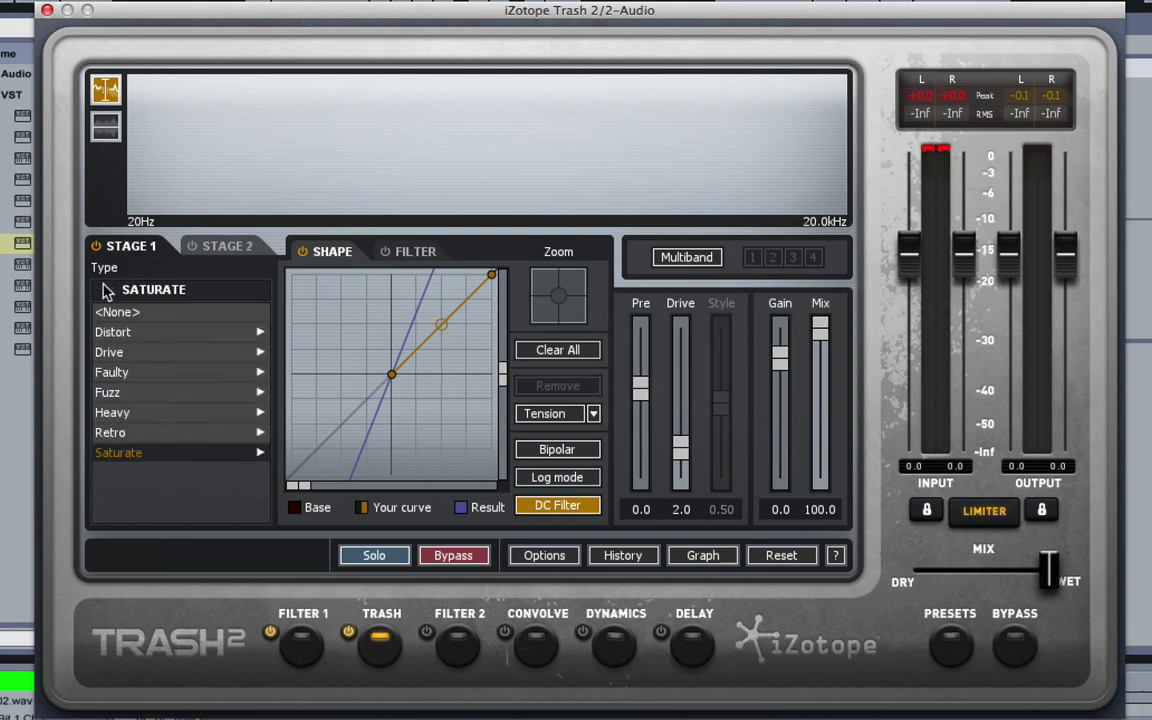
pyautogui.click(222, 394)
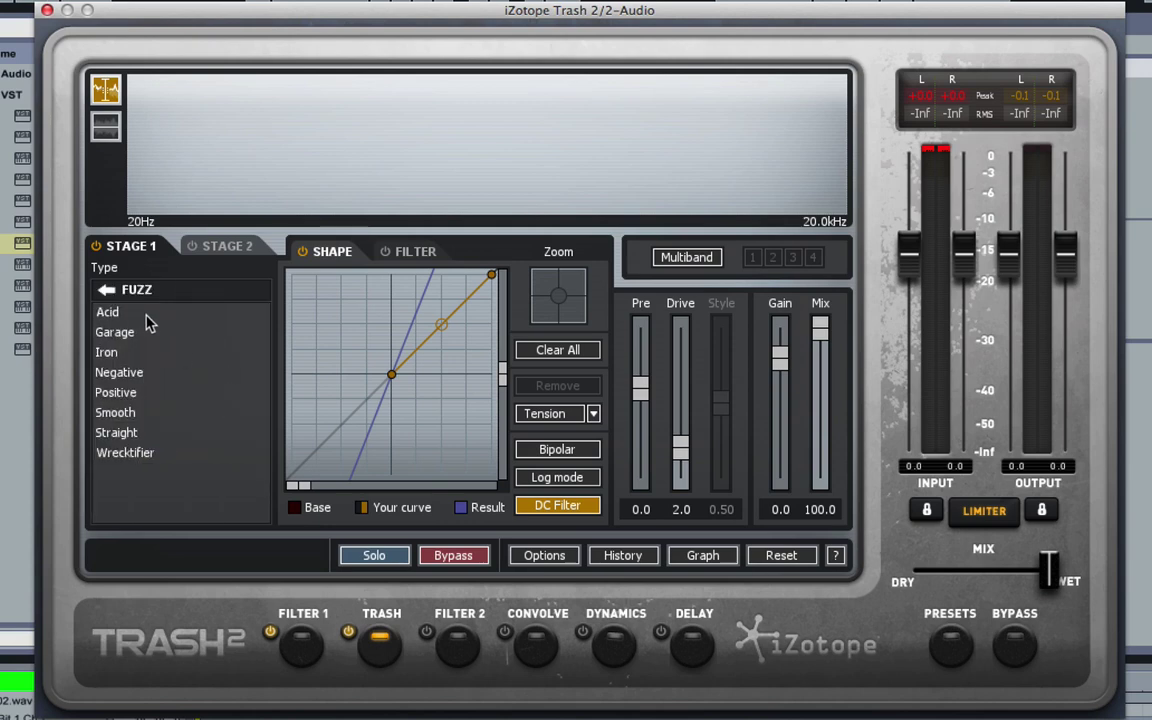
pyautogui.click(110, 289)
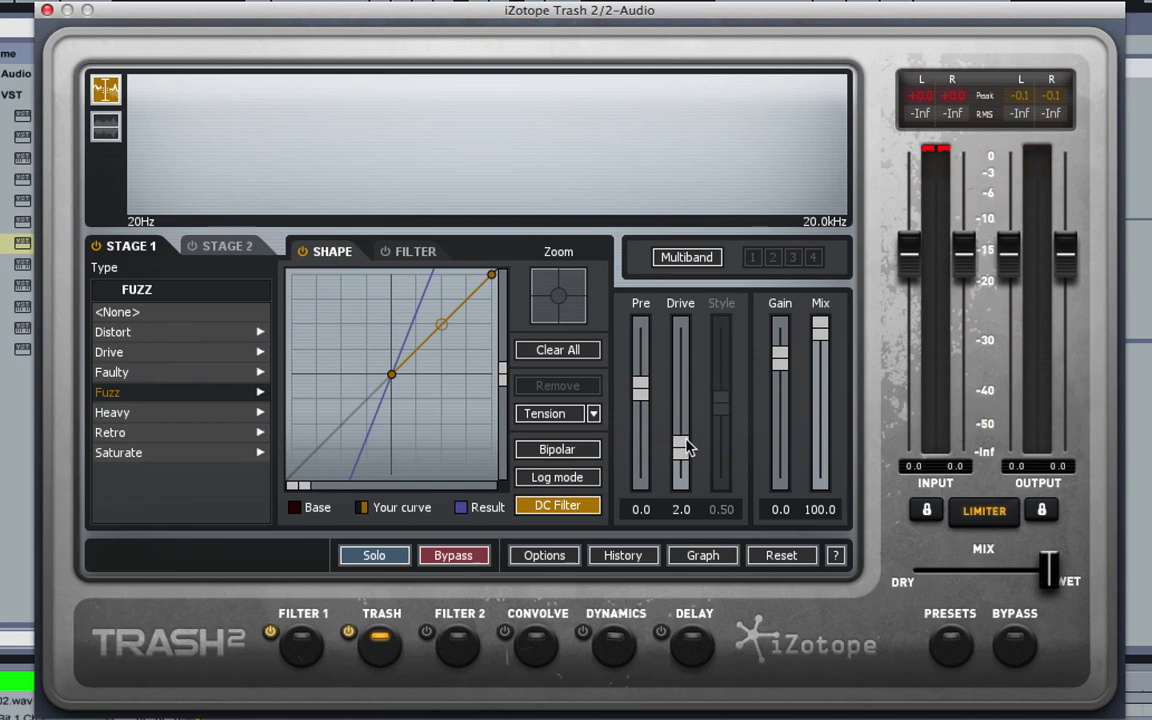
# Set Drive to 6.0, try Iris Aliasing from the Retro category, and switch to Rusty Bits with Drive at 8.3.
pyautogui.moveTo(686, 442)
pyautogui.mouseDown()
pyautogui.moveTo(681, 318)
pyautogui.moveTo(677, 431)
pyautogui.mouseUp()
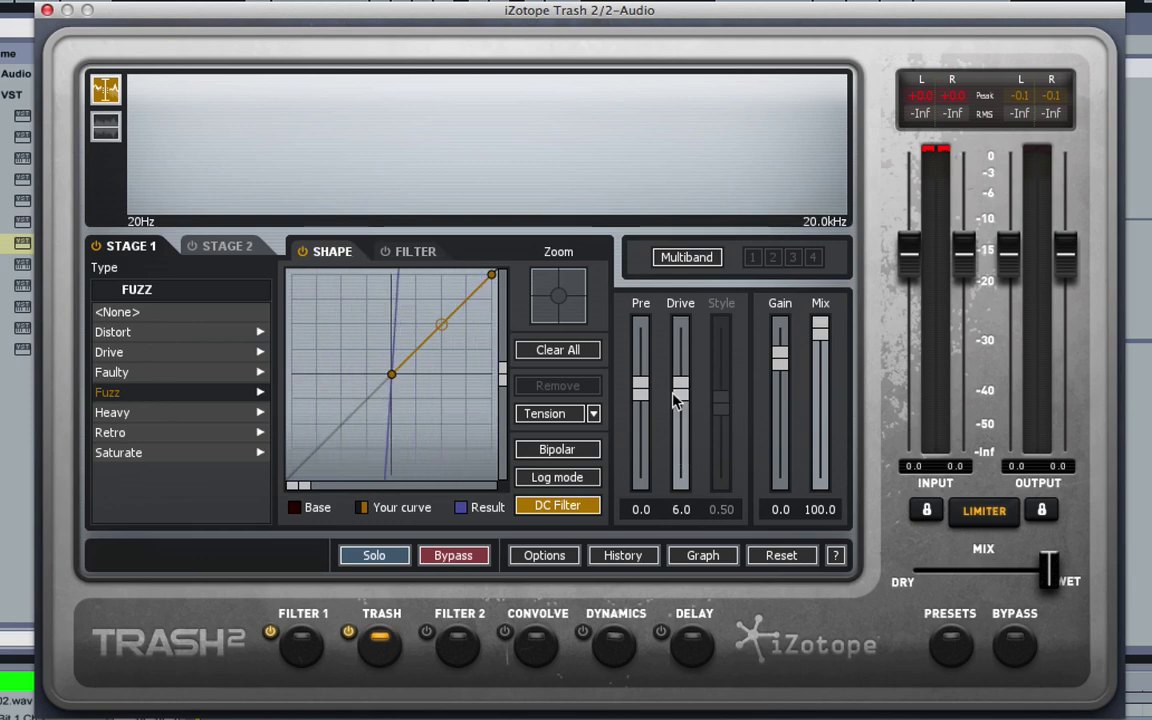
pyautogui.click(110, 432)
pyautogui.click(125, 372)
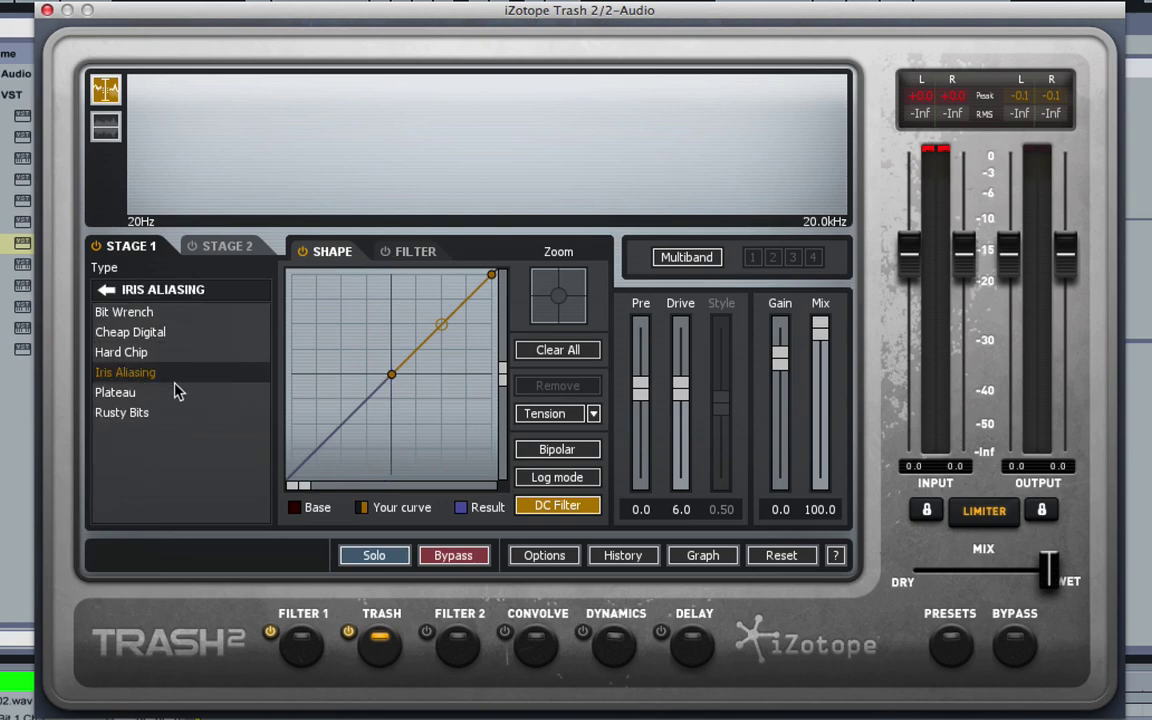
pyautogui.click(237, 411)
pyautogui.moveTo(684, 393); pyautogui.dragTo(673, 360)
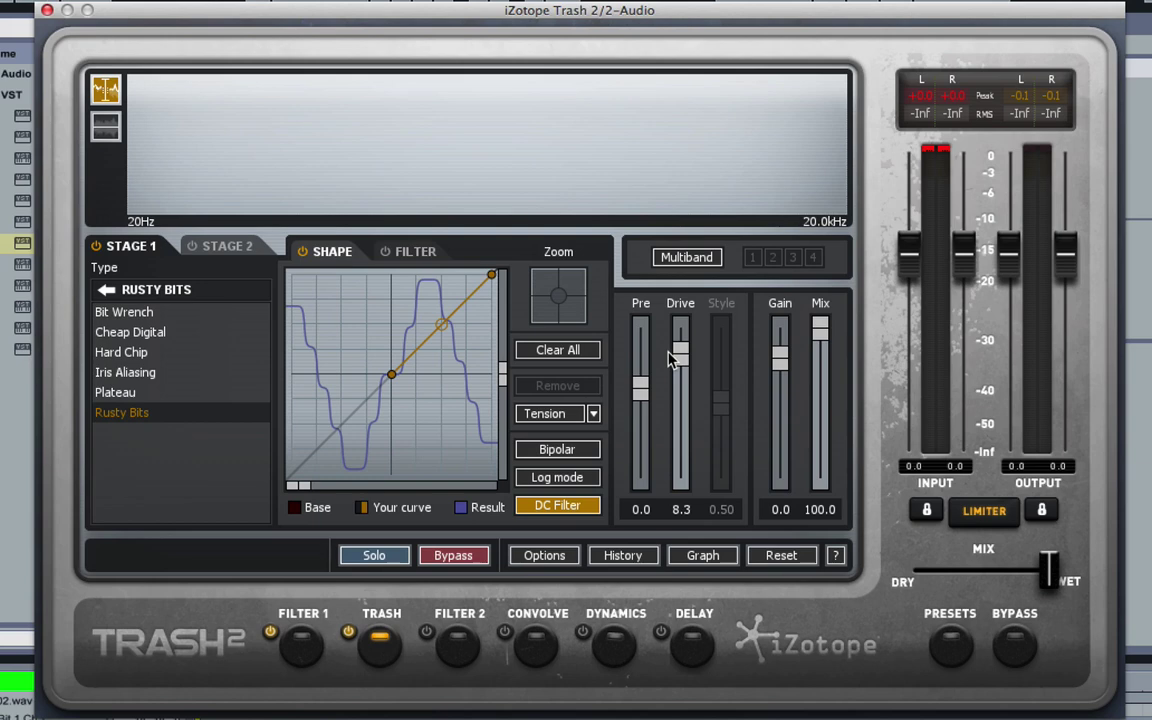
# Try the Uncontrolled Static type from the Faulty category in Stage 1.
pyautogui.click(106, 289)
pyautogui.click(154, 372)
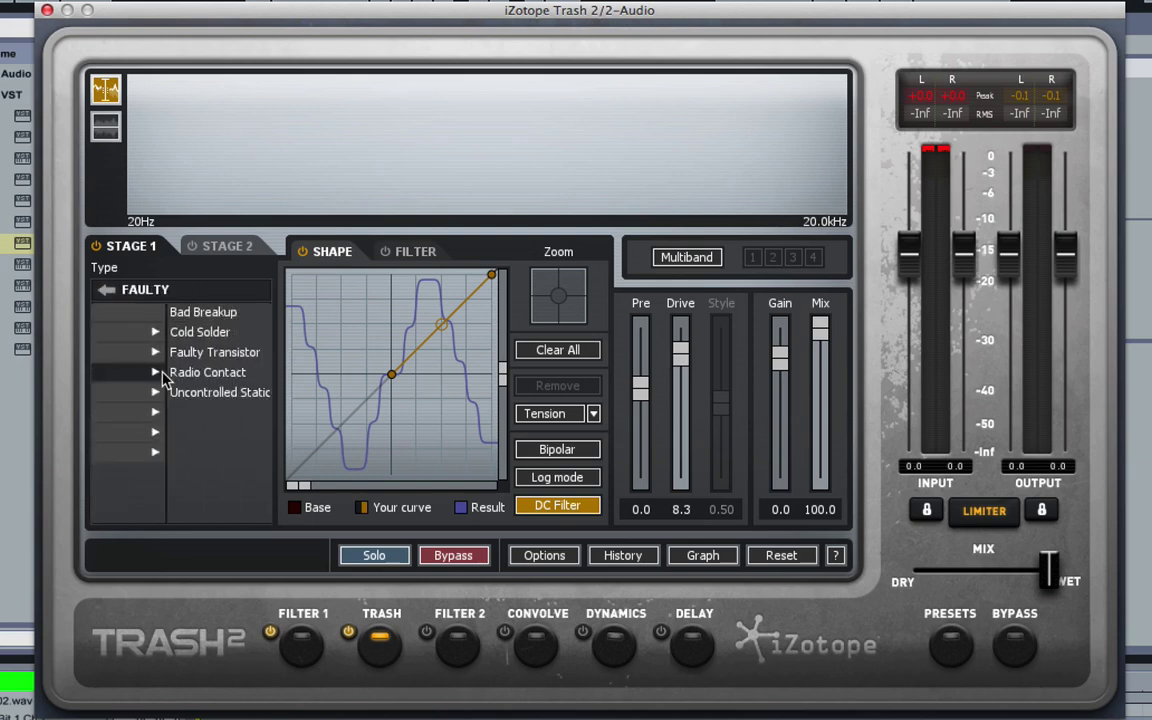
pyautogui.click(160, 393)
pyautogui.click(106, 289)
# Try Smooth and Negative from the Fuzz category, and set the Style amount to 0.04 for Negative.
pyautogui.click(150, 392)
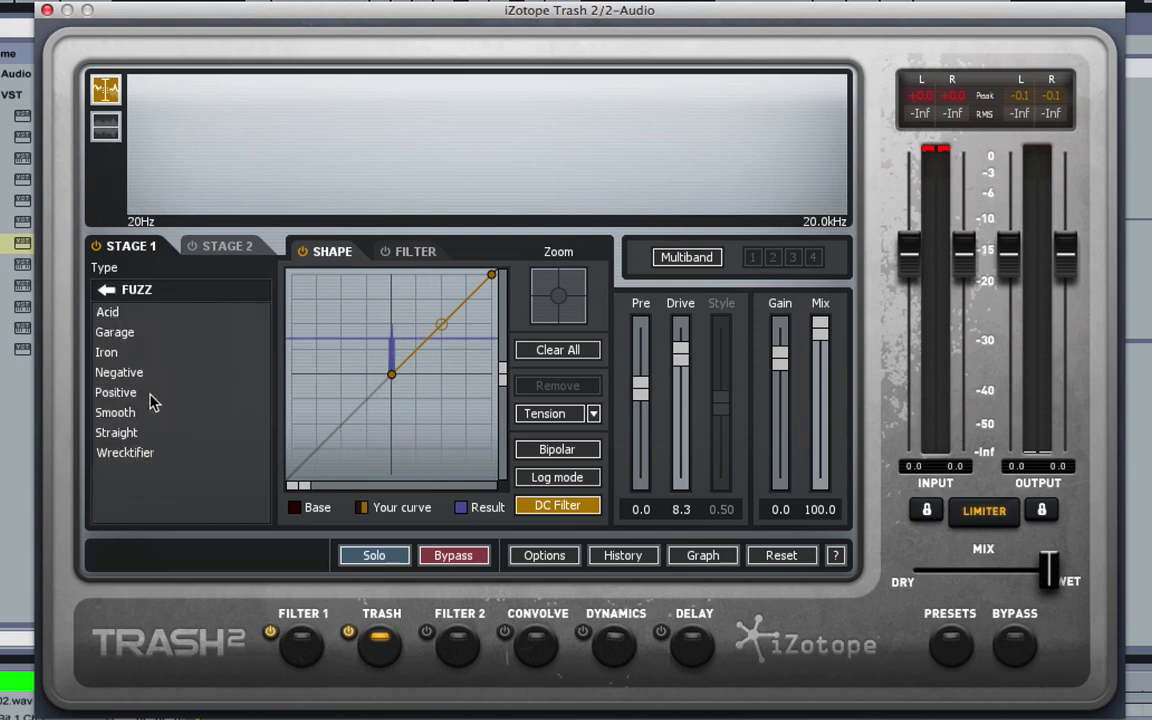
pyautogui.click(158, 412)
pyautogui.click(158, 372)
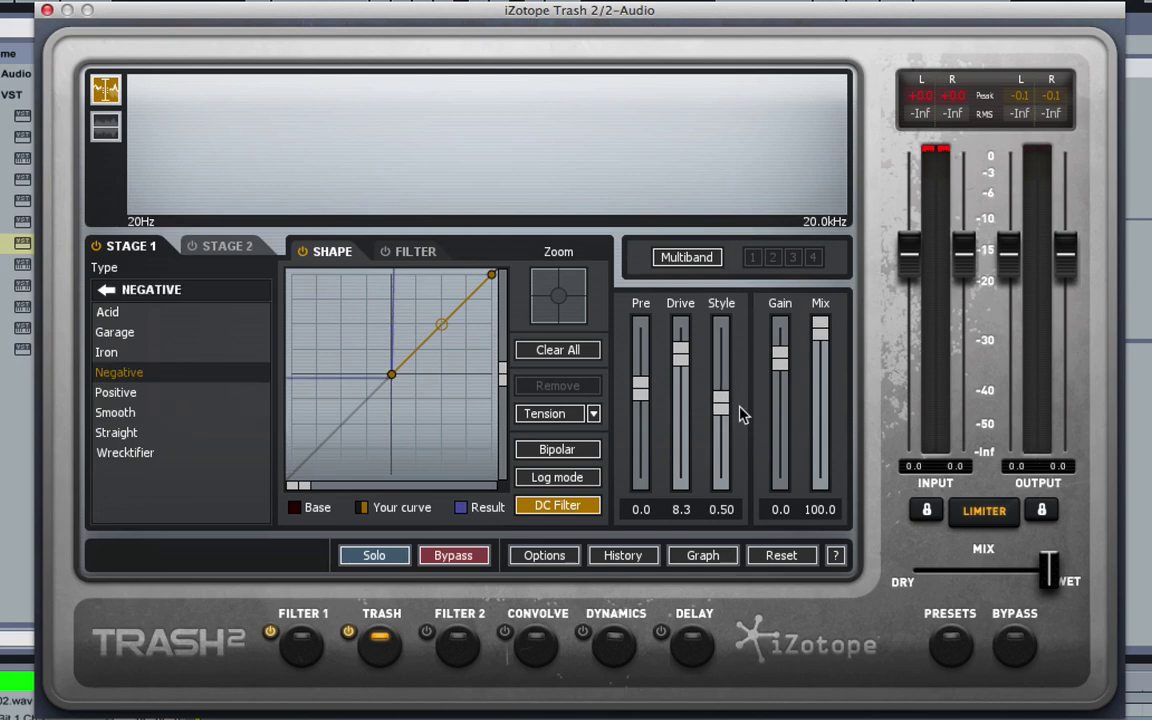
pyautogui.moveTo(720, 408); pyautogui.dragTo(714, 480)
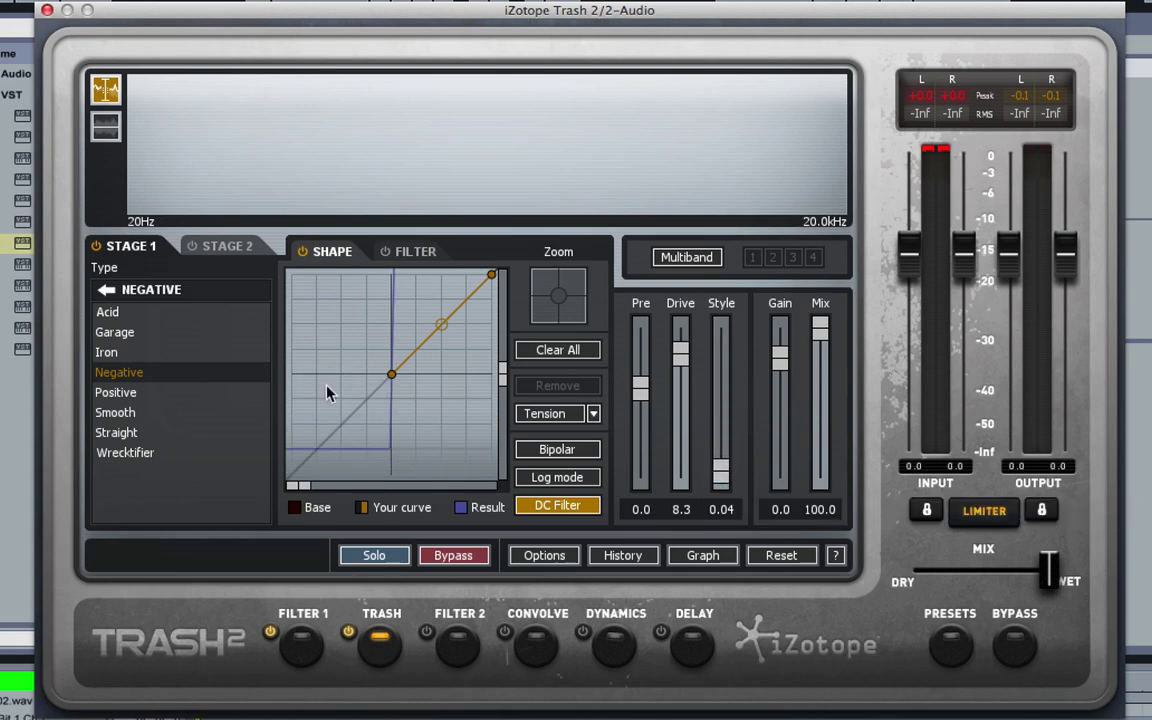
# Set the Stage 1 distortion type to <None> and start playback of the audio.
pyautogui.click(106, 290)
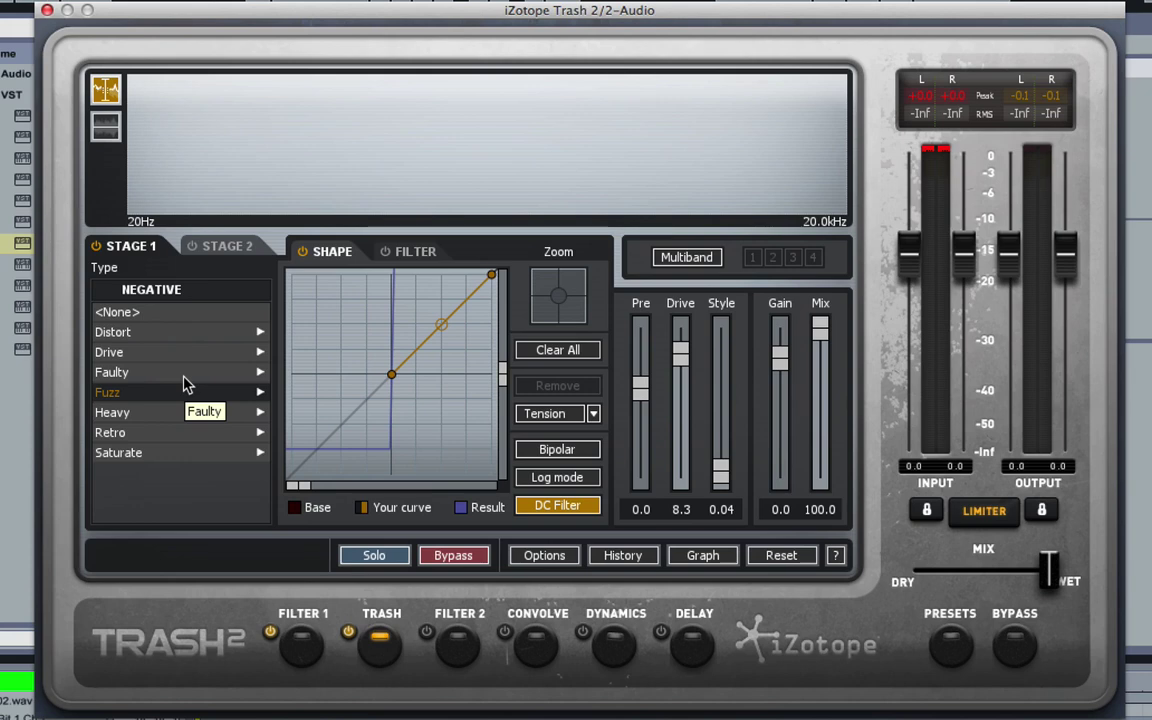
pyautogui.click(157, 314)
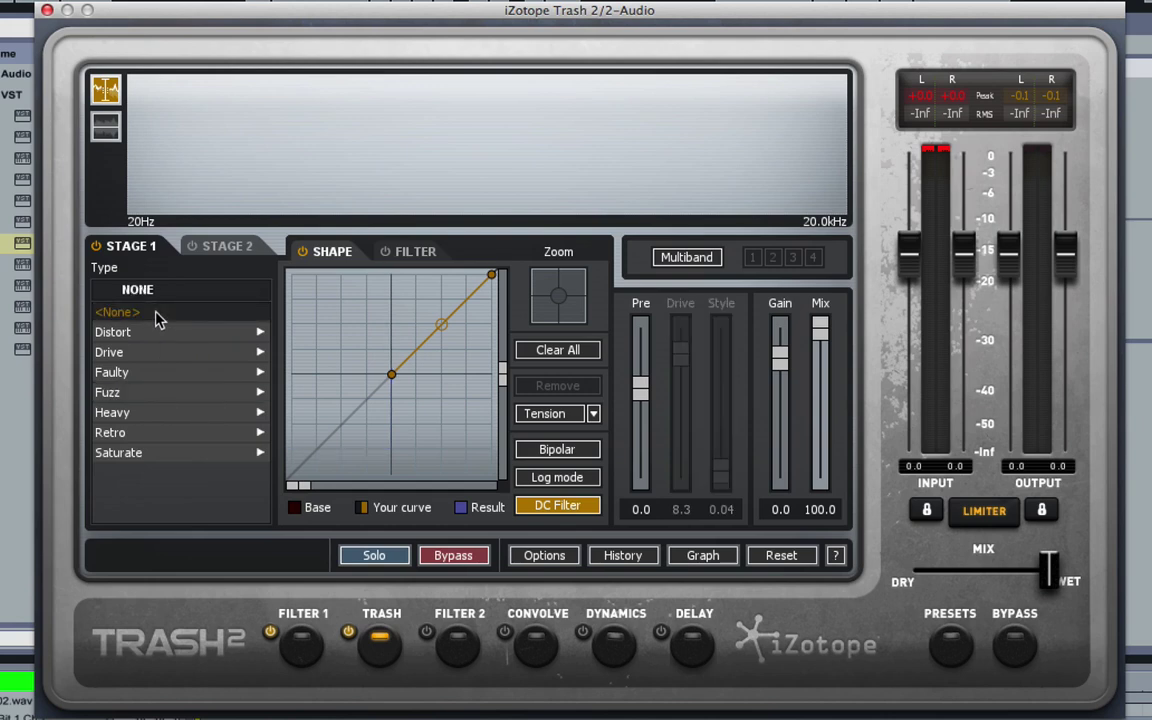
pyautogui.press('space')
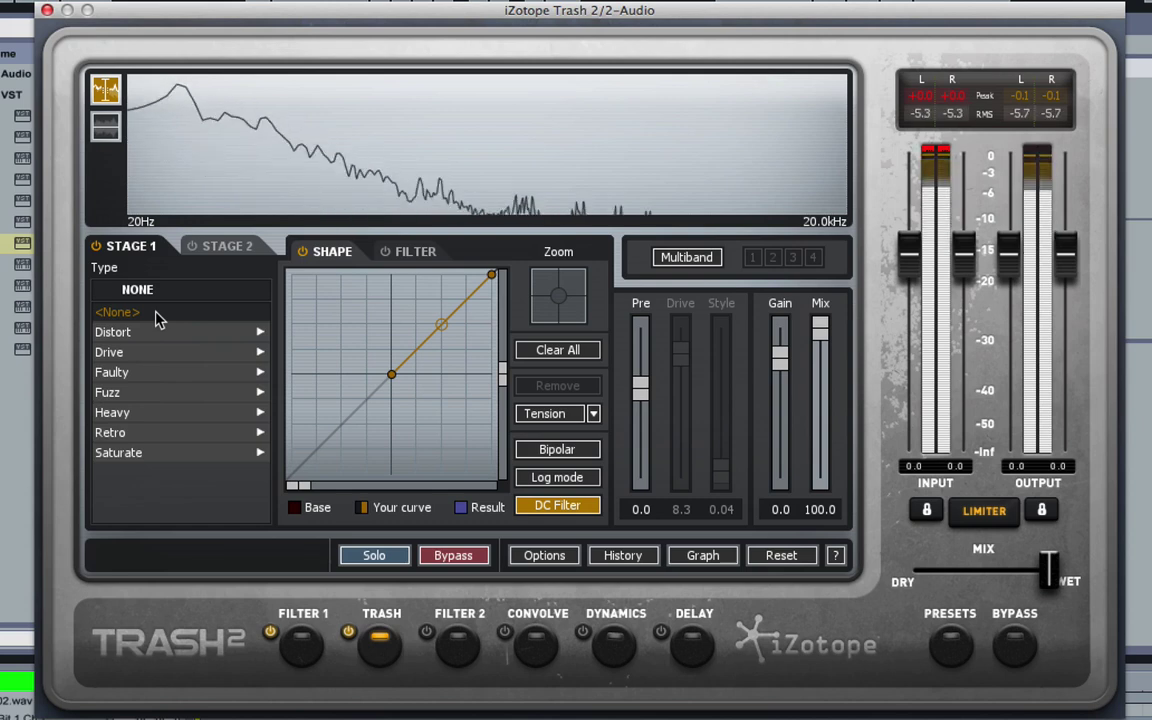
# Audition Crunchy Taco, Fry, Rubber Hammer, Dense and Sandpaper from the Distort category in Stage 1.
pyautogui.click(158, 332)
pyautogui.click(168, 394)
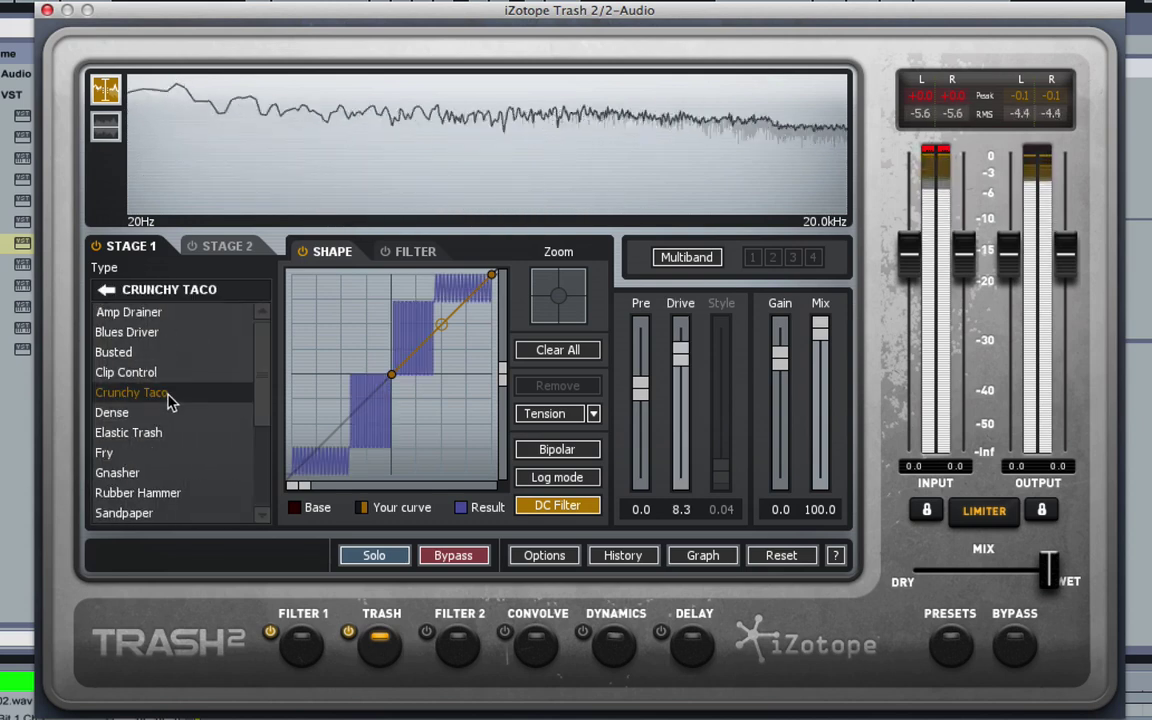
pyautogui.click(108, 452)
pyautogui.click(160, 494)
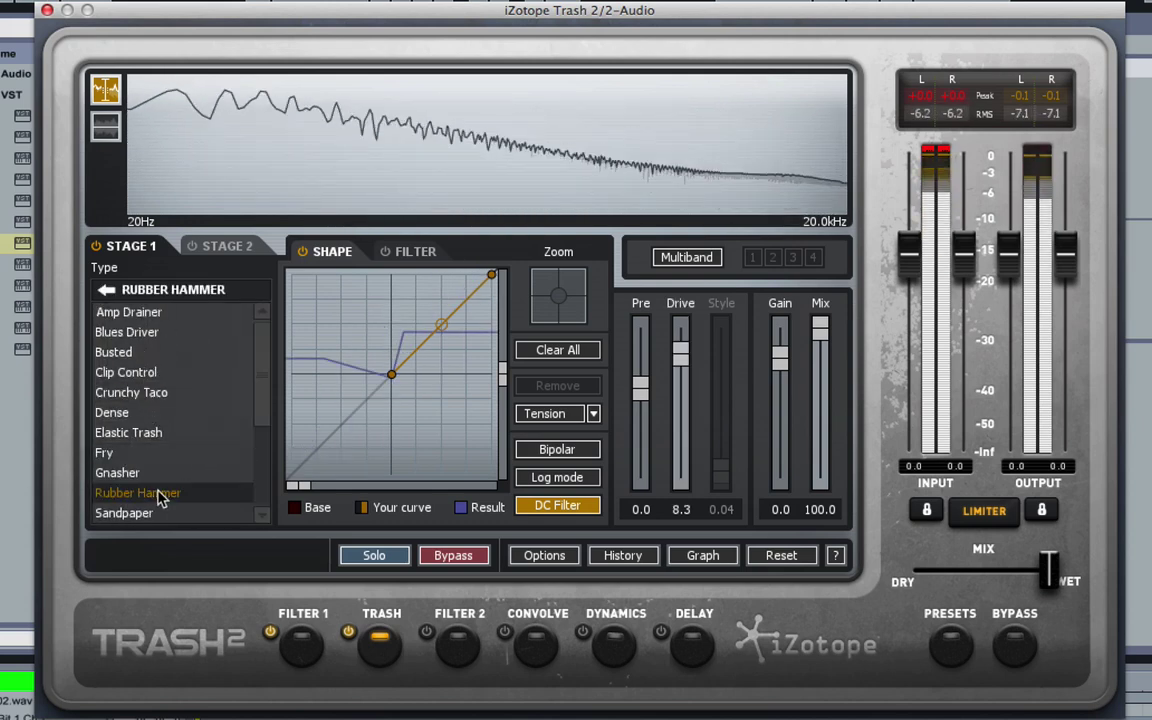
pyautogui.click(147, 392)
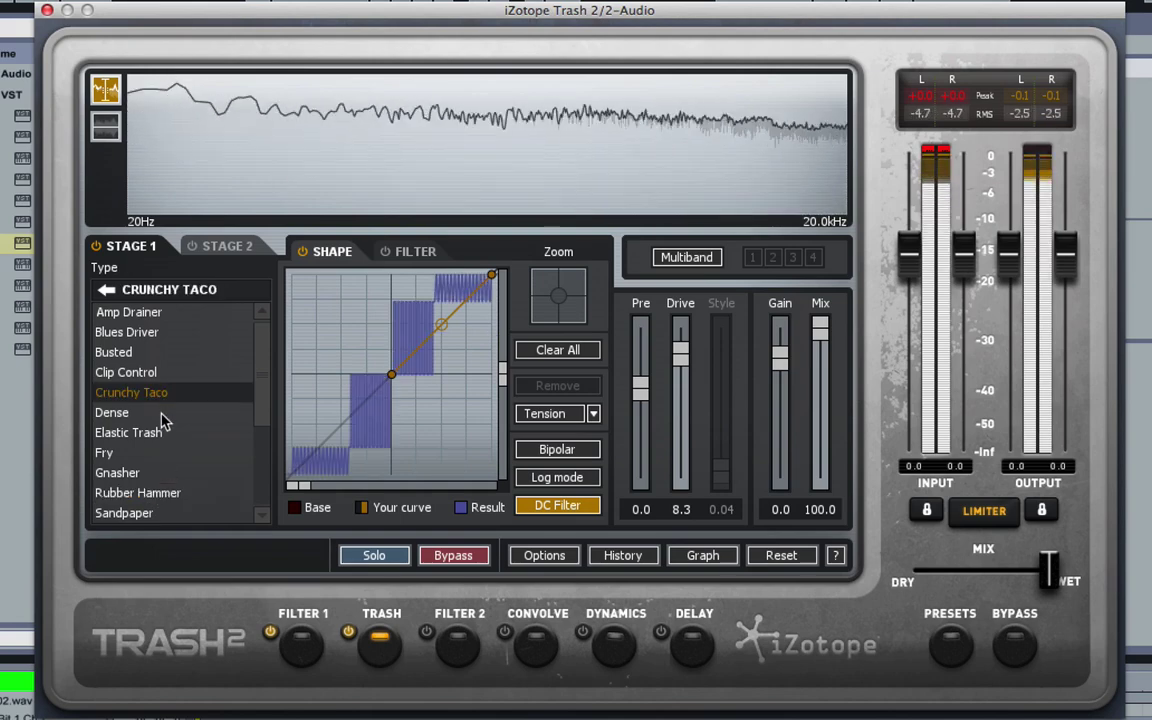
pyautogui.click(161, 415)
pyautogui.click(180, 510)
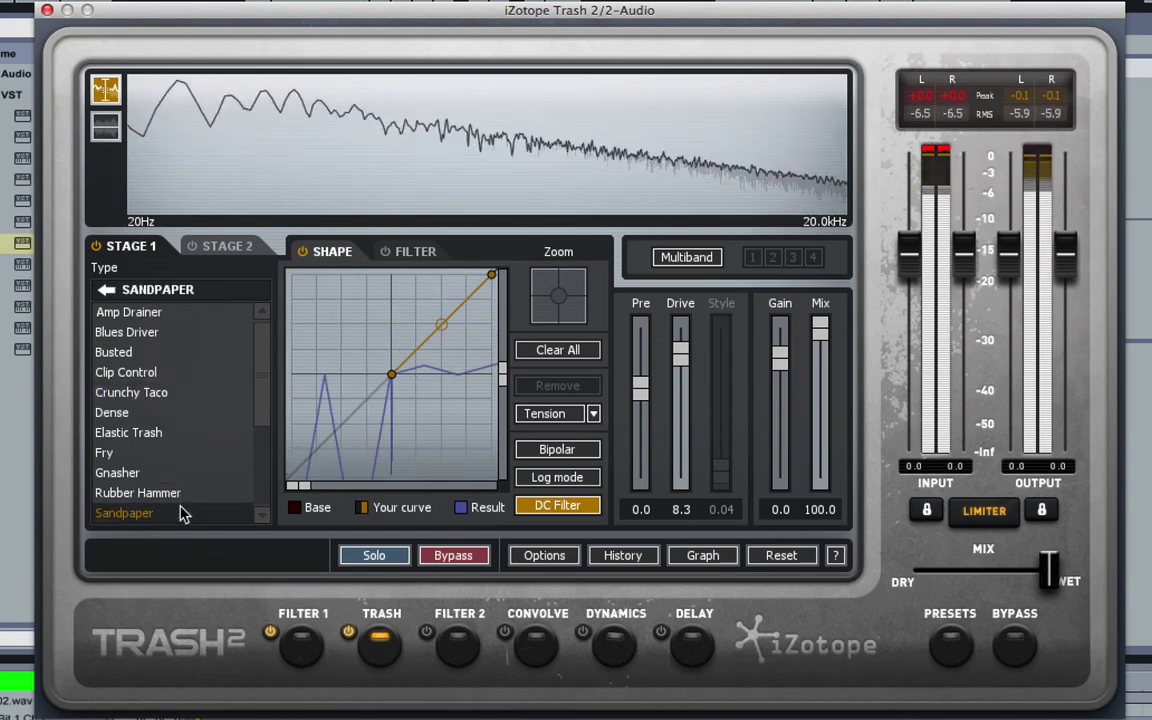
# Audition Hot Tin Roof, Cracked Actress, Sine Shaper, Noise Art, Nasty Boy, Stomper and Cracked Actor from the Heavy category in Stage 1.
pyautogui.click(104, 290)
pyautogui.click(149, 411)
pyautogui.click(149, 411)
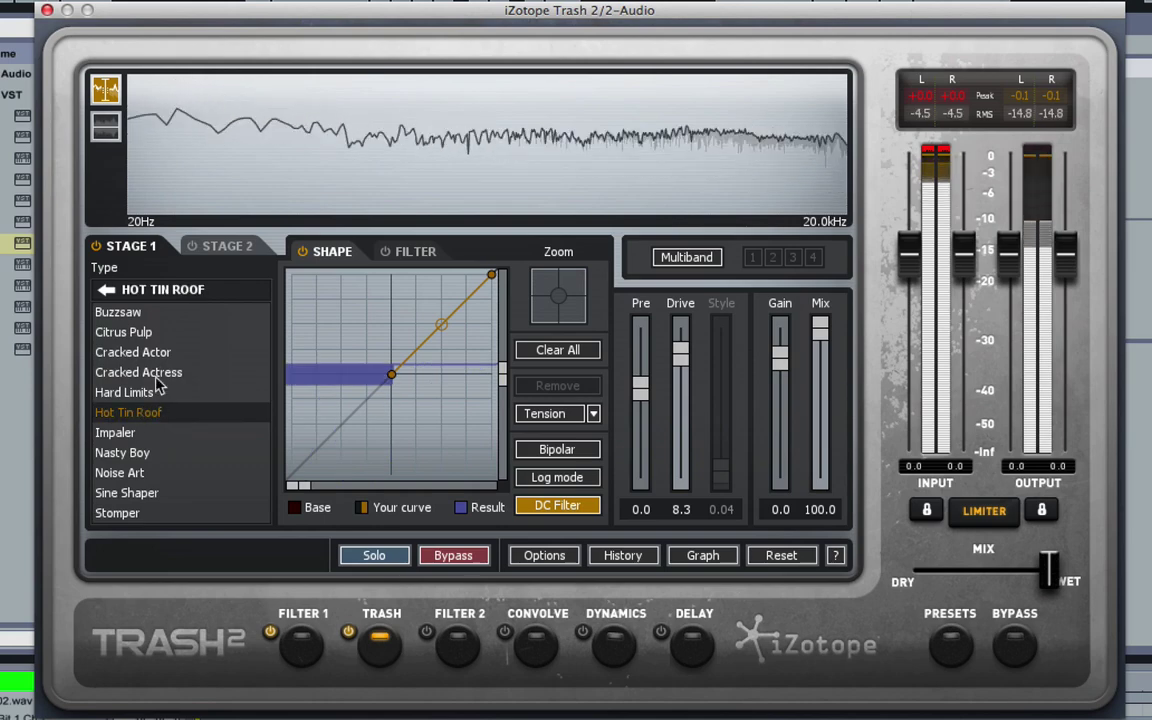
pyautogui.click(156, 374)
pyautogui.click(160, 492)
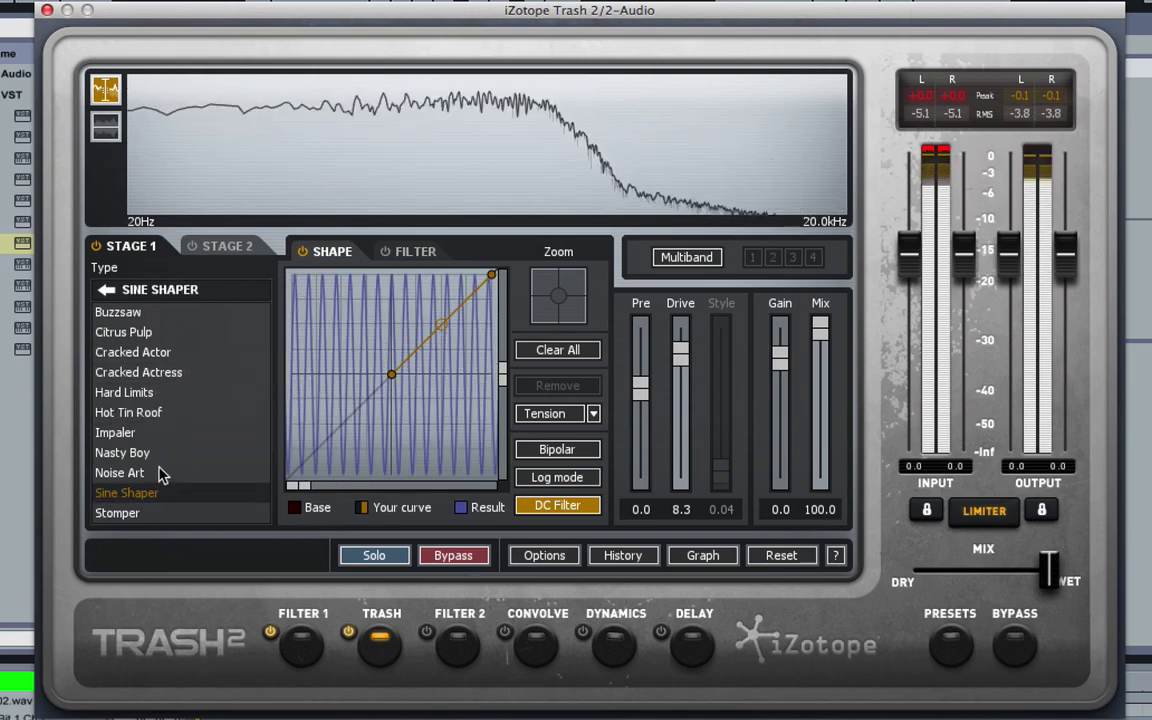
pyautogui.click(160, 474)
pyautogui.click(159, 453)
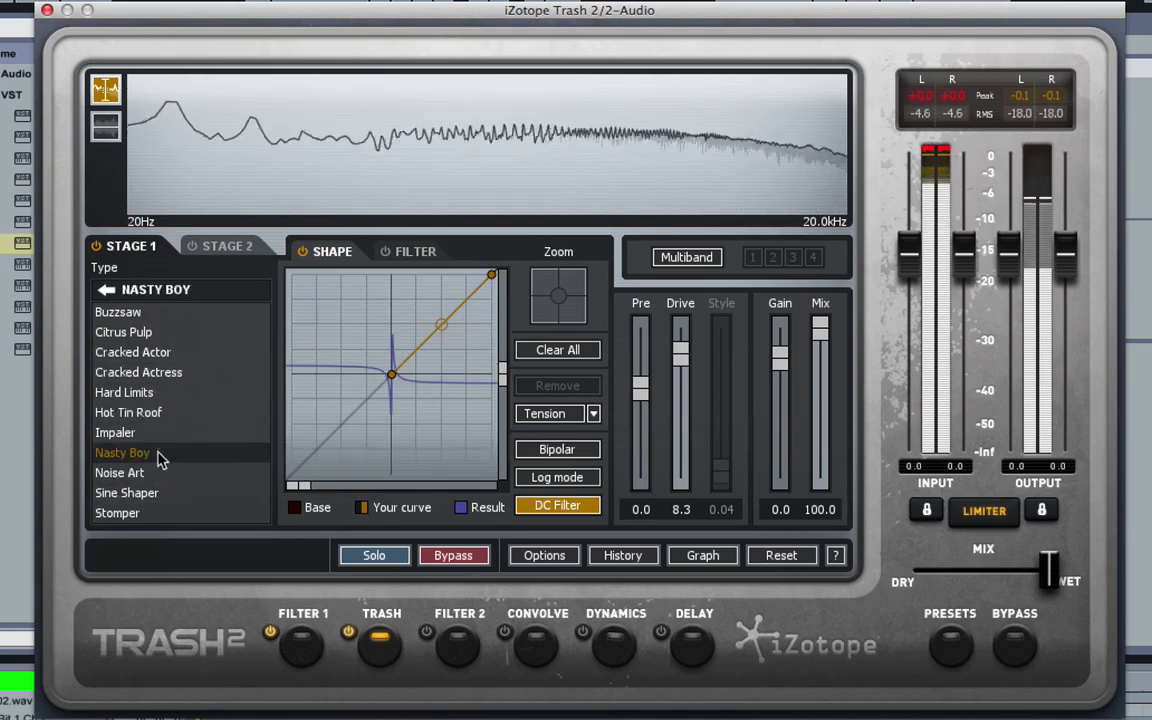
pyautogui.click(165, 510)
pyautogui.click(140, 354)
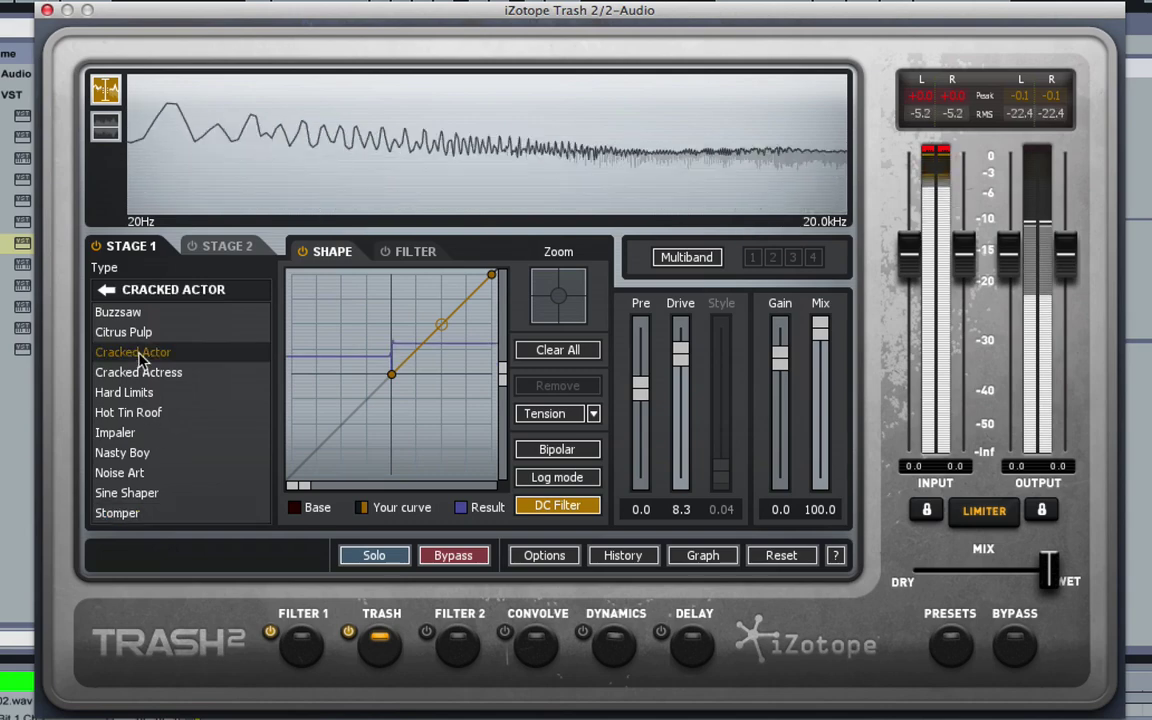
# Audition Crunchy Grunge, Mirror Overdrive and Tube Drainer from the Drive category in Stage 1.
pyautogui.click(106, 289)
pyautogui.click(140, 350)
pyautogui.click(150, 392)
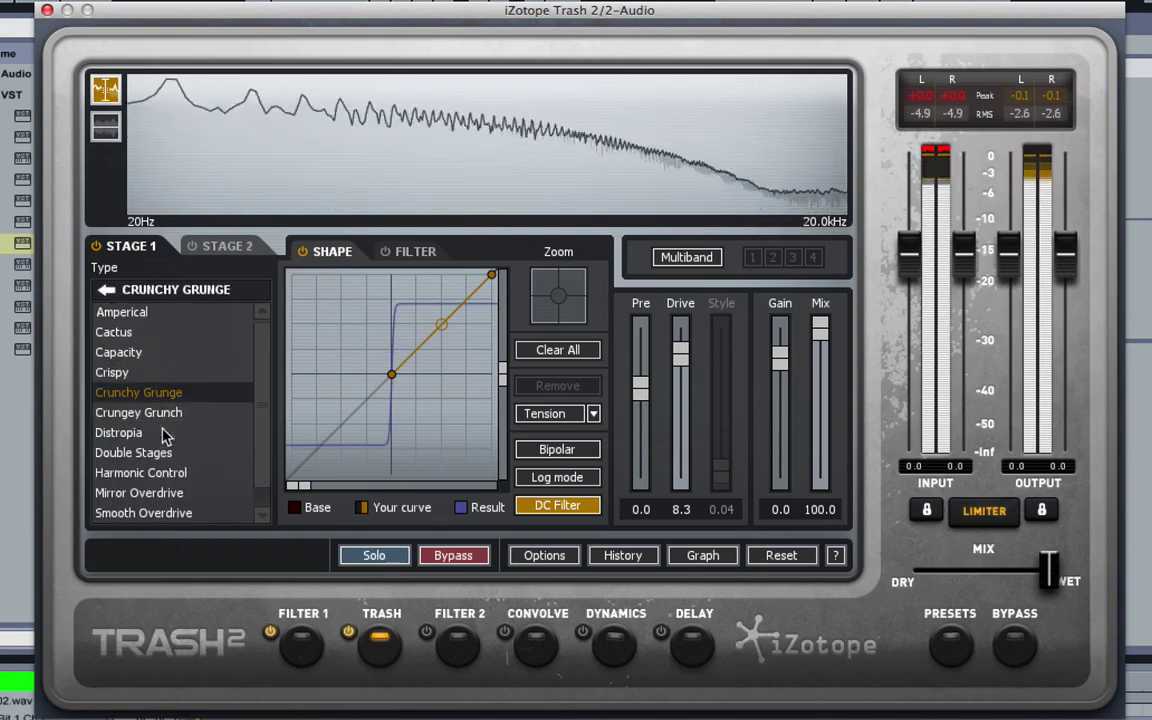
pyautogui.click(170, 492)
pyautogui.scroll(-1, 172, 494)
pyautogui.click(166, 512)
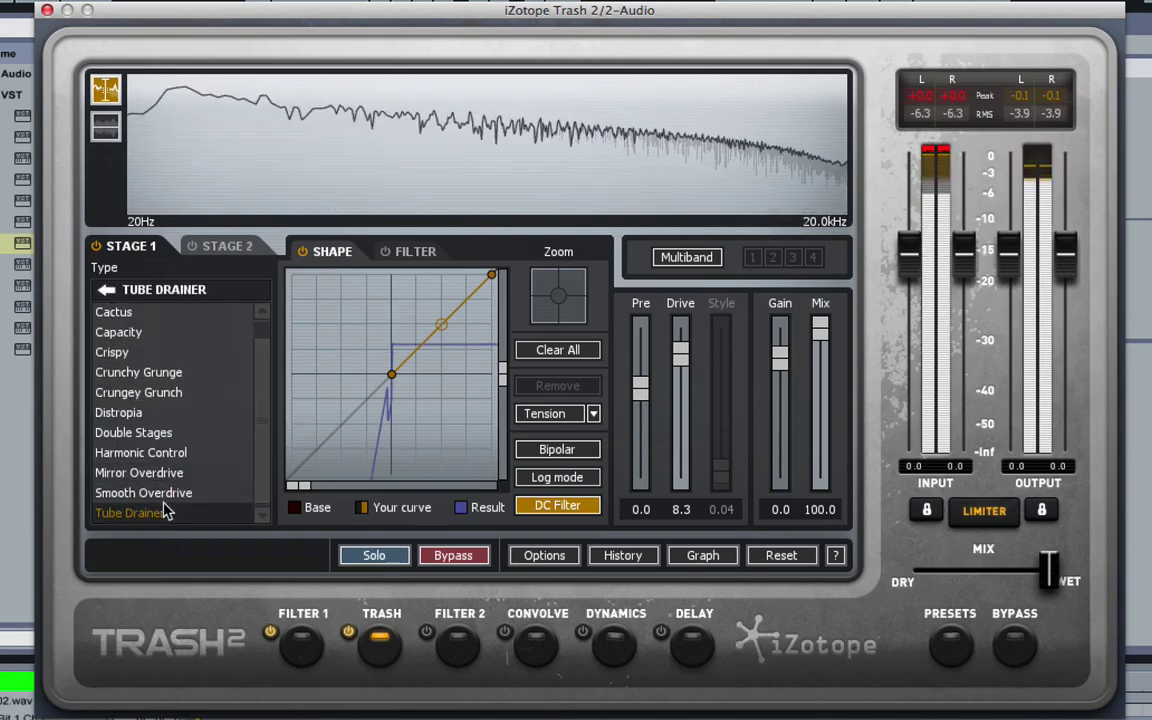
# Continue auditioning the Drive category with Harmonic Control, Double Stages, Distropia, Crungey Grunch, Crunchy Grunge and Capacity.
pyautogui.click(160, 452)
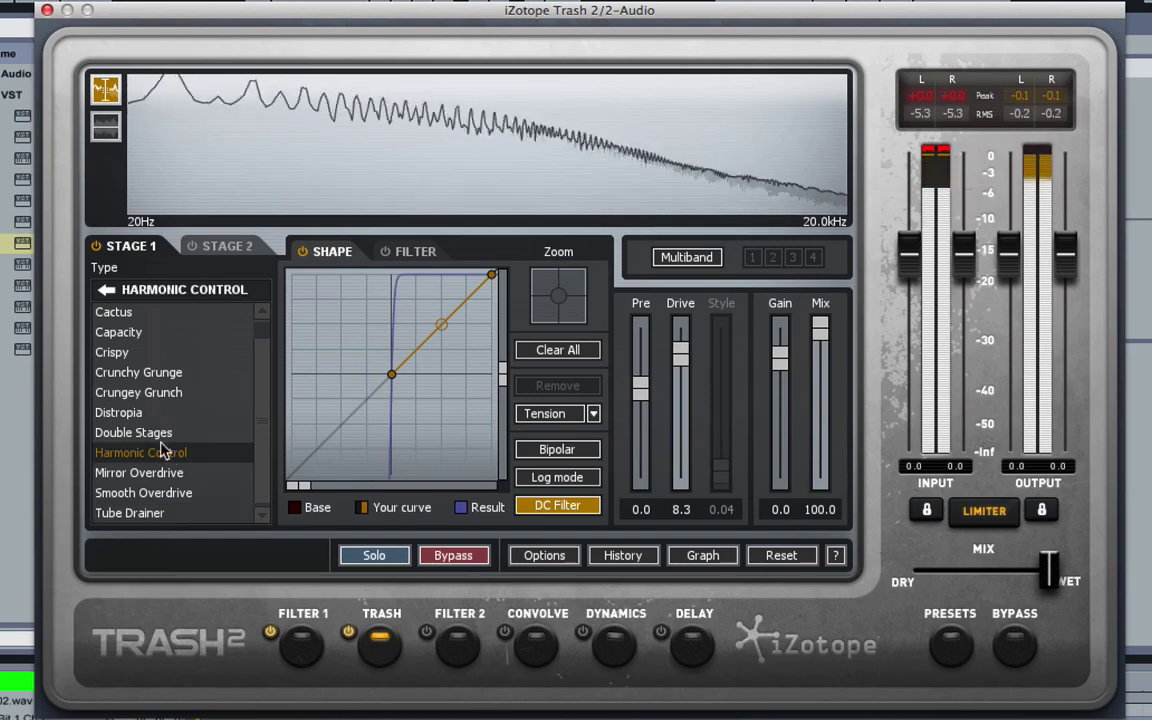
pyautogui.click(154, 432)
pyautogui.click(150, 414)
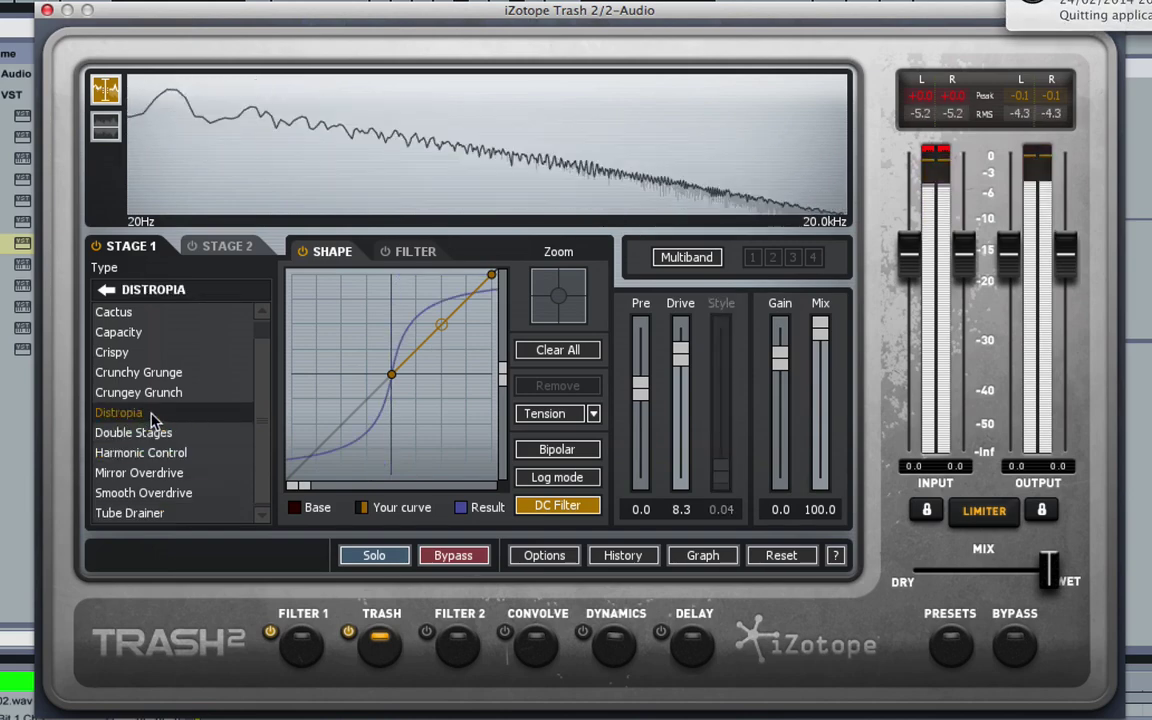
pyautogui.click(152, 393)
pyautogui.click(152, 377)
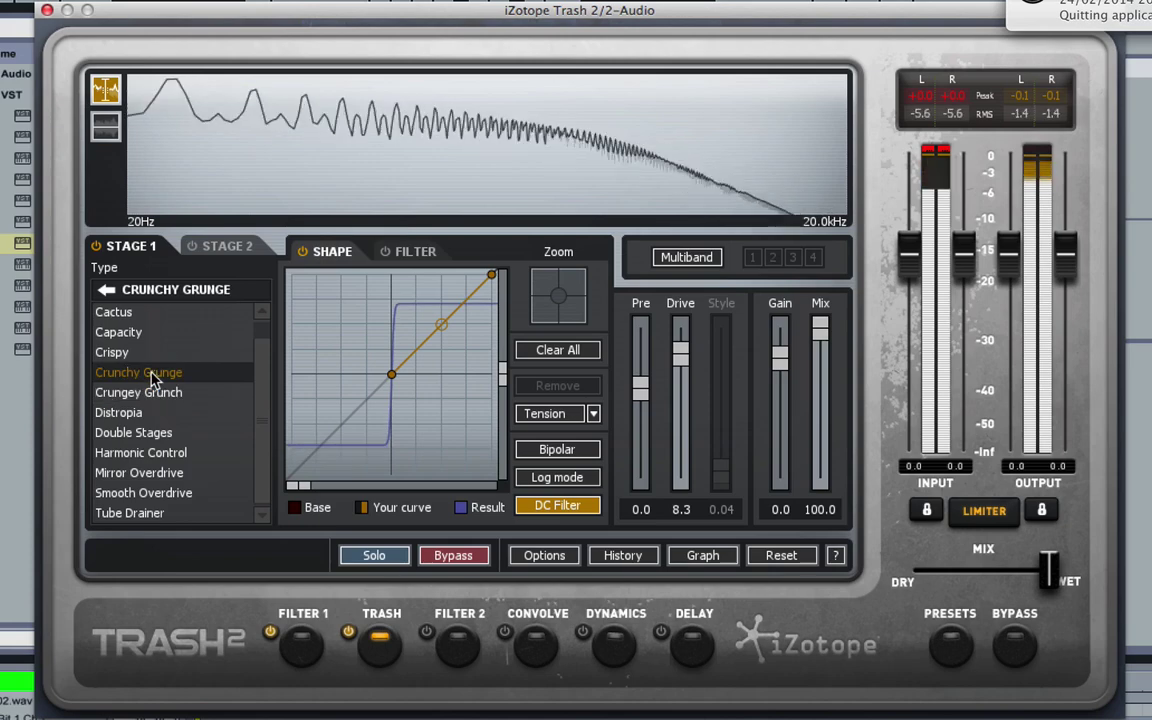
pyautogui.click(120, 332)
# Return to the Distort category and audition Clip Control, Crunchy Taco, Dense, Elastic Trash, Fry, Rubber Hammer and Sandpaper.
pyautogui.click(106, 289)
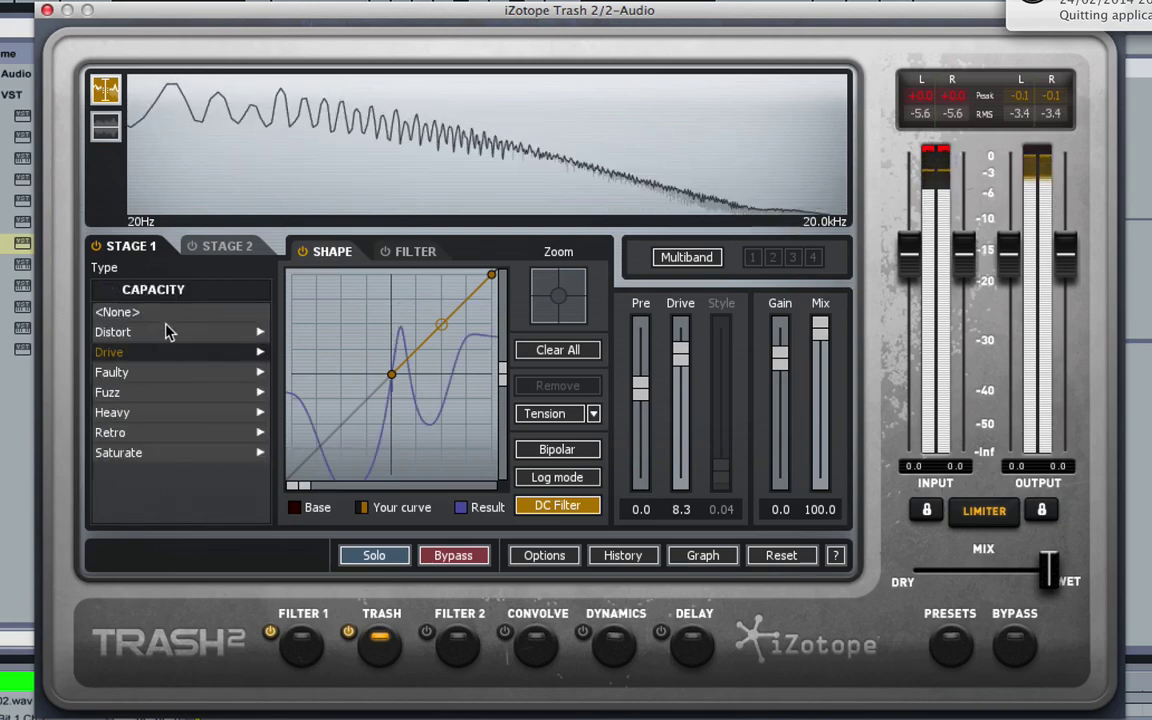
pyautogui.click(168, 332)
pyautogui.click(166, 332)
pyautogui.click(158, 372)
pyautogui.click(165, 395)
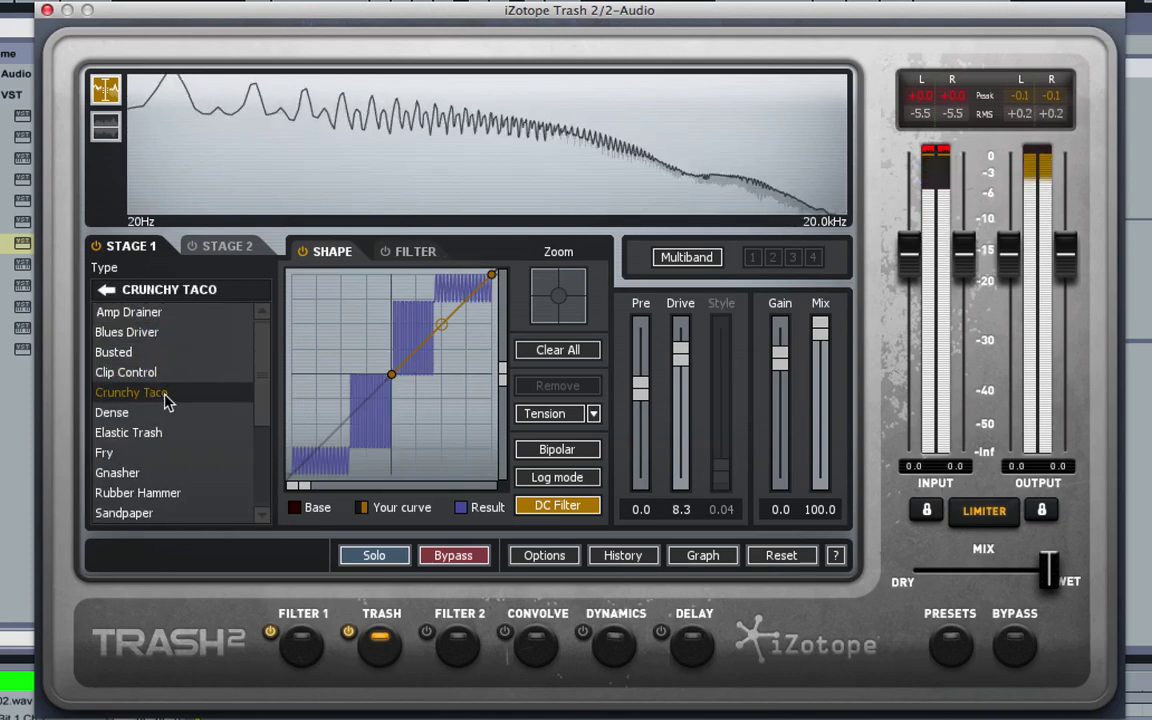
pyautogui.click(160, 413)
pyautogui.click(170, 436)
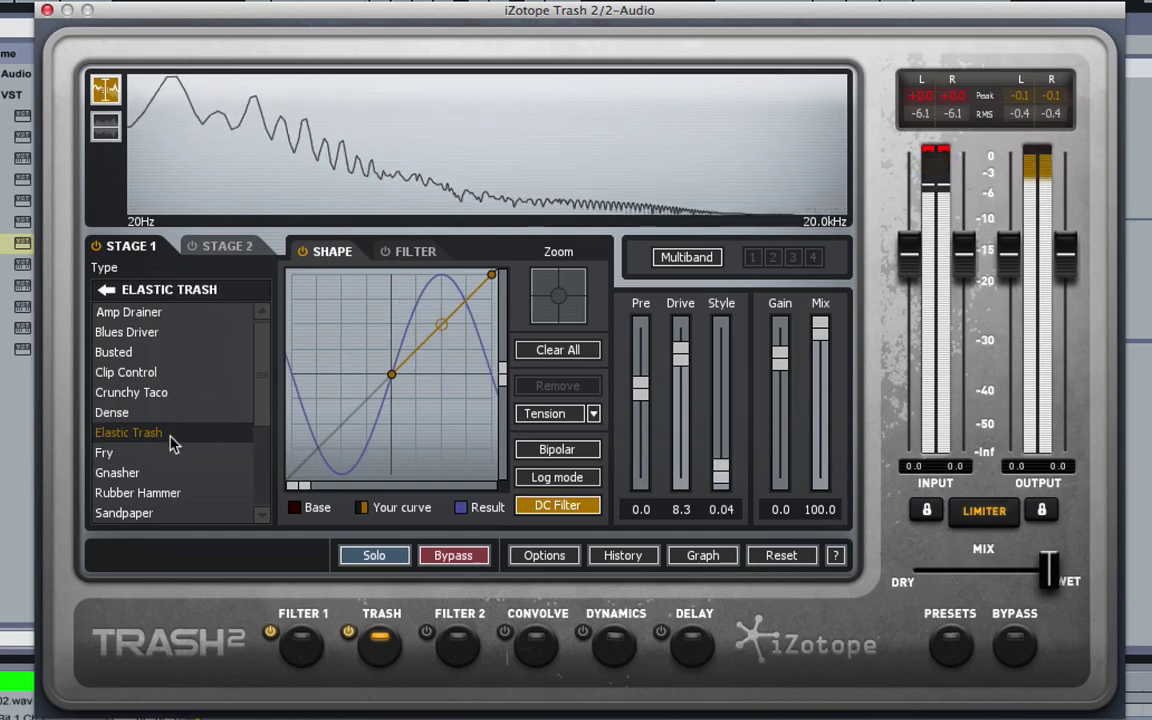
pyautogui.click(168, 452)
pyautogui.click(172, 494)
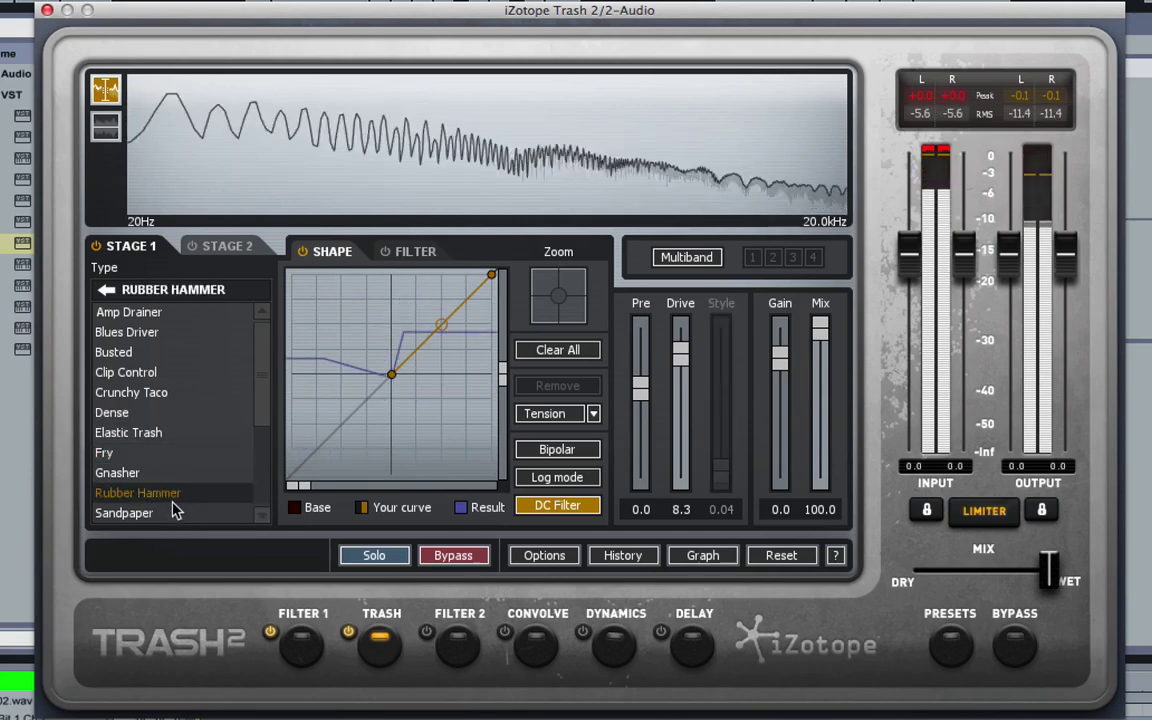
pyautogui.click(170, 512)
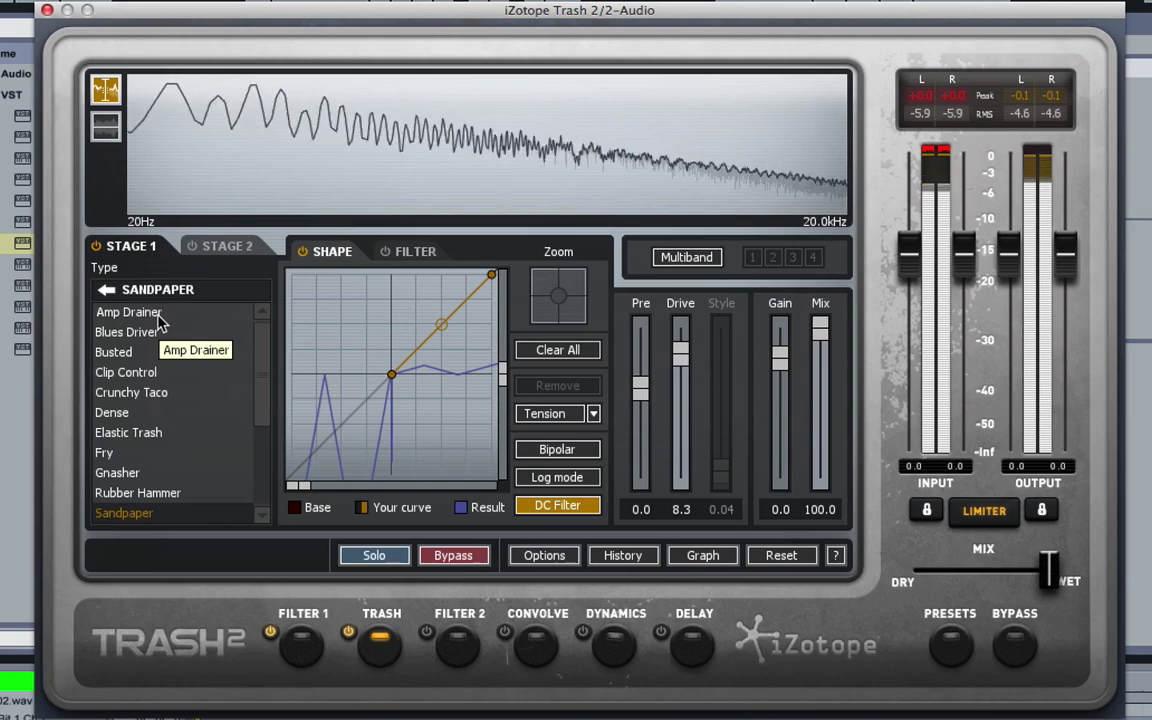
# Compare Crunchy Taco and Elastic Trash once more, and switch the Stage 1 type to Busted.
pyautogui.click(183, 393)
pyautogui.click(186, 433)
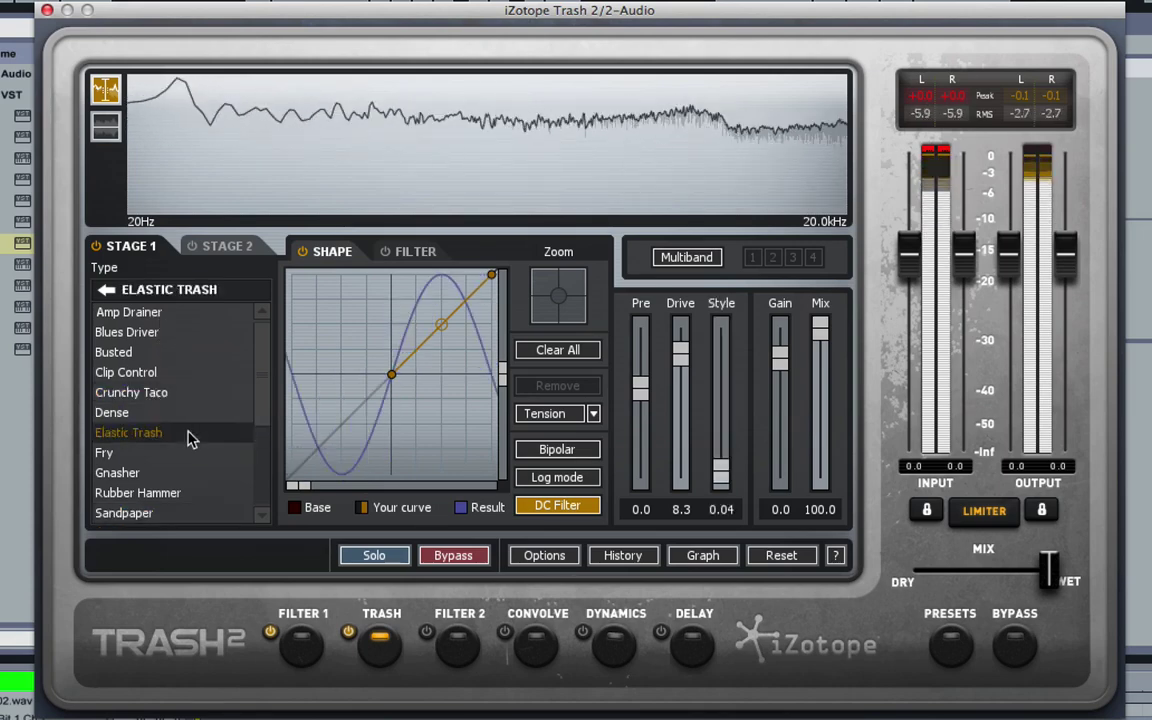
pyautogui.click(180, 351)
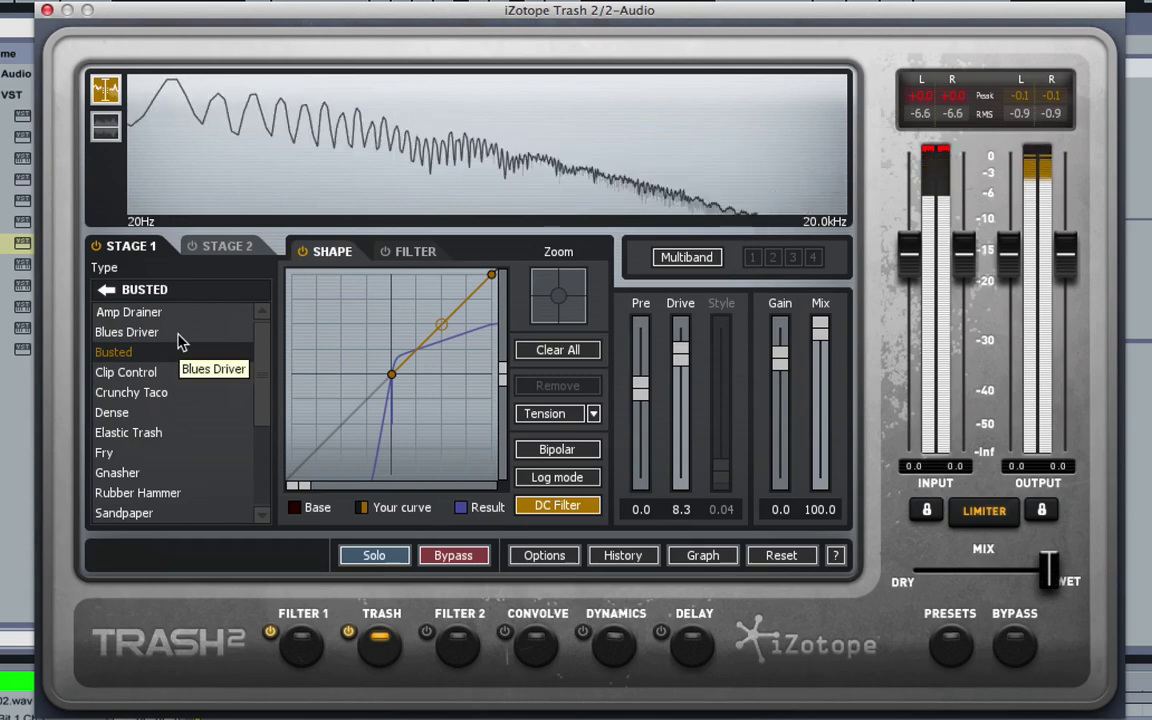
# Audition Amp Drainer in Stage 1, followed by Plateau from the Retro category.
pyautogui.click(166, 312)
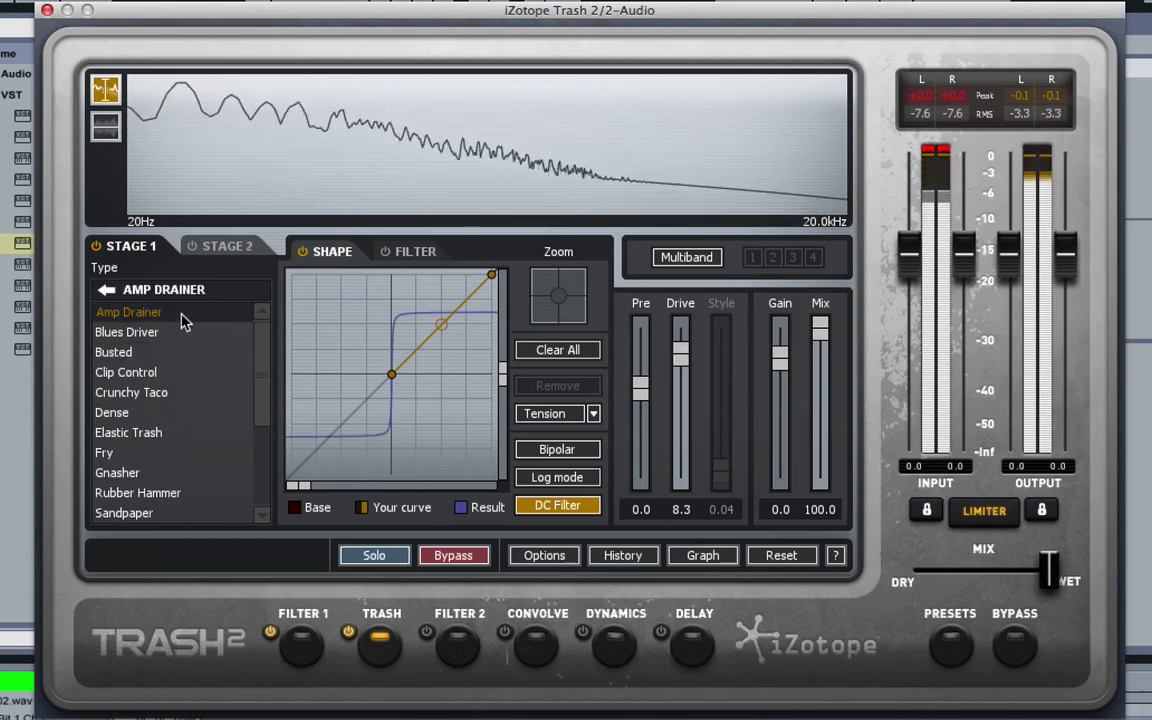
pyautogui.click(106, 289)
pyautogui.click(228, 438)
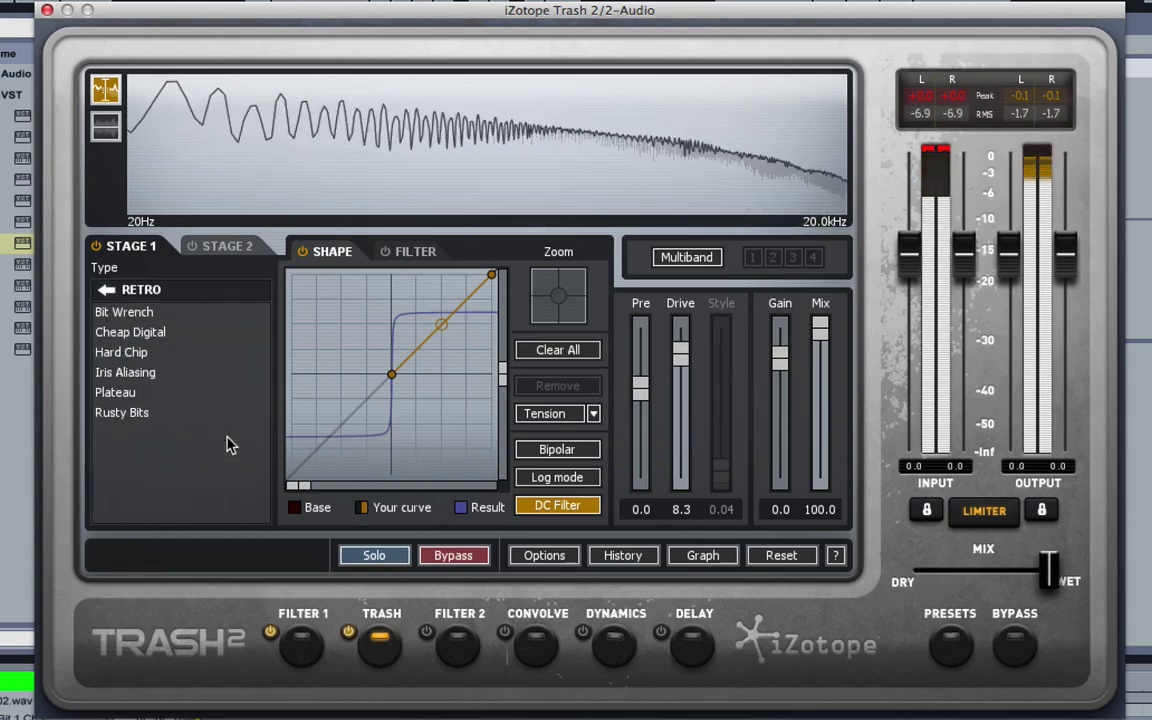
pyautogui.click(170, 393)
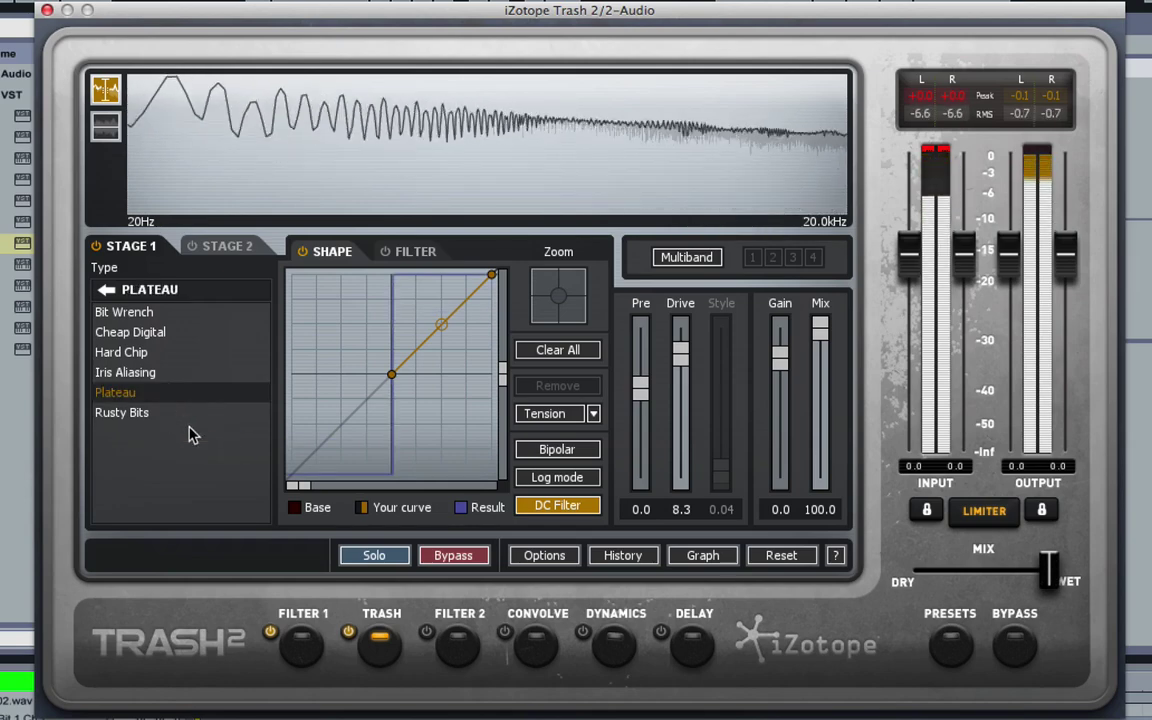
# Audition Tape Saturation, Push Pull and Mild Excitement from the Saturate category in Stage 1, and settle on Little Popper.
pyautogui.click(106, 289)
pyautogui.click(148, 456)
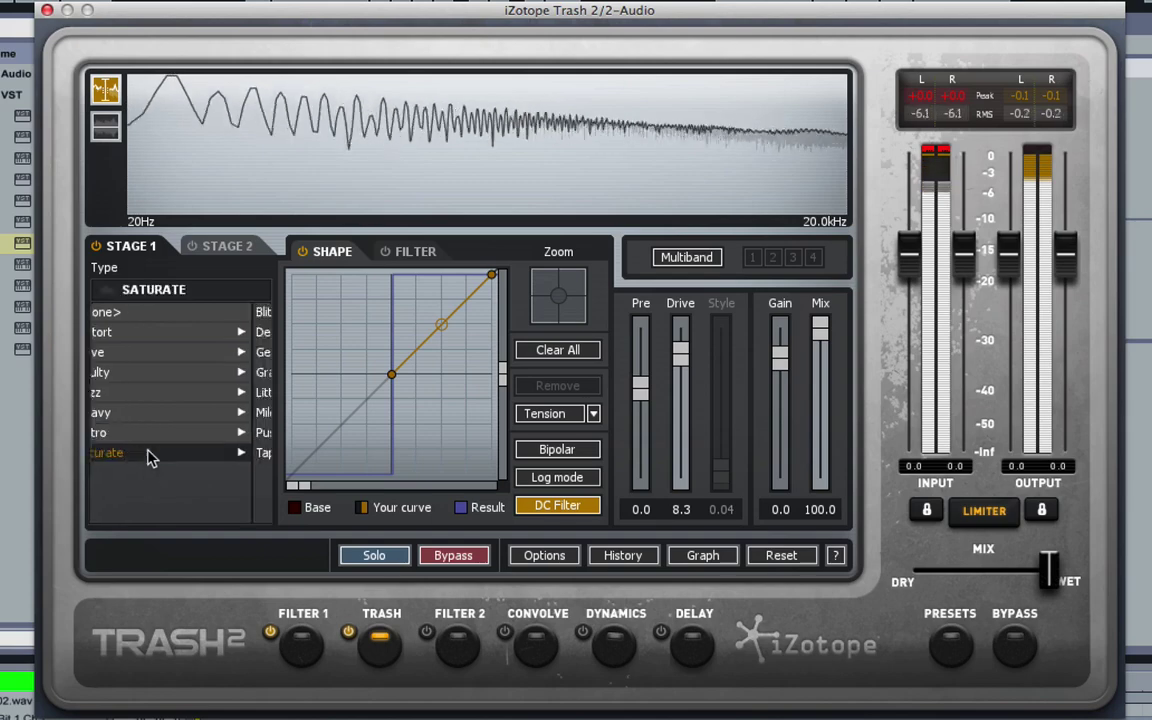
pyautogui.click(152, 454)
pyautogui.click(152, 432)
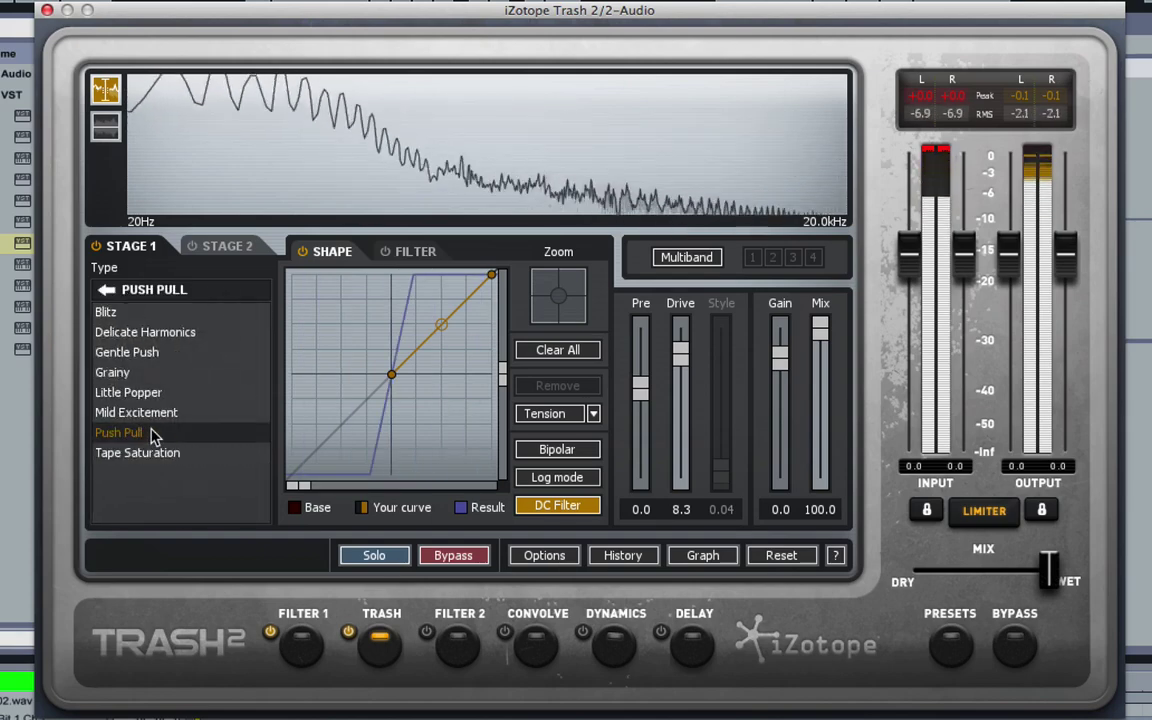
pyautogui.click(158, 415)
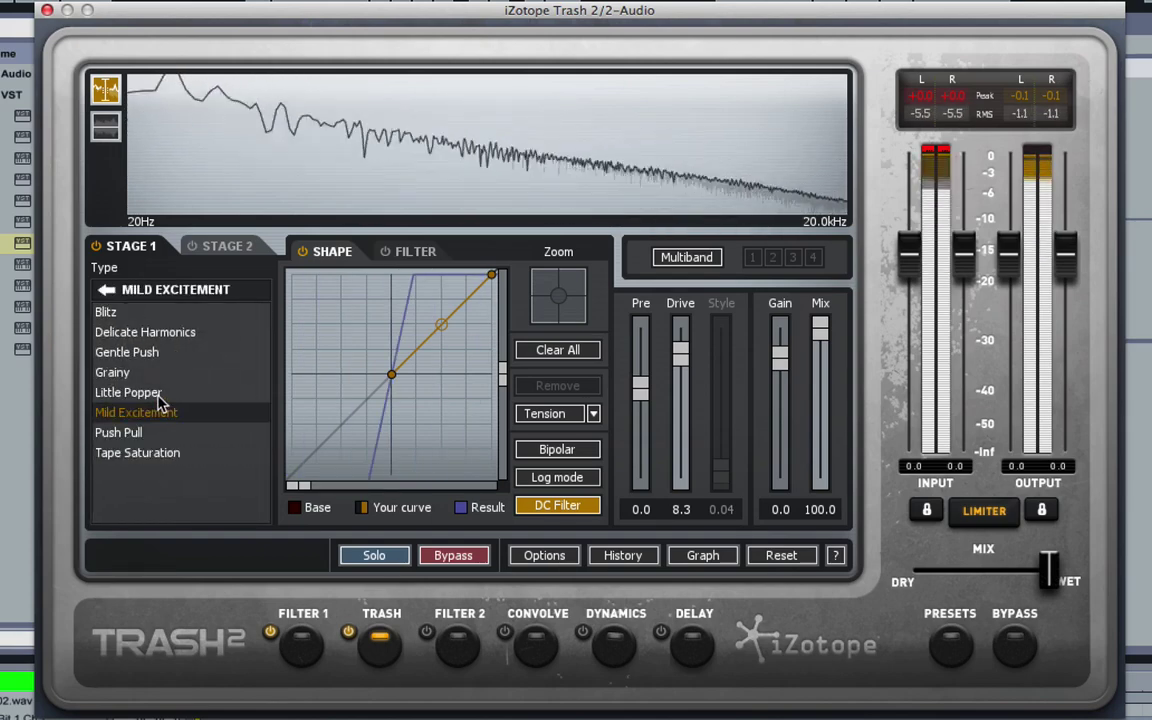
pyautogui.click(158, 396)
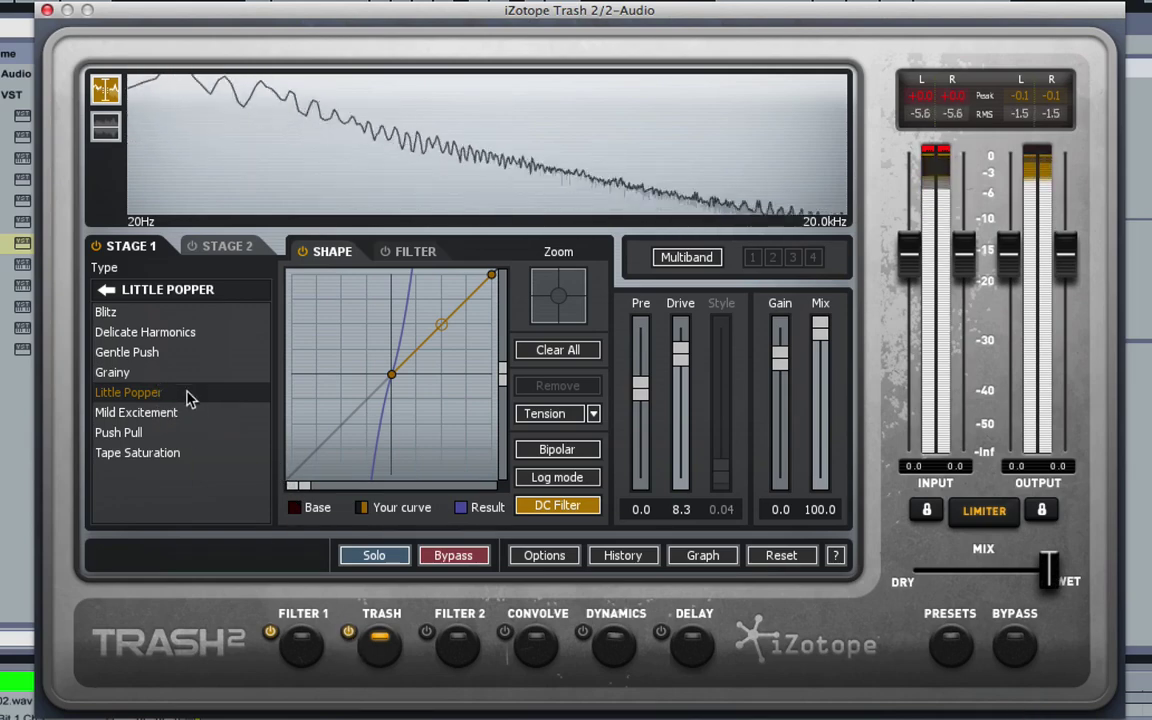
# Compare the Little Popper distortion with the dry sound by bypassing the Trash module and re-enabling it.
pyautogui.click(466, 564)
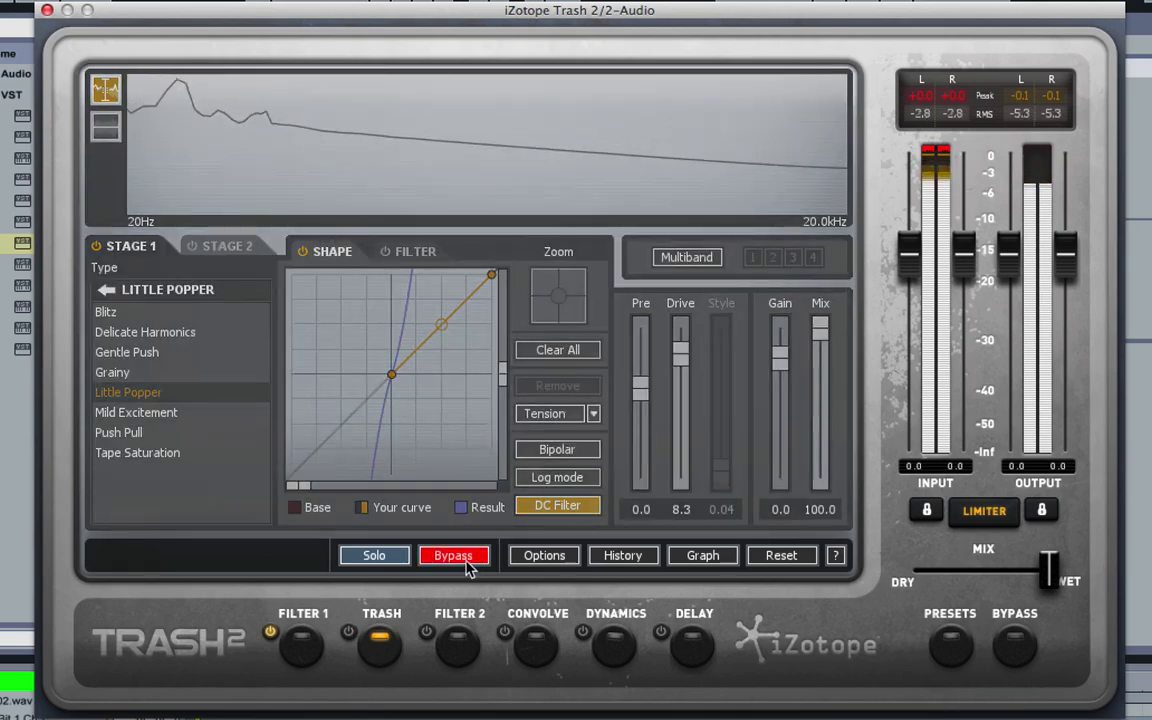
pyautogui.click(466, 564)
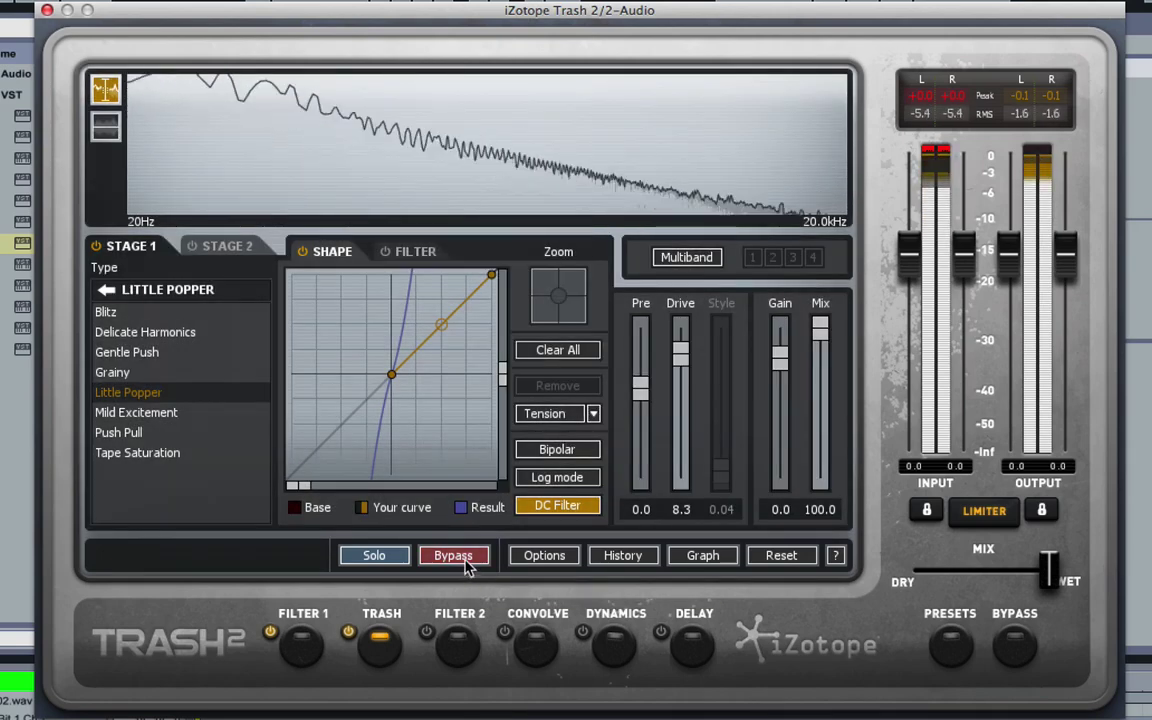
pyautogui.click(466, 564)
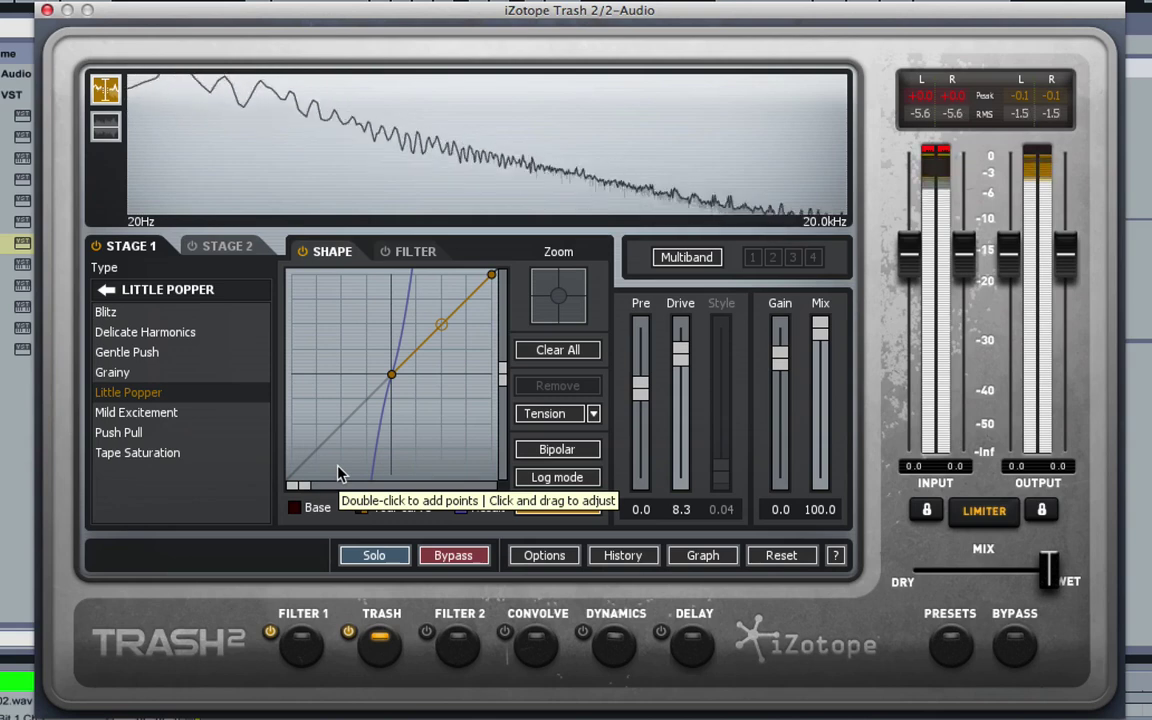
# Lower the Stage 1 Drive to 7.6 and compare the result against the bypassed Trash module.
pyautogui.moveTo(682, 343)
pyautogui.mouseDown()
pyautogui.moveTo(683, 322)
pyautogui.moveTo(681, 432)
pyautogui.moveTo(679, 300)
pyautogui.moveTo(681, 391)
pyautogui.moveTo(681, 363)
pyautogui.mouseUp()
pyautogui.click(449, 556)
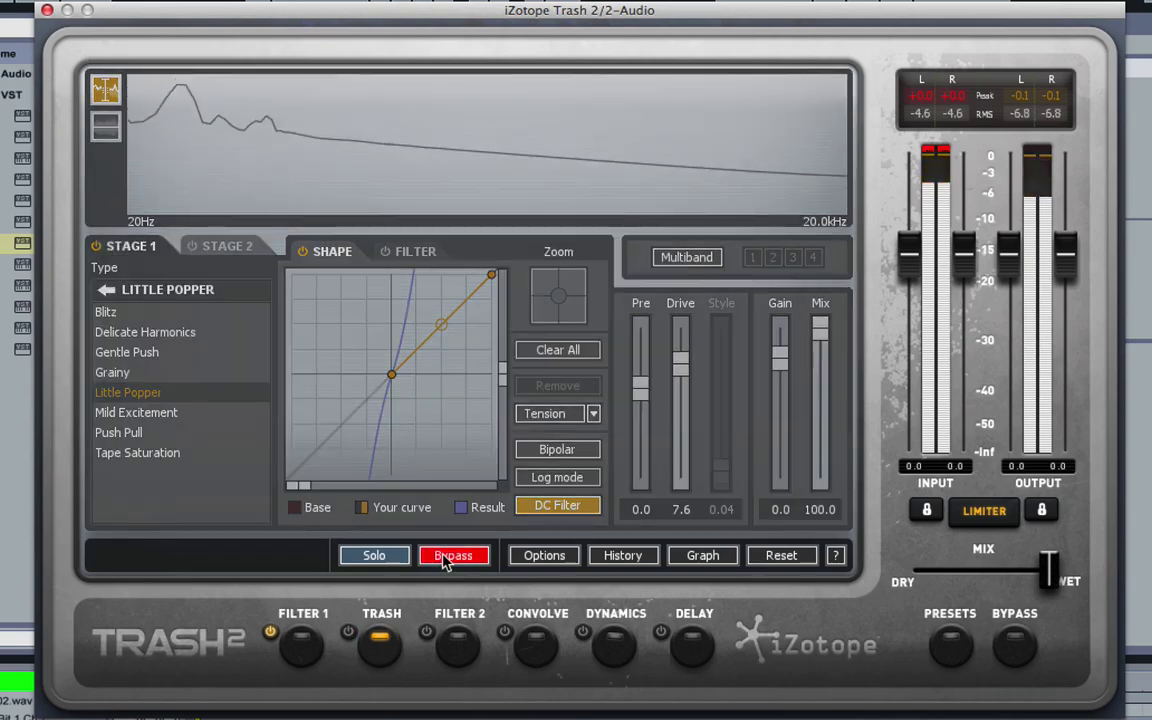
pyautogui.click(447, 560)
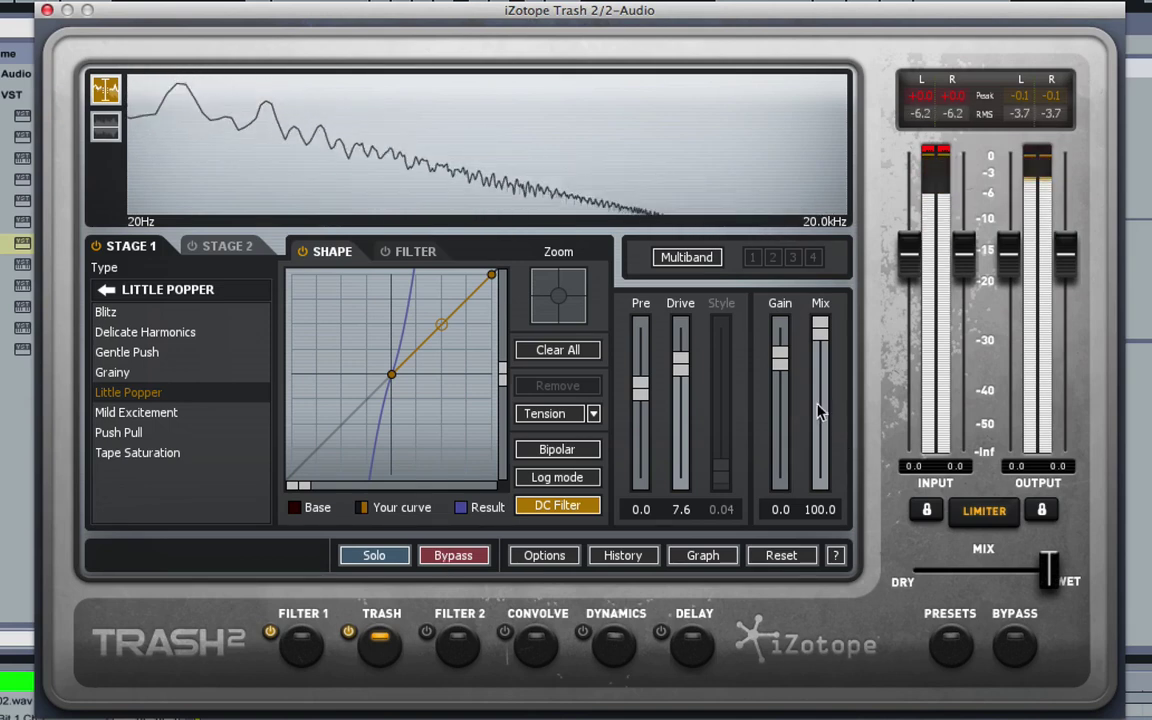
# Lower the Stage 1 Mix to 91.8, sweep it down to 0.0 and bring it back to 91.8.
pyautogui.moveTo(820, 328)
pyautogui.mouseDown()
pyautogui.moveTo(820, 478)
pyautogui.moveTo(836, 370)
pyautogui.moveTo(830, 316)
pyautogui.moveTo(822, 355)
pyautogui.moveTo(825, 344)
pyautogui.mouseUp()
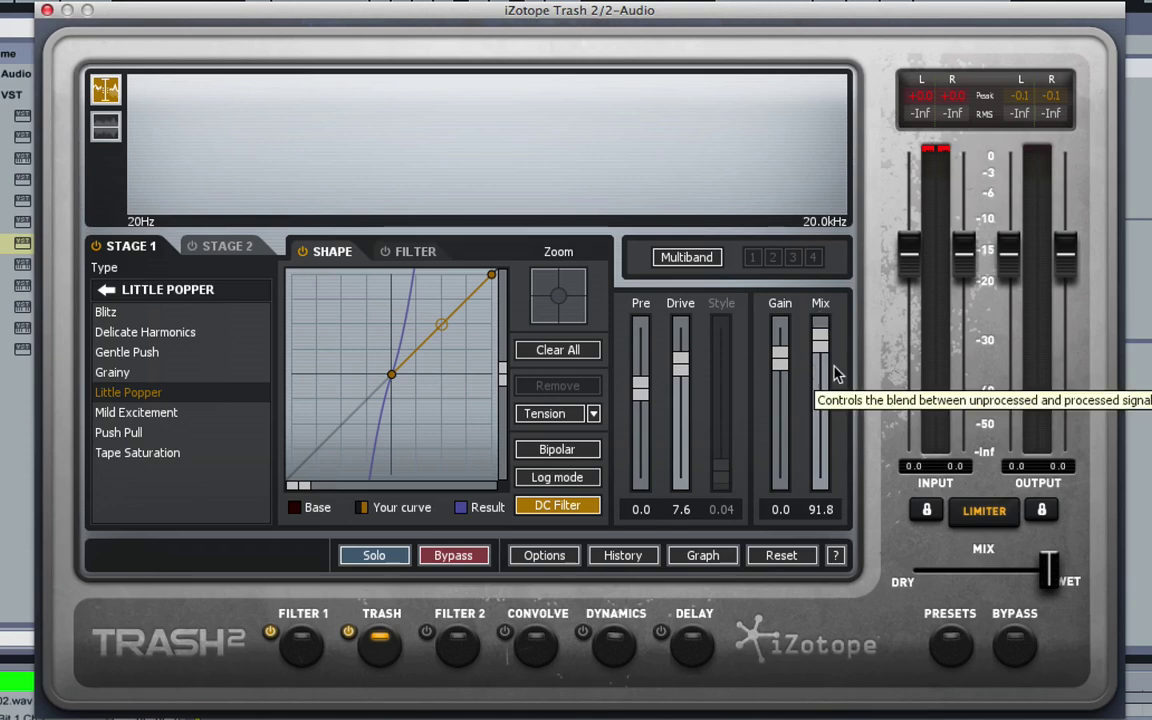
pyautogui.moveTo(828, 458); pyautogui.dragTo(825, 583)
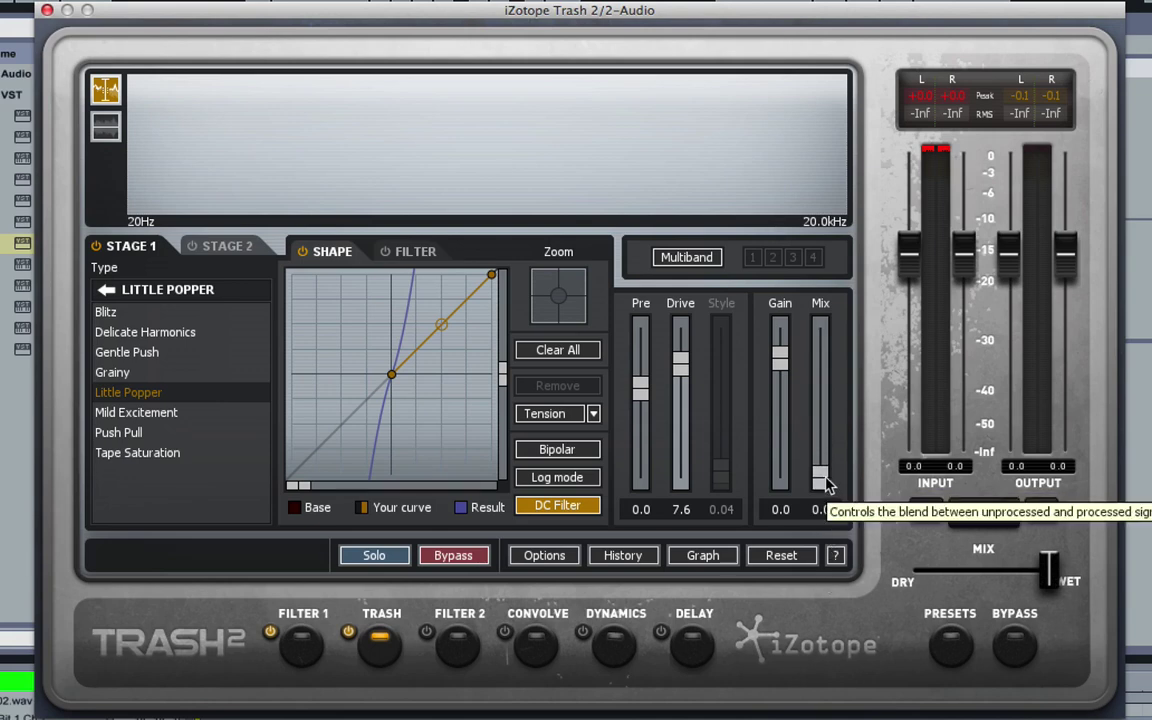
pyautogui.moveTo(828, 481); pyautogui.dragTo(820, 347)
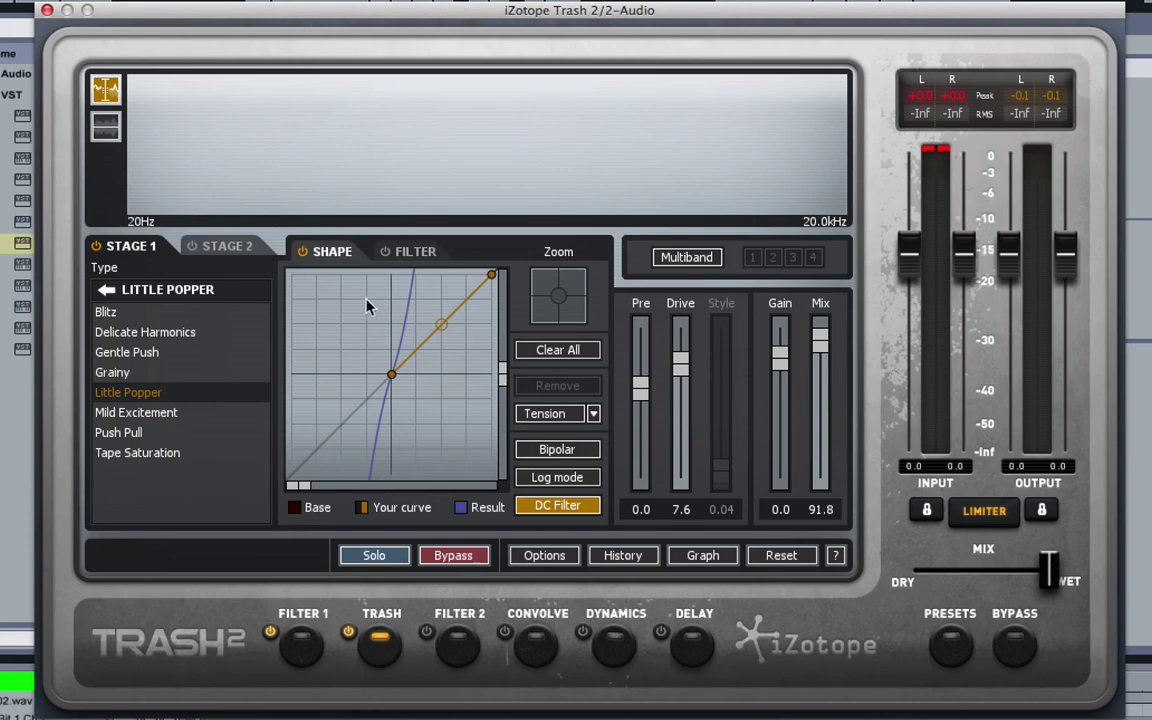
# Enable Stage 2 of the Trash module and start playback.
pyautogui.click(231, 252)
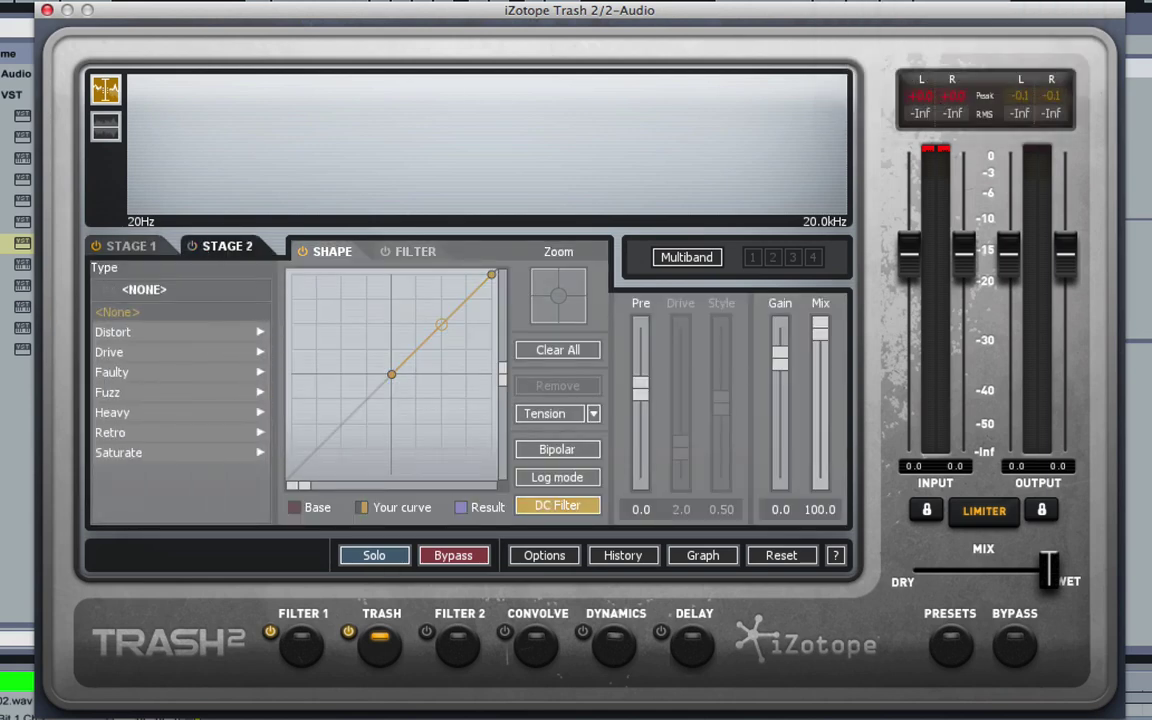
pyautogui.click(191, 247)
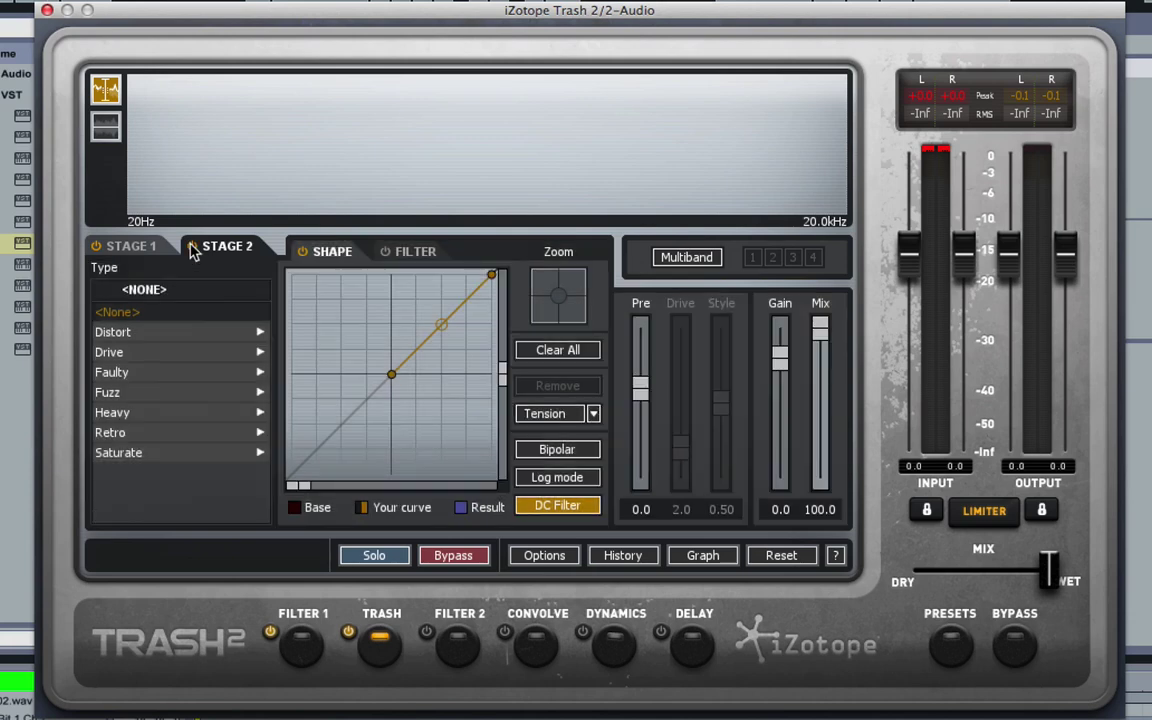
pyautogui.press('space')
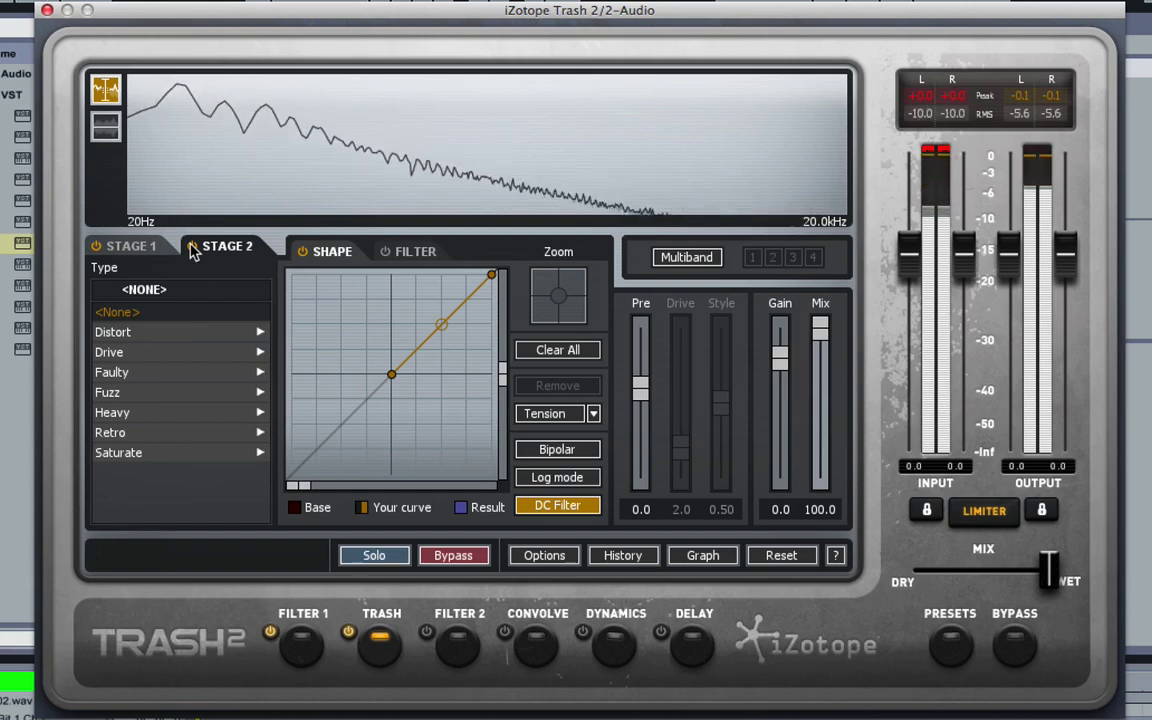
# Audition Saturate types in Stage 2: Push Pull, Mild Excitement, Little Popper, Grainy, Gentle Push and Blitz, ending on Tape Saturation.
pyautogui.click(176, 453)
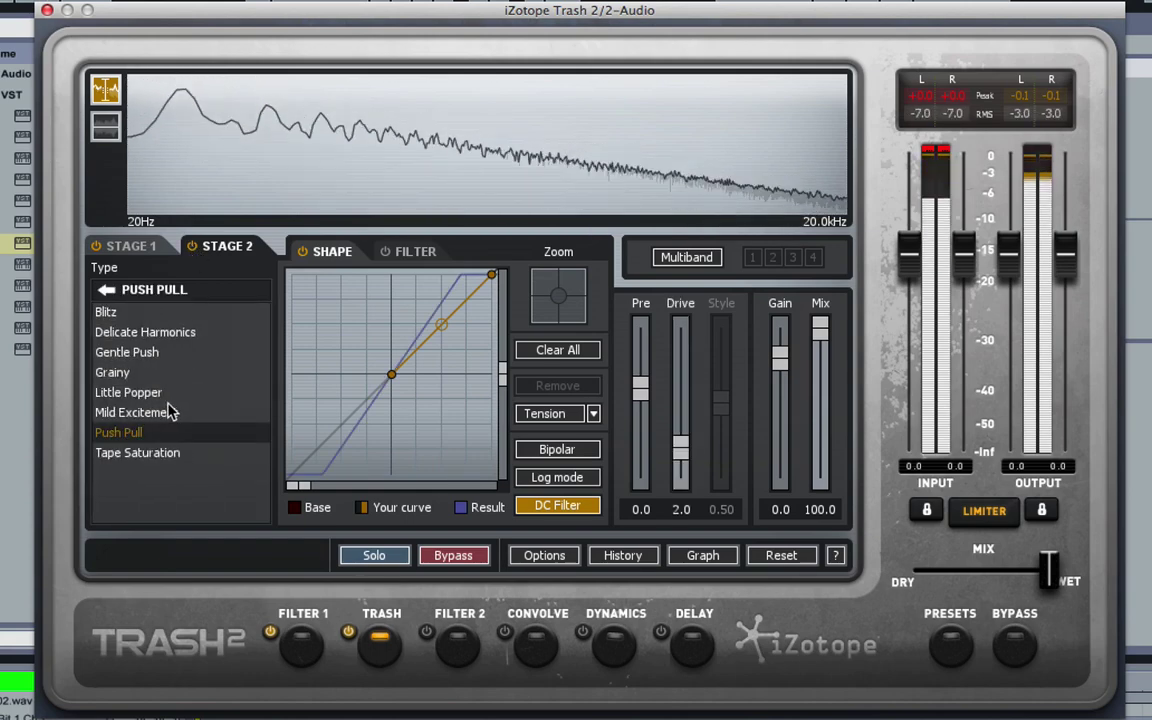
pyautogui.click(162, 412)
pyautogui.click(164, 392)
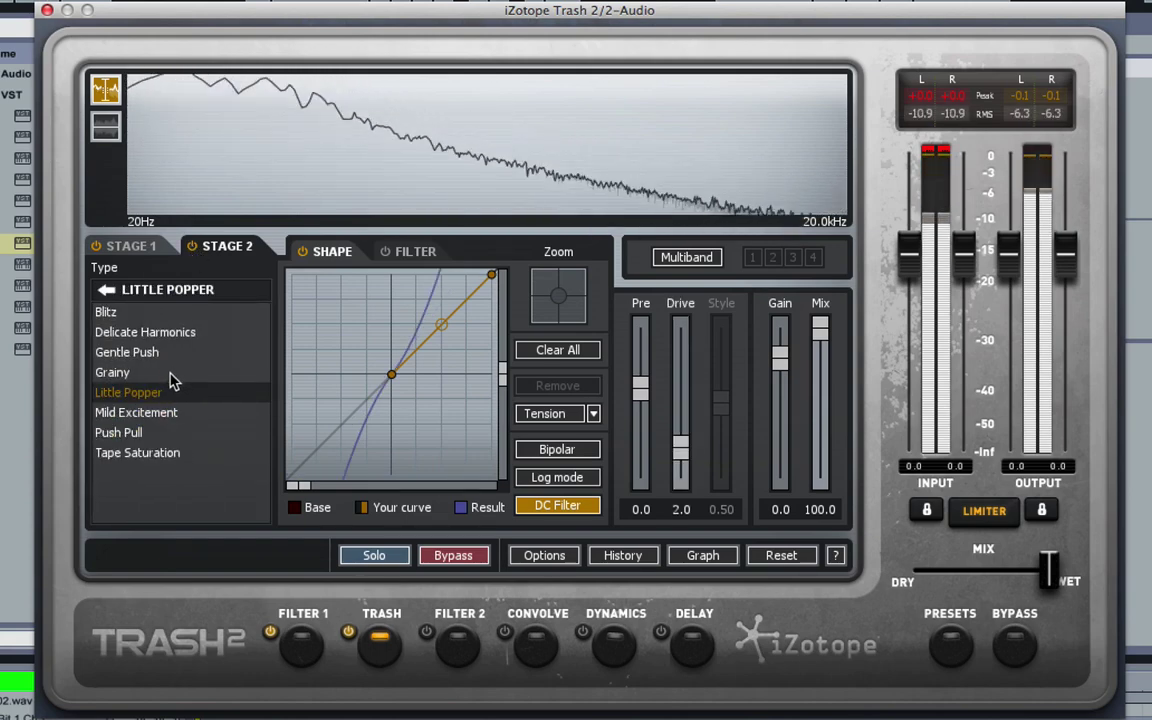
pyautogui.click(165, 372)
pyautogui.click(160, 351)
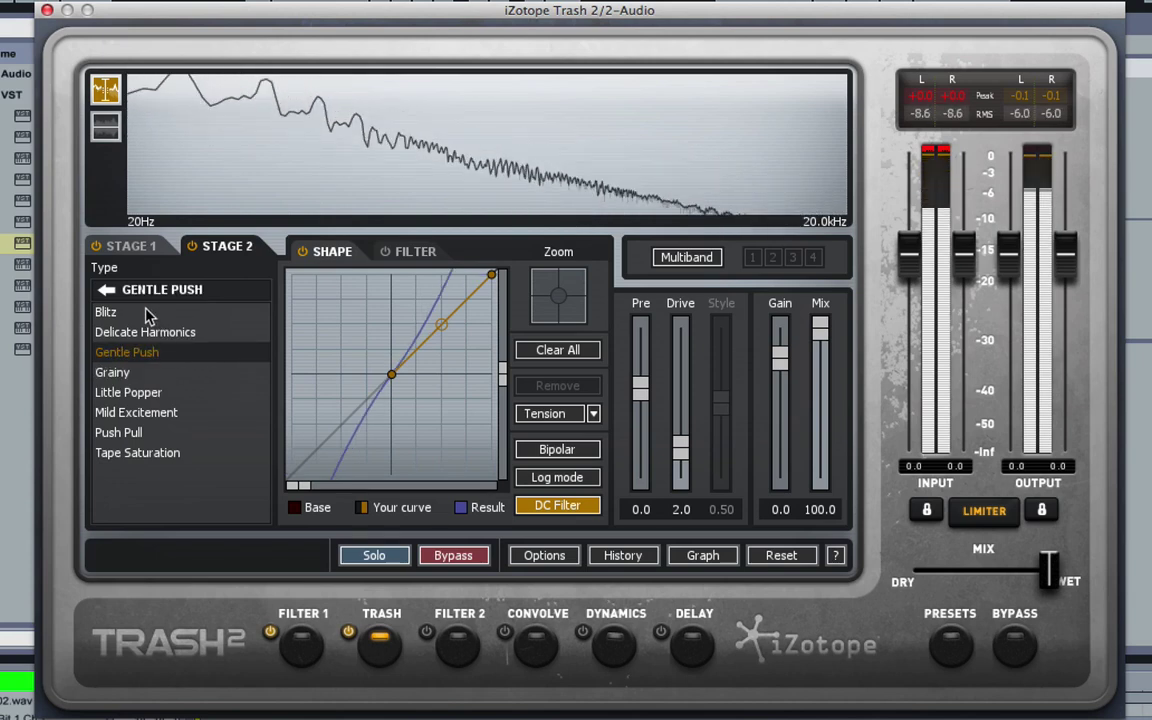
pyautogui.click(140, 311)
pyautogui.click(170, 452)
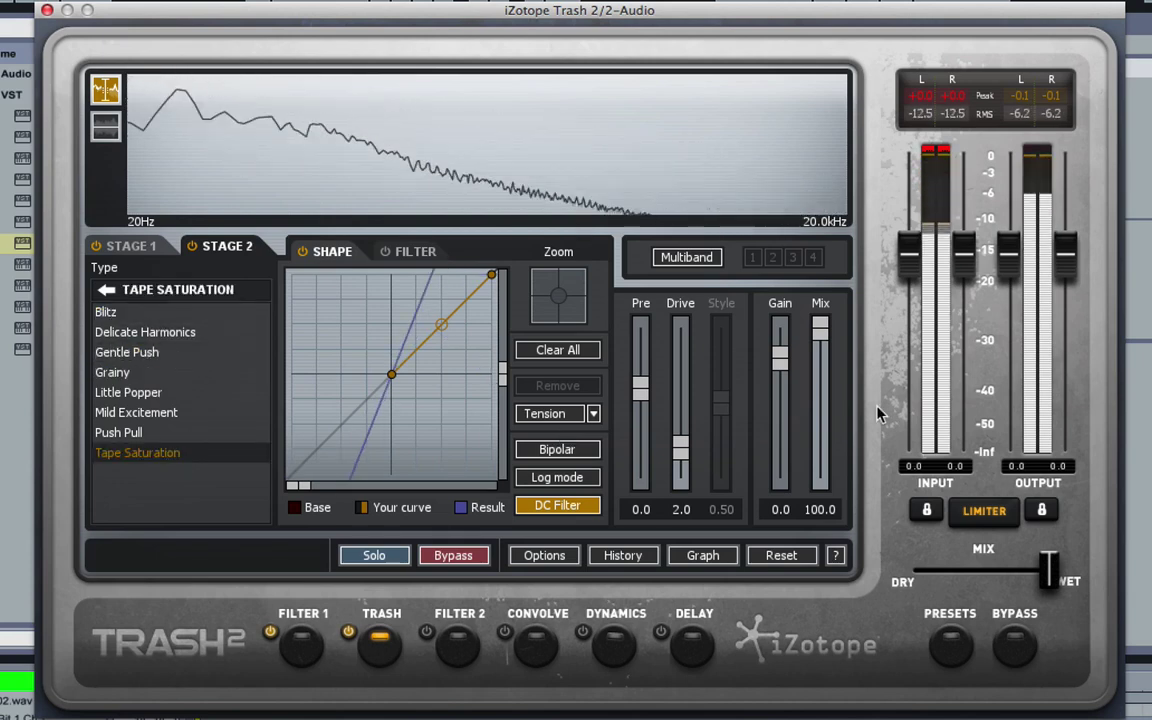
# Try the Stage 2 Mix at 0.0, 54.5 and 32.8, compare with the module bypassed, and set the Mix to 78.4.
pyautogui.moveTo(820, 327); pyautogui.dragTo(812, 538)
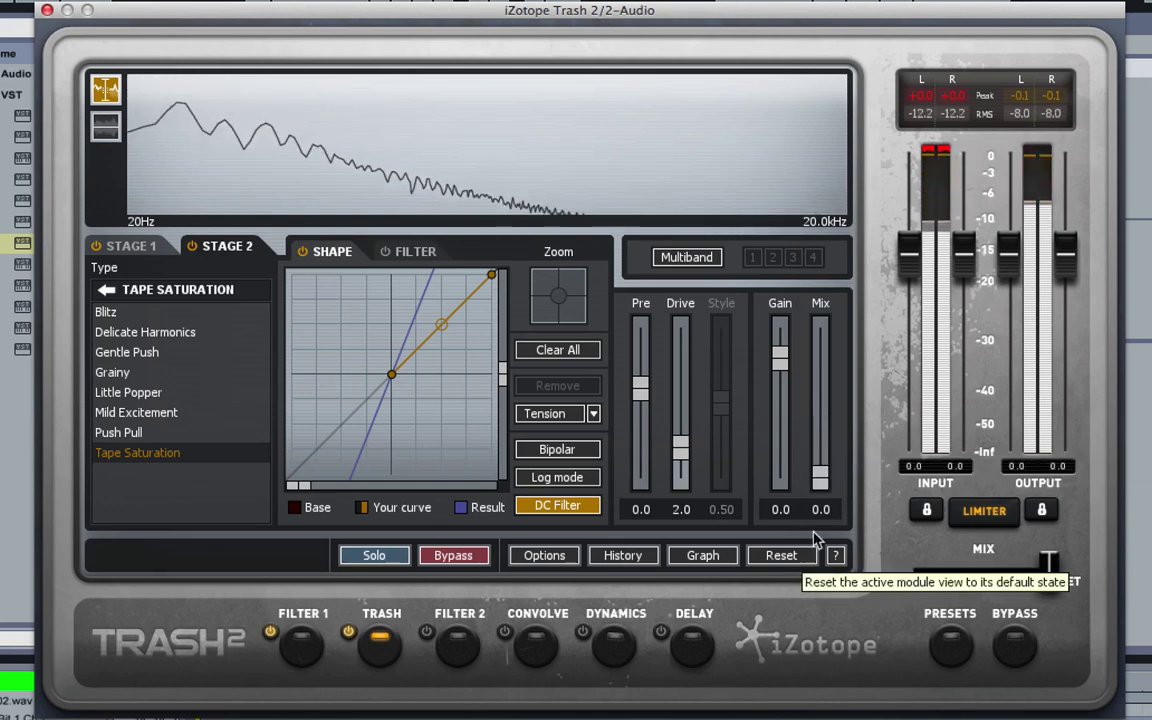
pyautogui.moveTo(820, 478); pyautogui.dragTo(825, 402)
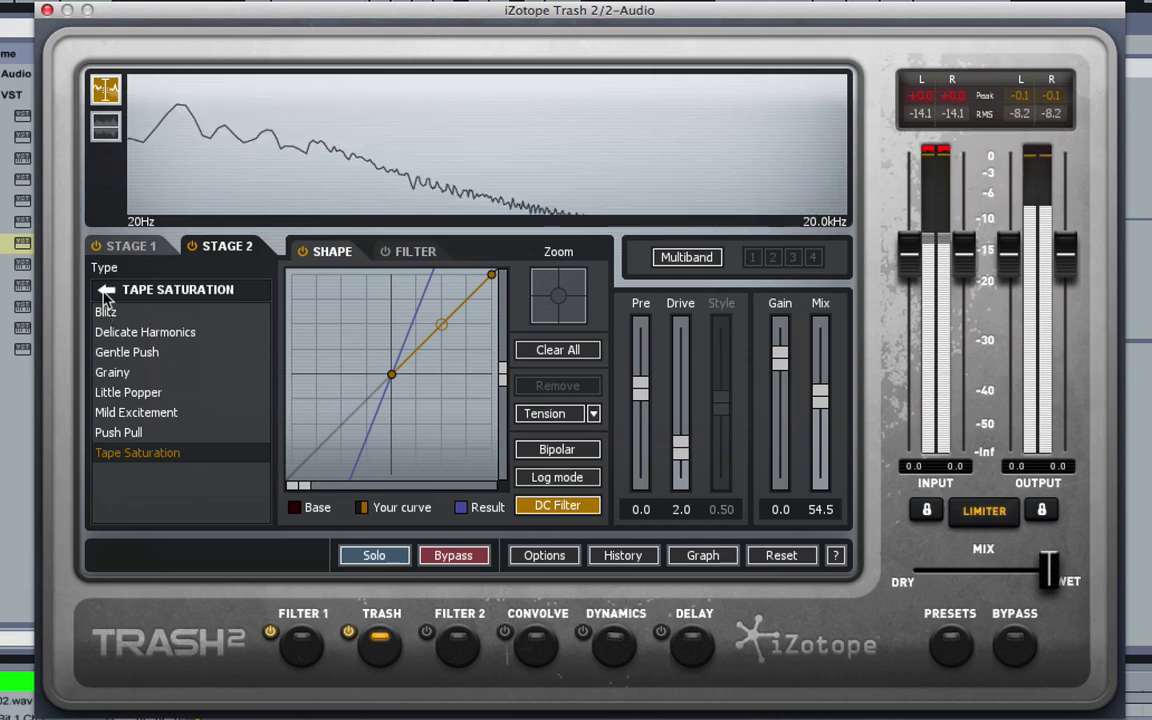
pyautogui.moveTo(820, 400); pyautogui.dragTo(820, 434)
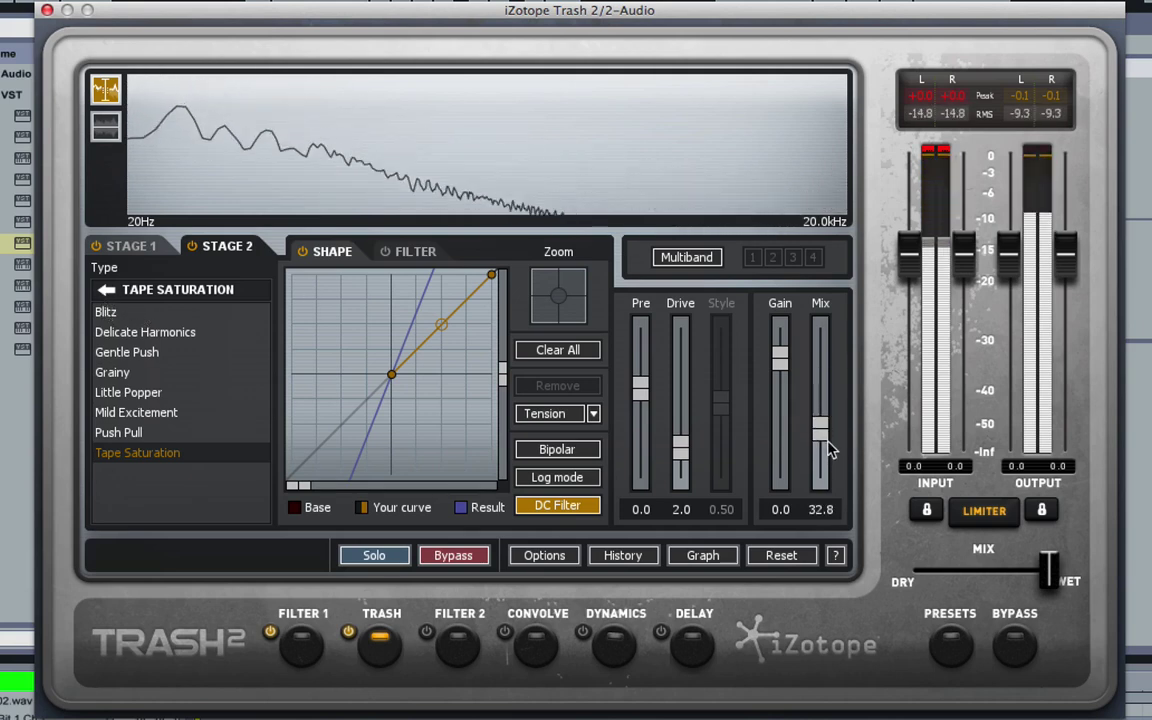
pyautogui.click(440, 559)
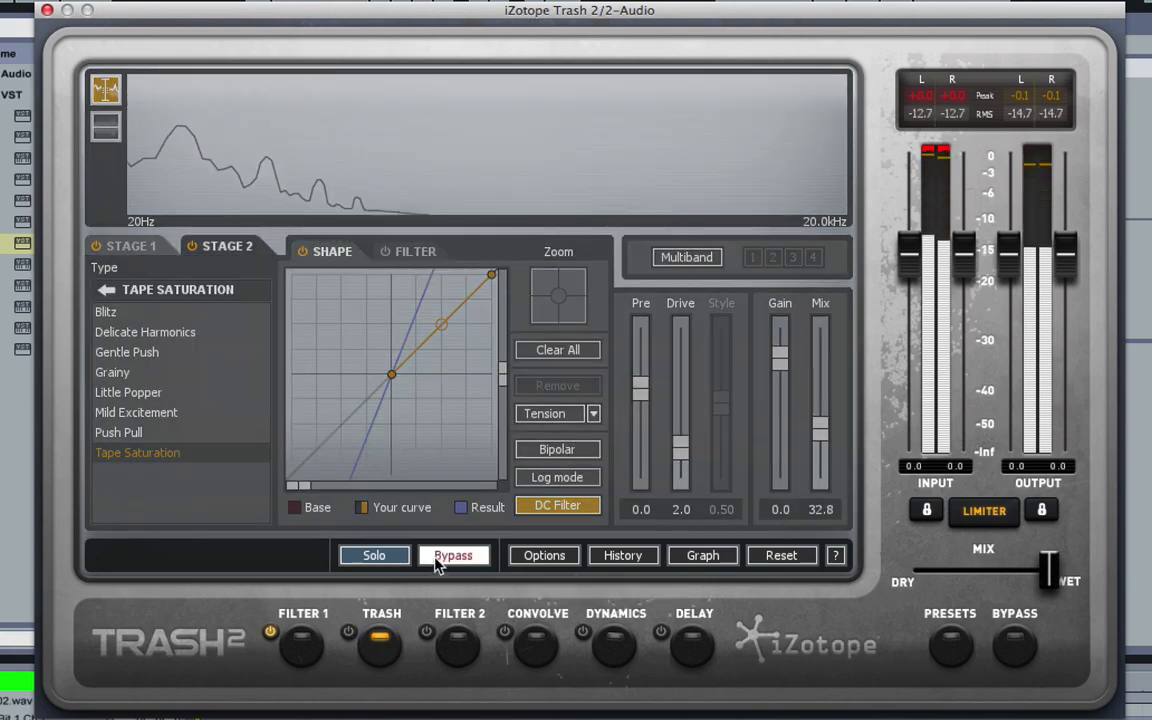
pyautogui.click(437, 558)
pyautogui.moveTo(822, 432); pyautogui.dragTo(822, 372)
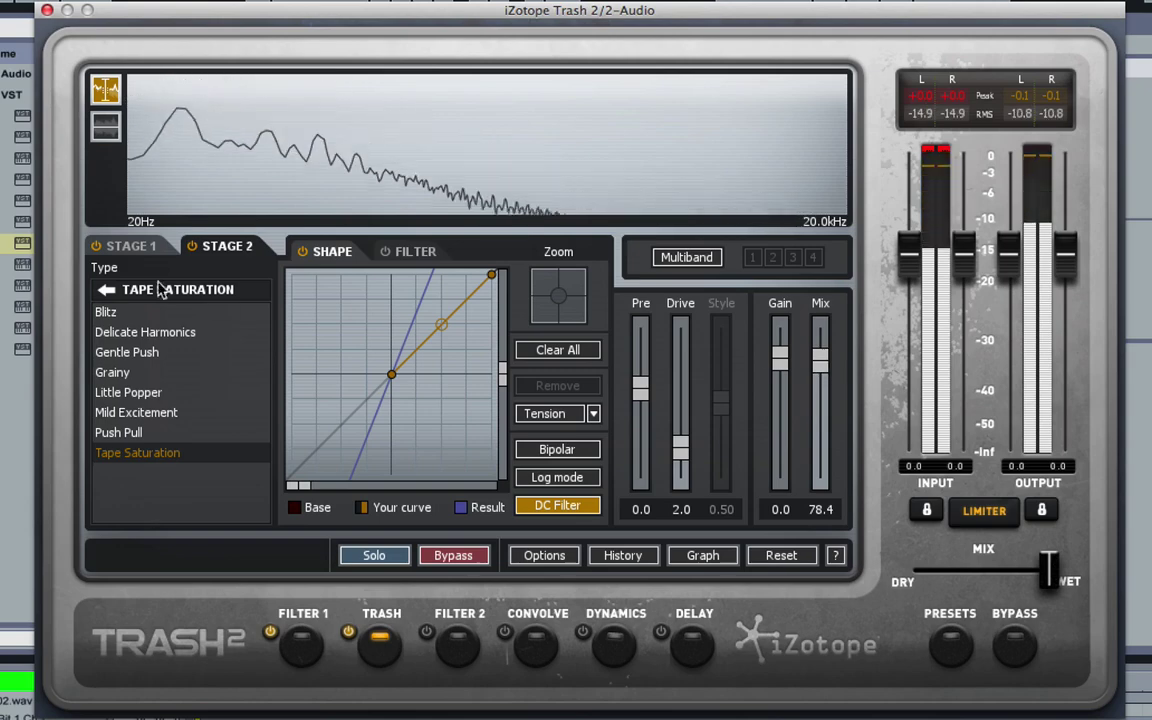
# Switch Stage 2 to the Distort category and audition Busted, Elastic Trash, Crunchy Taco and Dense.
pyautogui.click(106, 289)
pyautogui.click(161, 340)
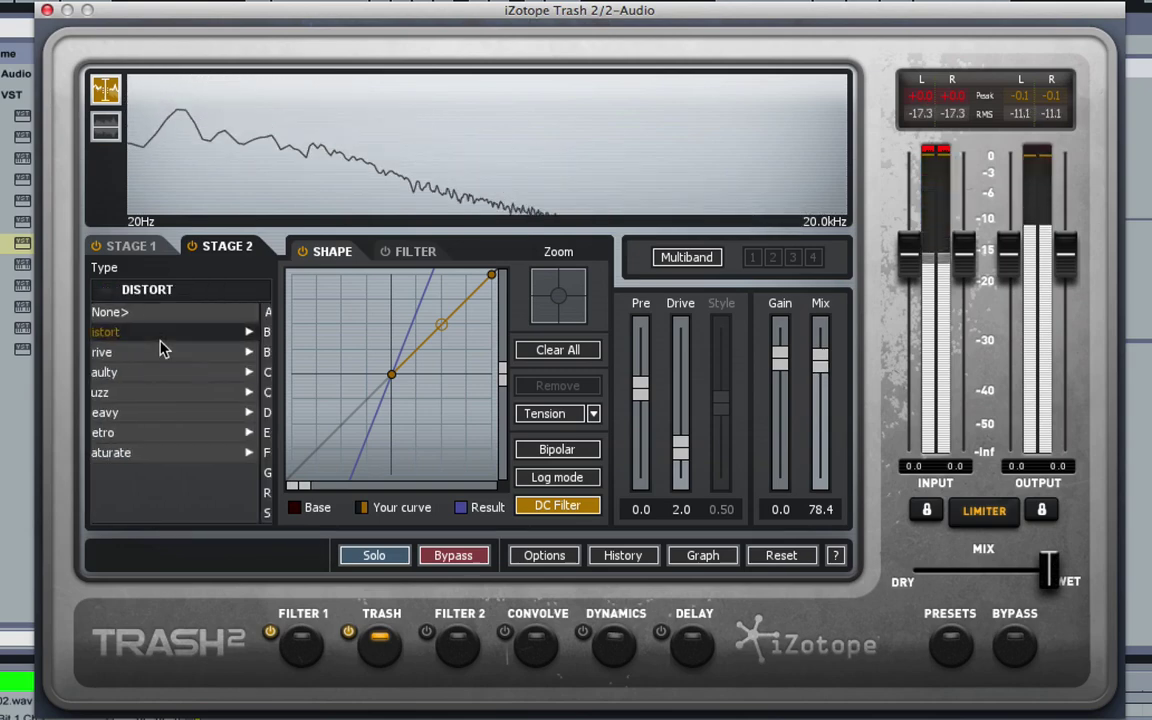
pyautogui.click(164, 355)
pyautogui.click(171, 438)
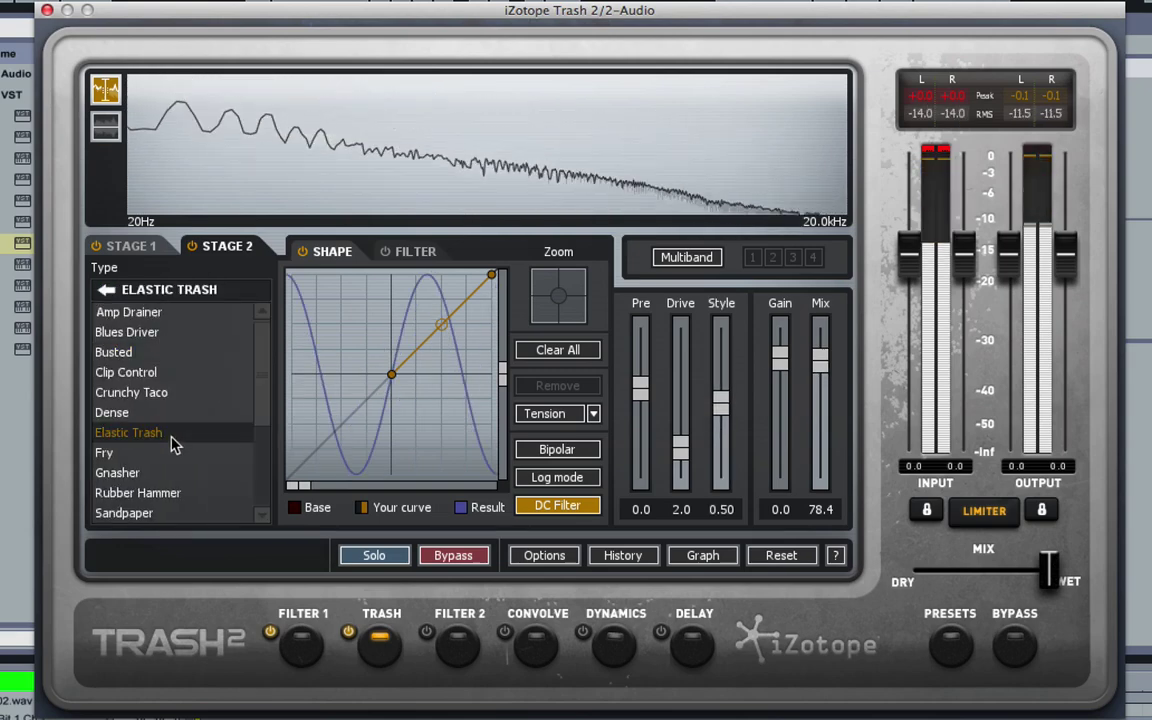
pyautogui.click(172, 396)
pyautogui.click(176, 416)
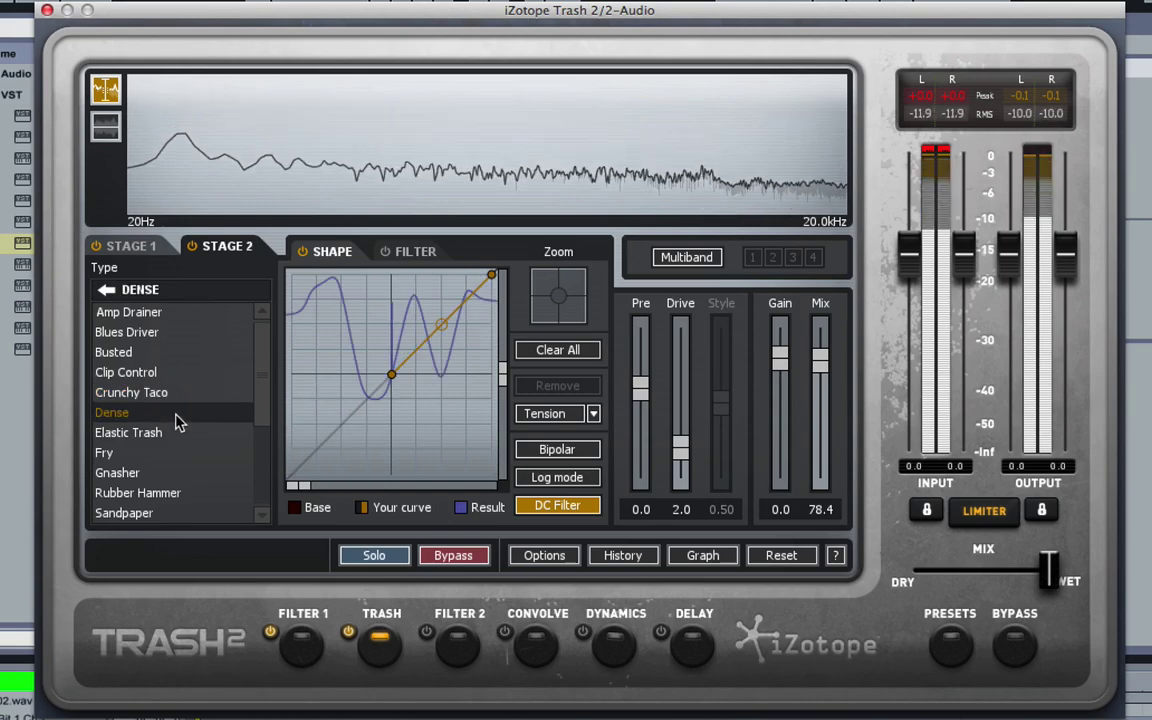
# Audition Busted, Sandpaper, Rubber Hammer, Gnasher, Fry and Elastic Trash in Stage 2, and return to Dense.
pyautogui.click(168, 353)
pyautogui.click(158, 515)
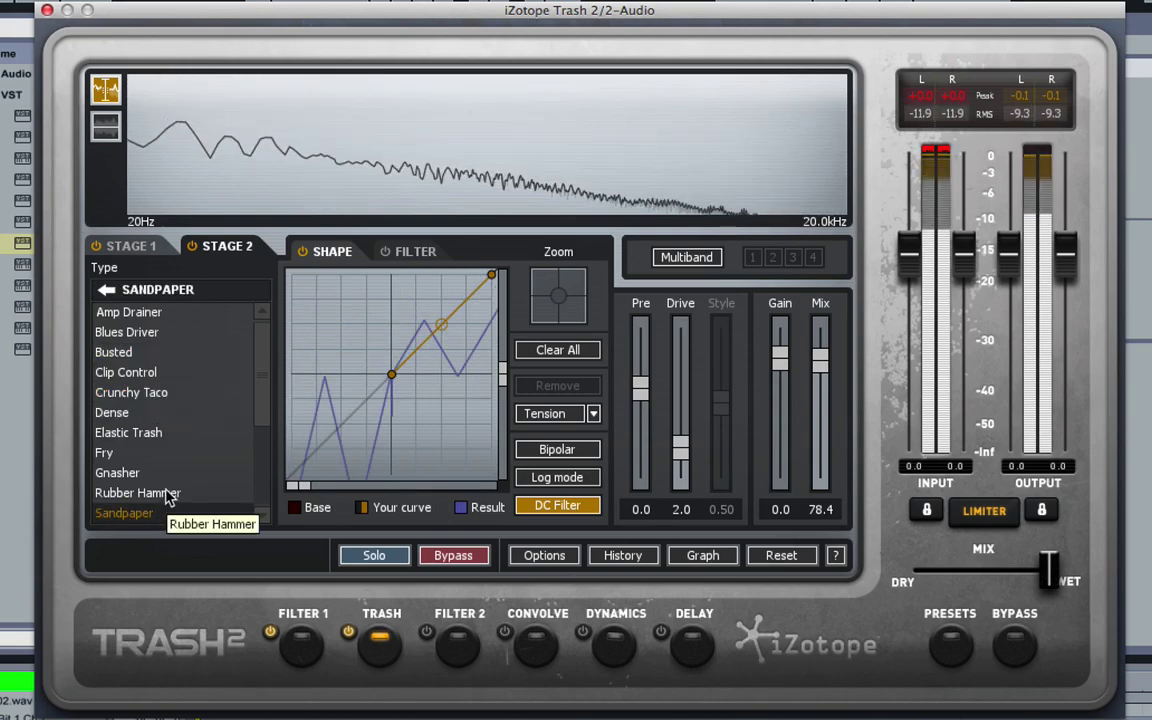
pyautogui.click(168, 496)
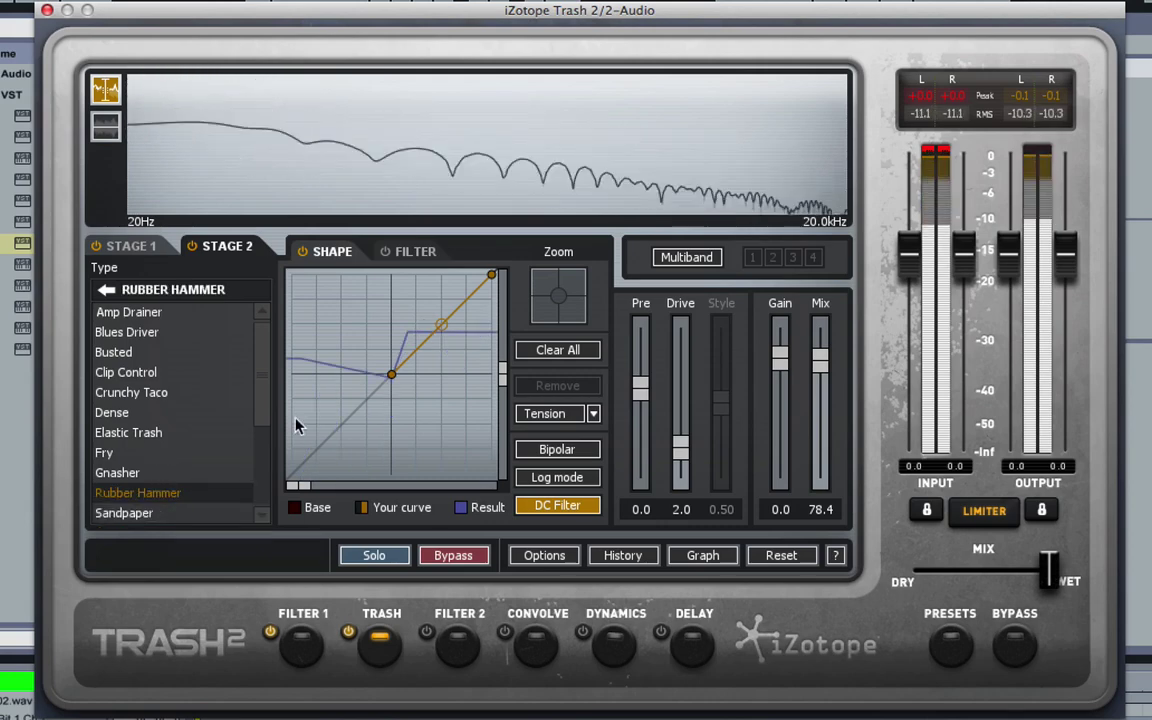
pyautogui.click(177, 471)
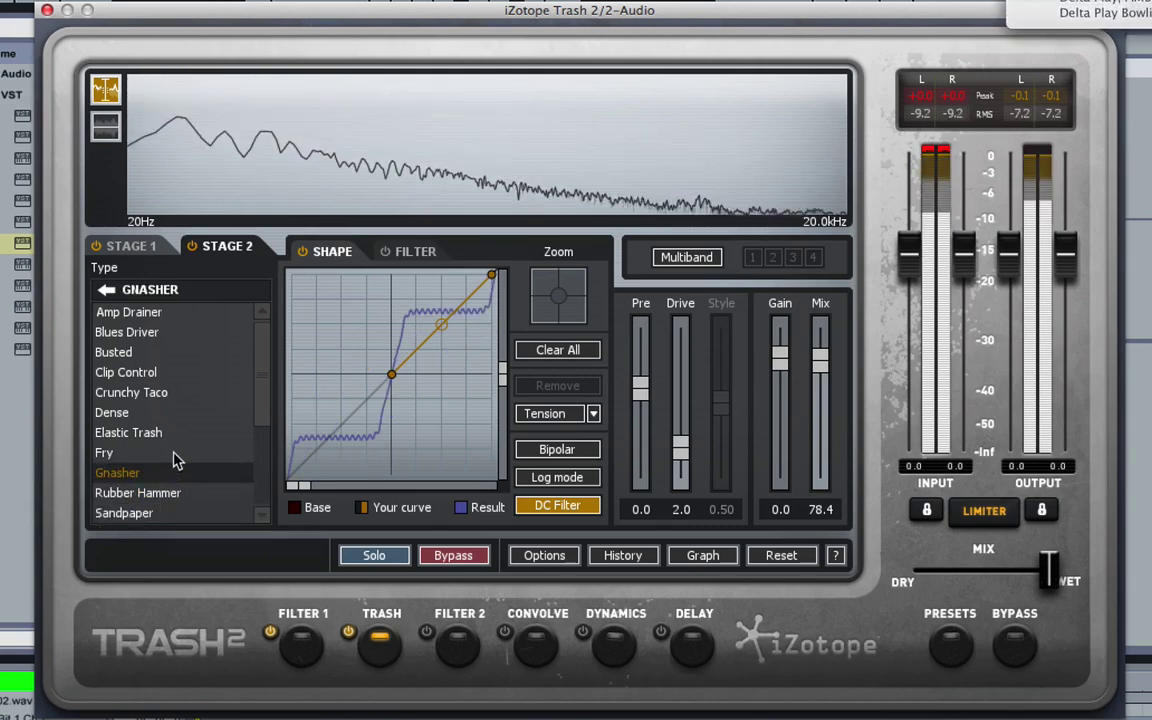
pyautogui.click(175, 452)
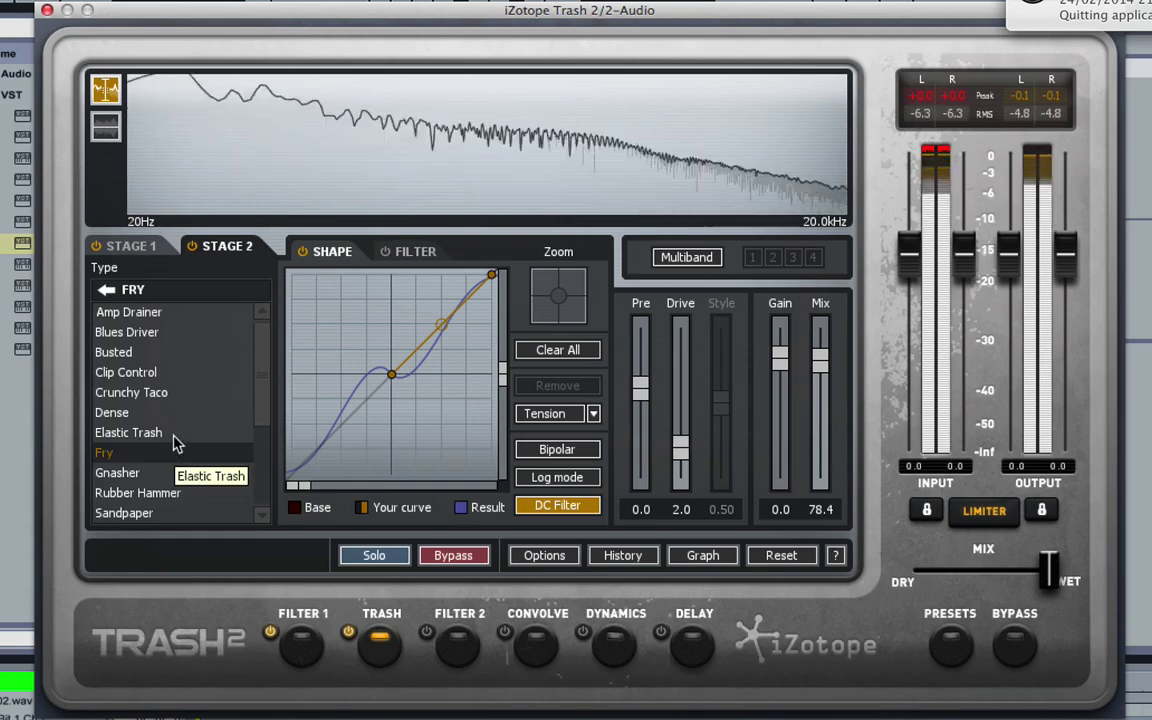
pyautogui.click(175, 440)
pyautogui.click(168, 413)
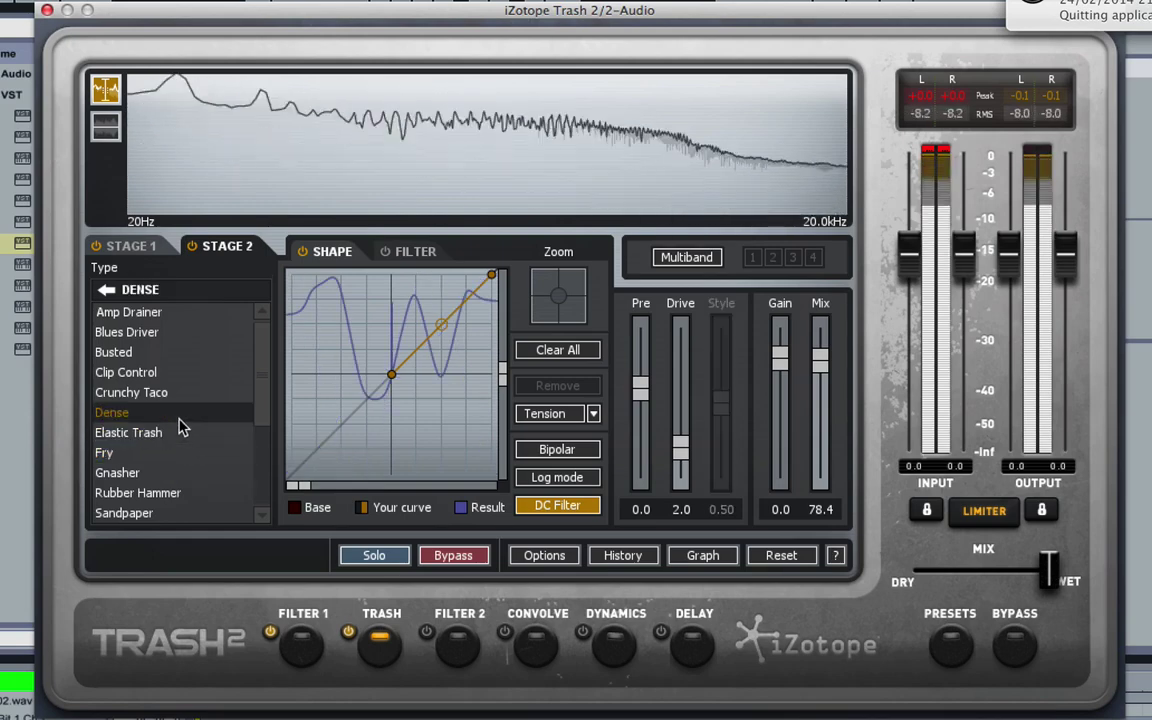
# Audition Crunchy Taco in Stage 2, switch to the Saturate category, and try Tape Saturation, Blitz and Delicate Harmonics, ending on Tape Saturation.
pyautogui.click(183, 394)
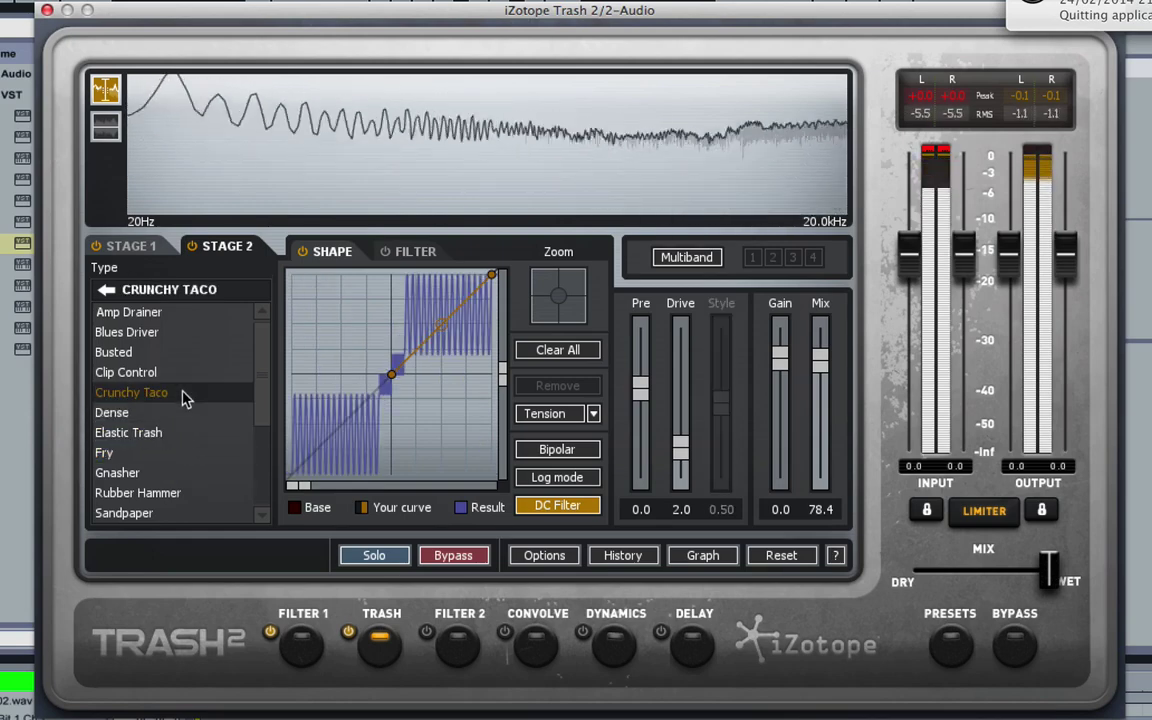
pyautogui.click(106, 289)
pyautogui.click(145, 452)
pyautogui.click(148, 454)
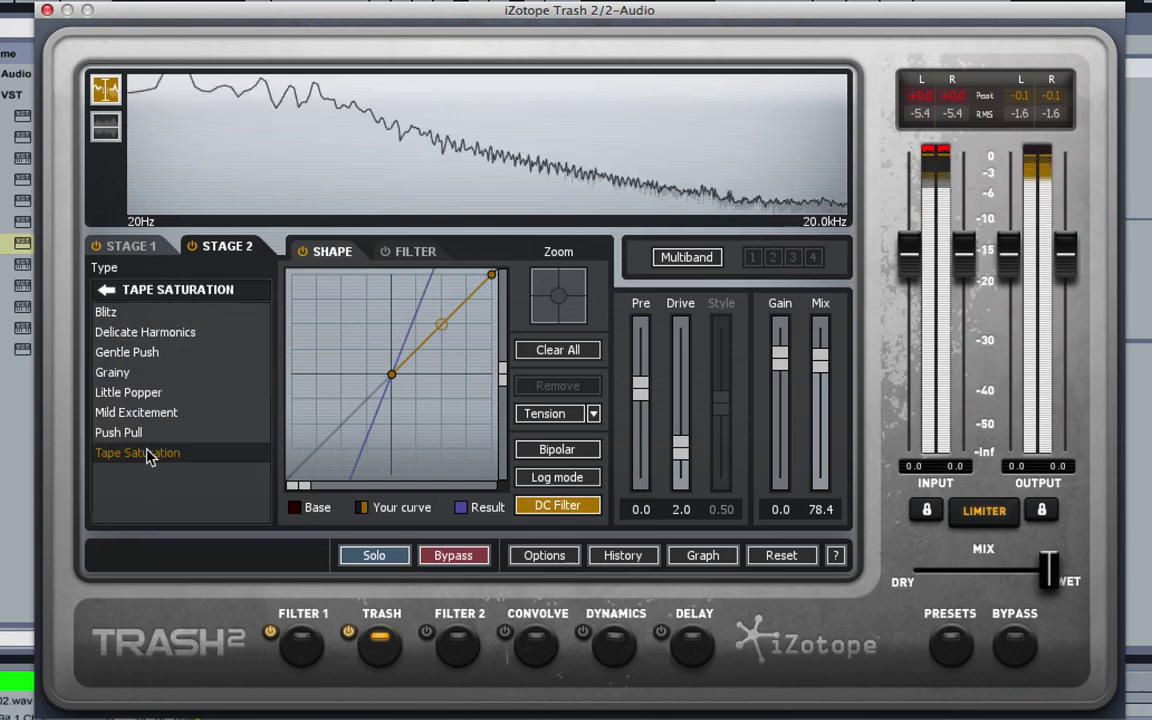
pyautogui.click(162, 314)
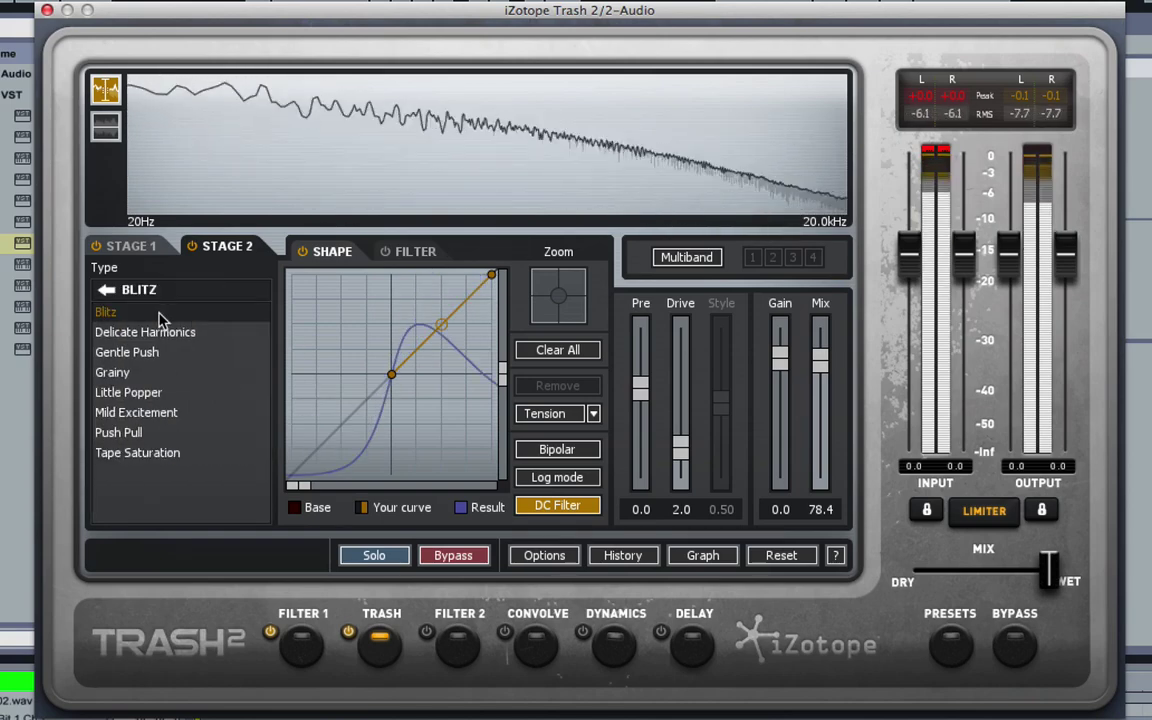
pyautogui.click(165, 333)
pyautogui.click(160, 452)
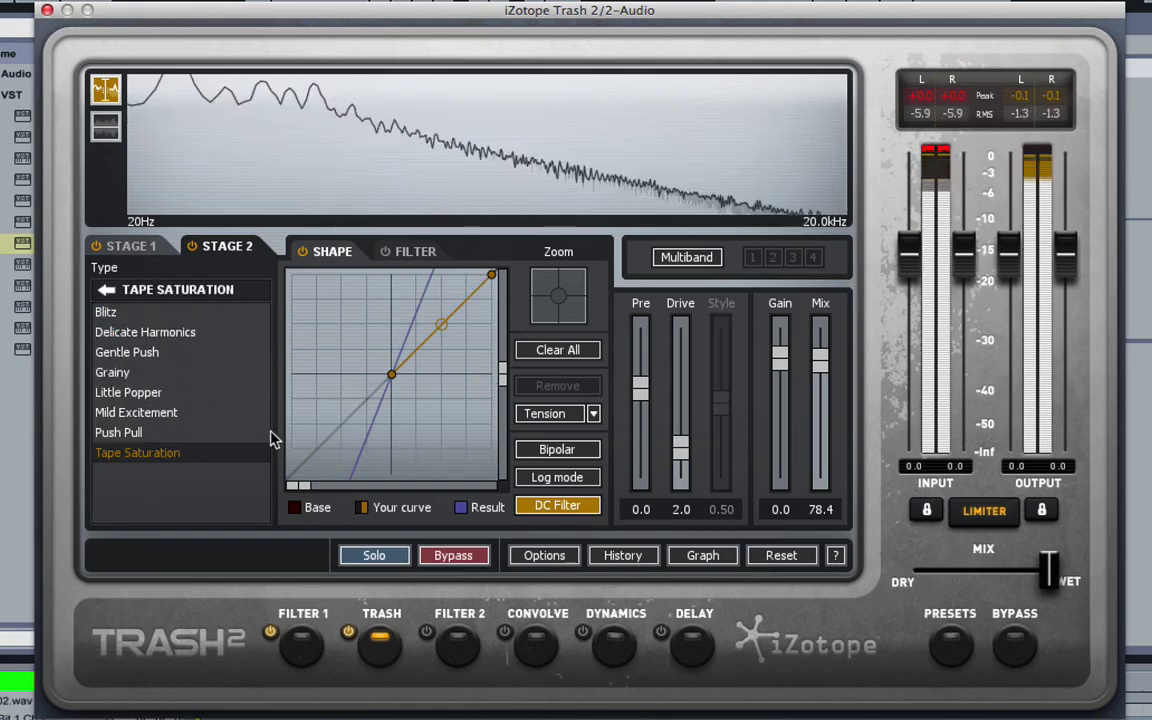
# Lower the Stage 2 Mix to 40.3, and reduce it further to 25.4.
pyautogui.moveTo(820, 360); pyautogui.dragTo(820, 424)
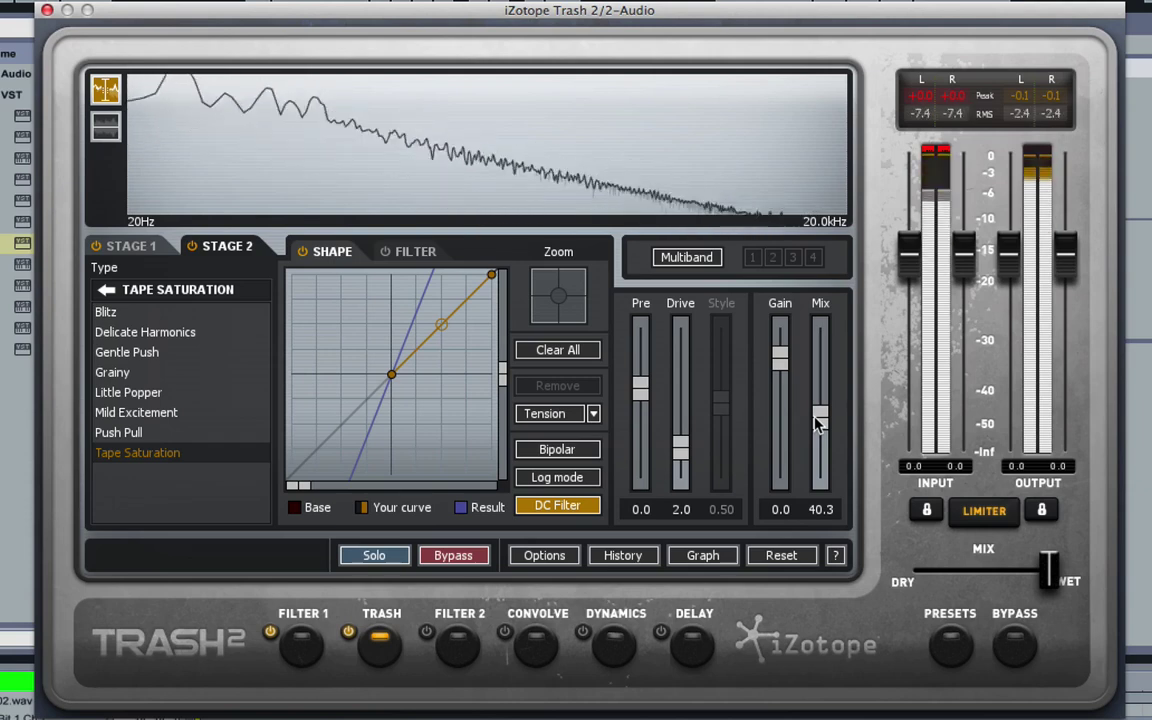
pyautogui.moveTo(818, 424)
pyautogui.mouseDown()
pyautogui.moveTo(818, 497)
pyautogui.moveTo(819, 426)
pyautogui.moveTo(820, 443)
pyautogui.mouseUp()
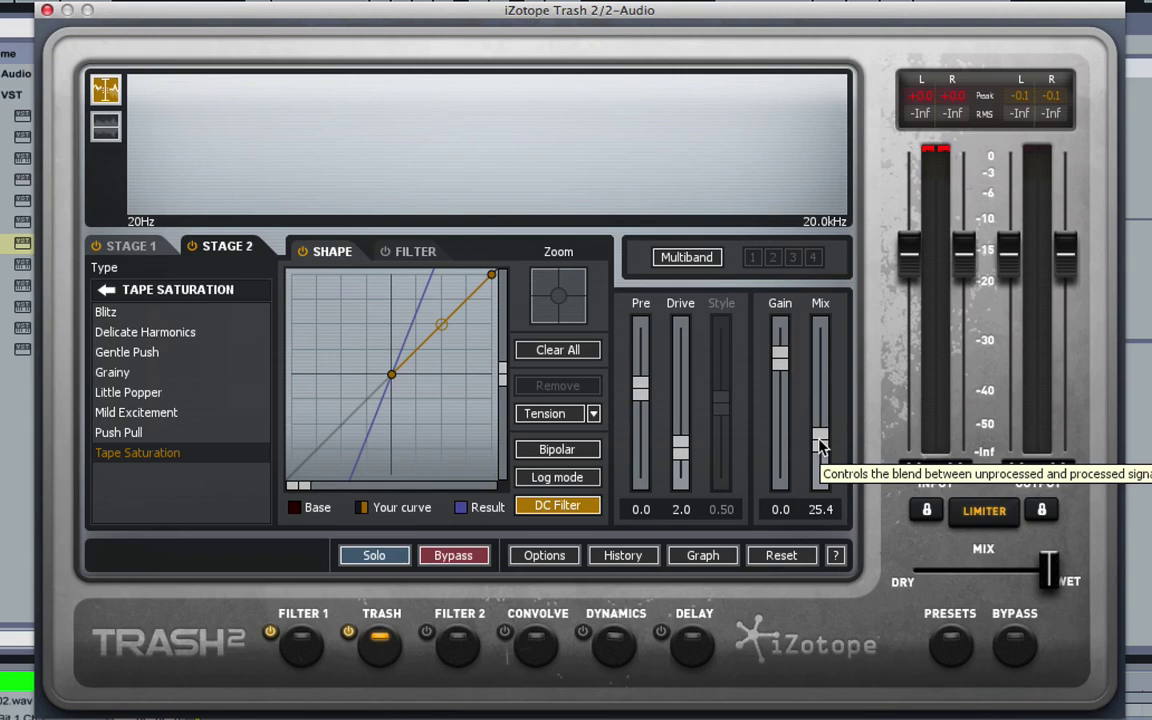
# Review the Stage 2 Filter and Shape views, and compare the Stage 1 and Stage 2 settings, ending on Stage 1.
pyautogui.click(413, 256)
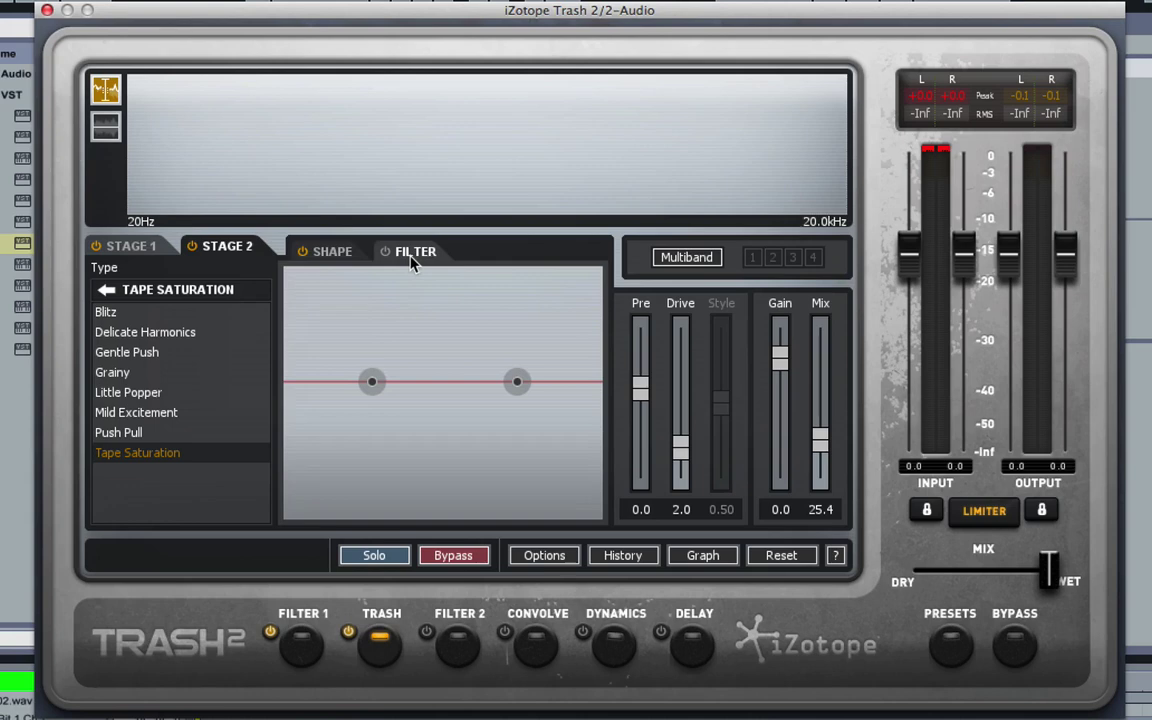
pyautogui.click(342, 254)
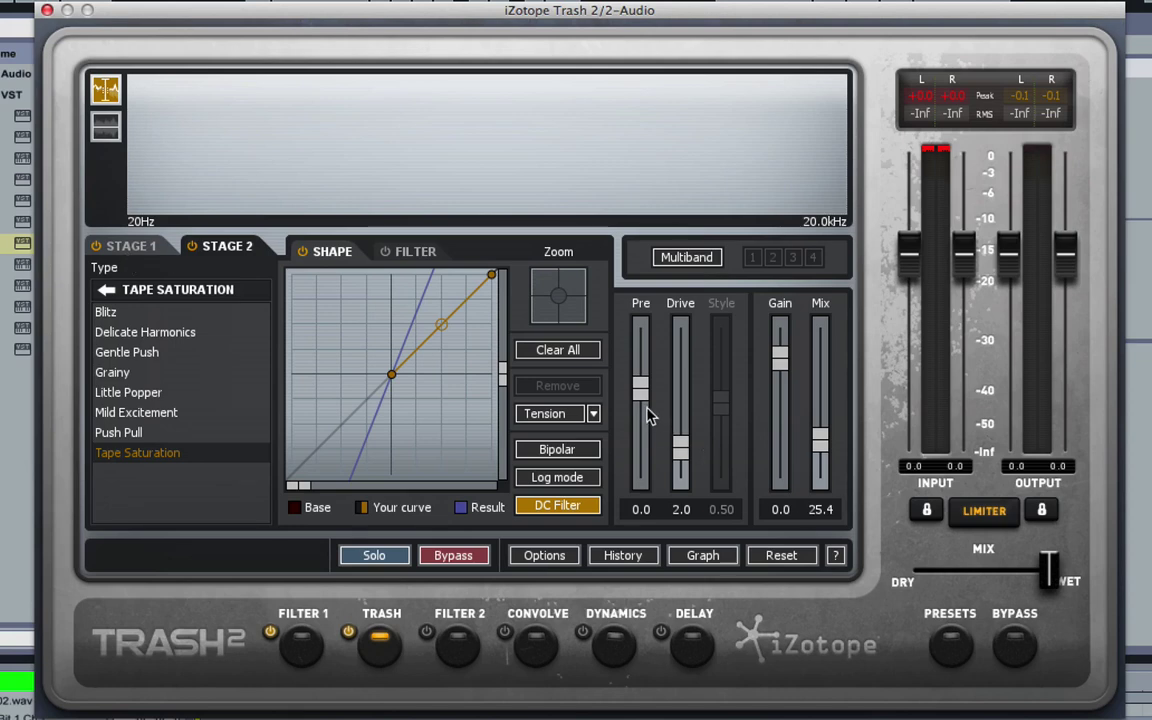
pyautogui.click(164, 247)
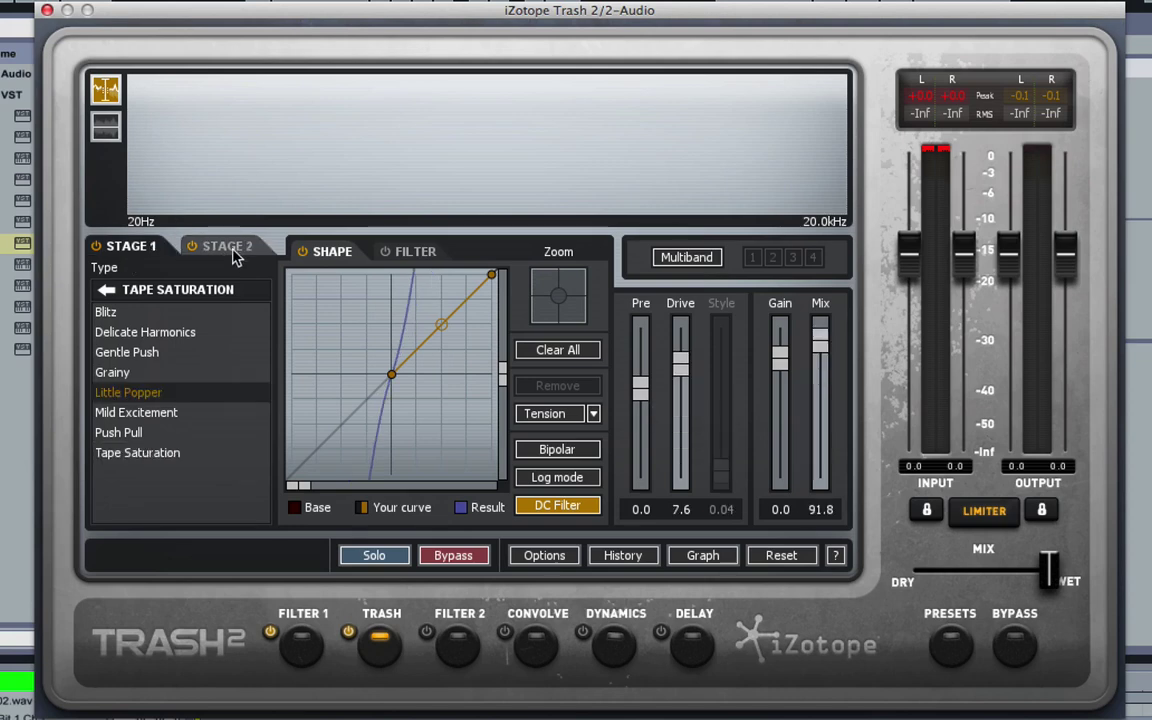
pyautogui.click(222, 248)
pyautogui.click(170, 254)
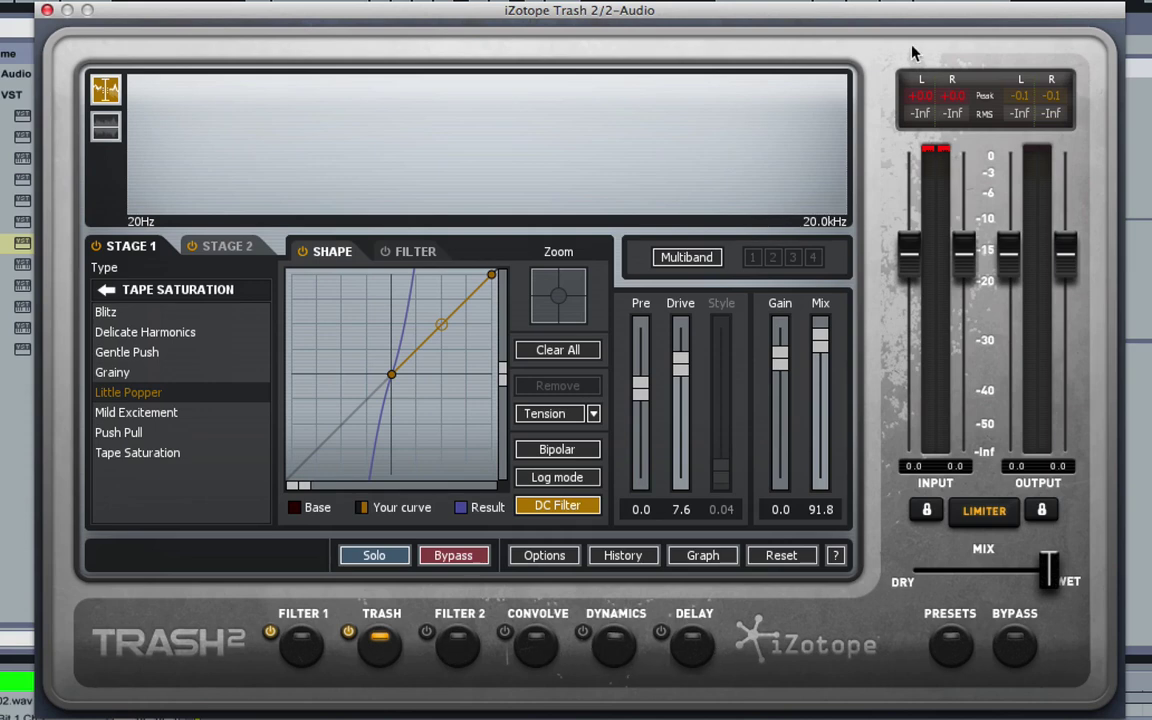
pyautogui.click(820, 0)
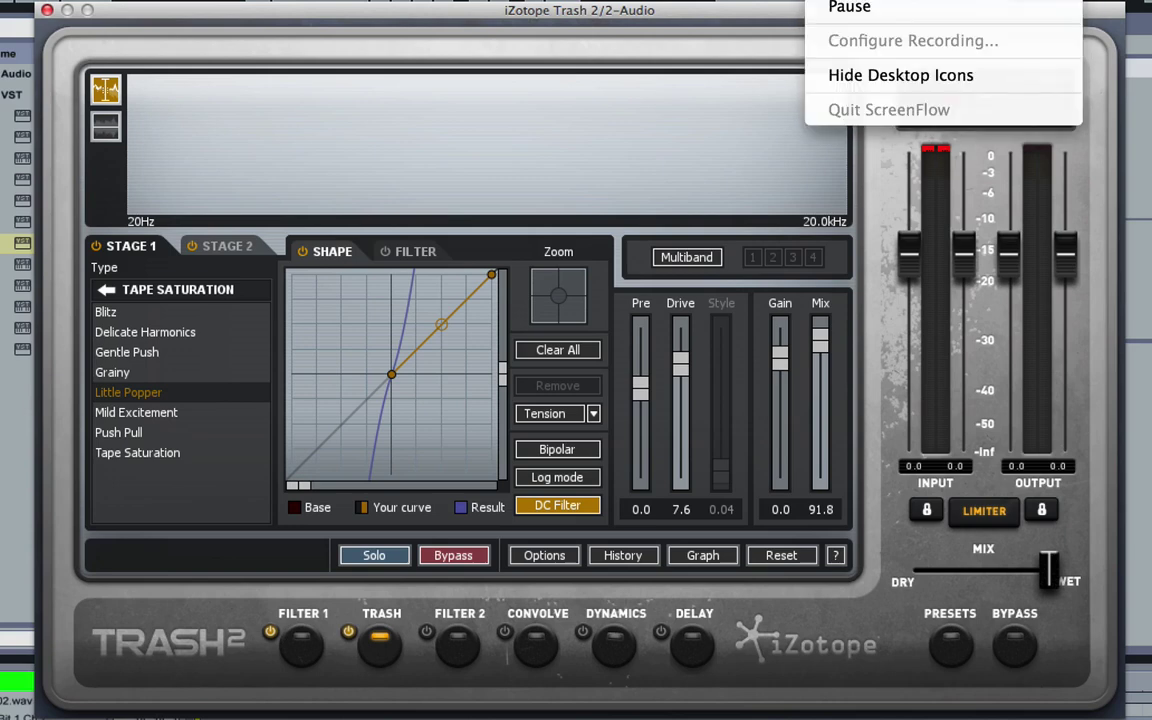